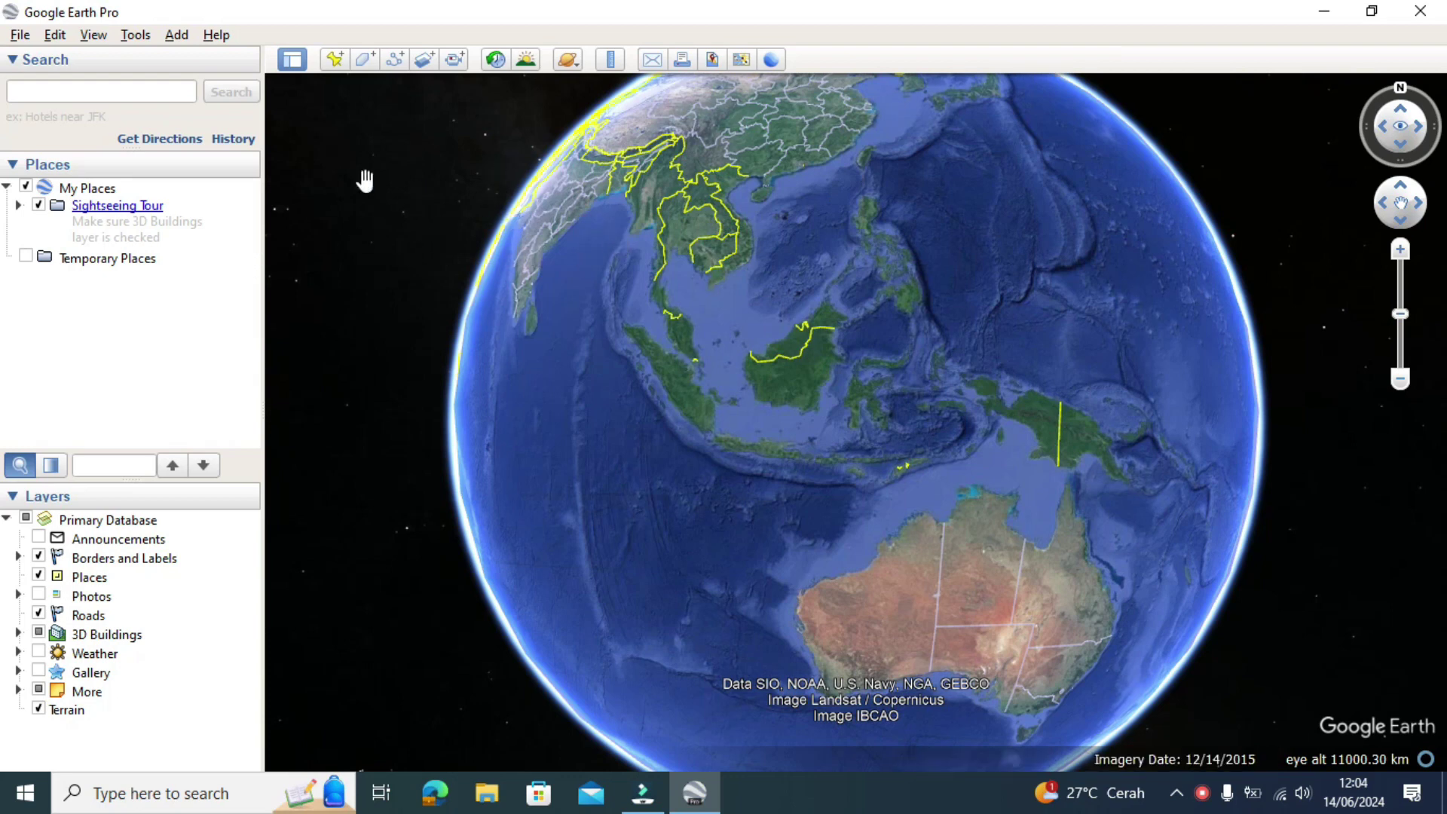
# Search for payakumbuh and fly to the city.
pyautogui.click(78, 91)
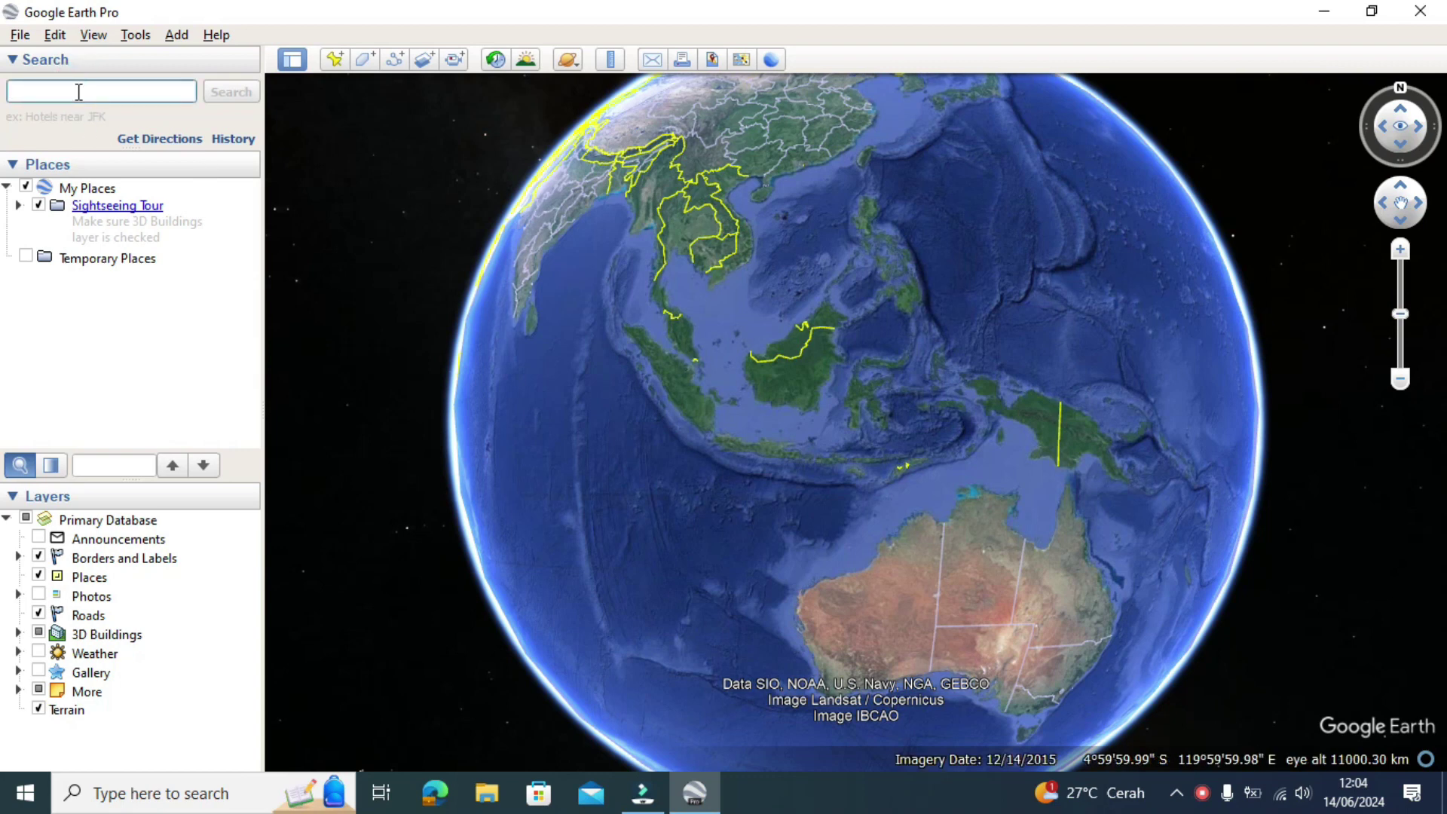
pyautogui.write('pa')
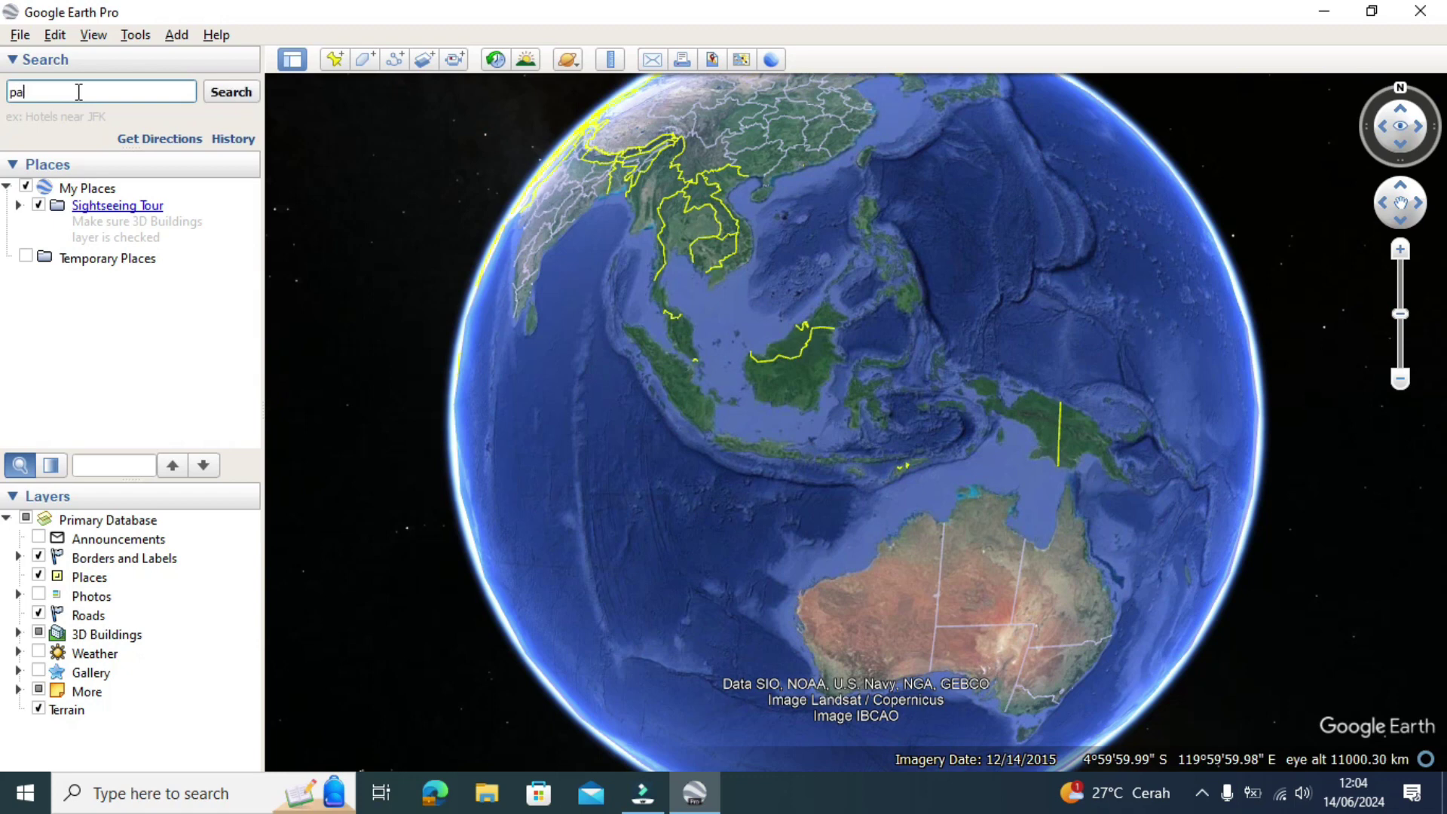
pyautogui.write('yakumbuh')
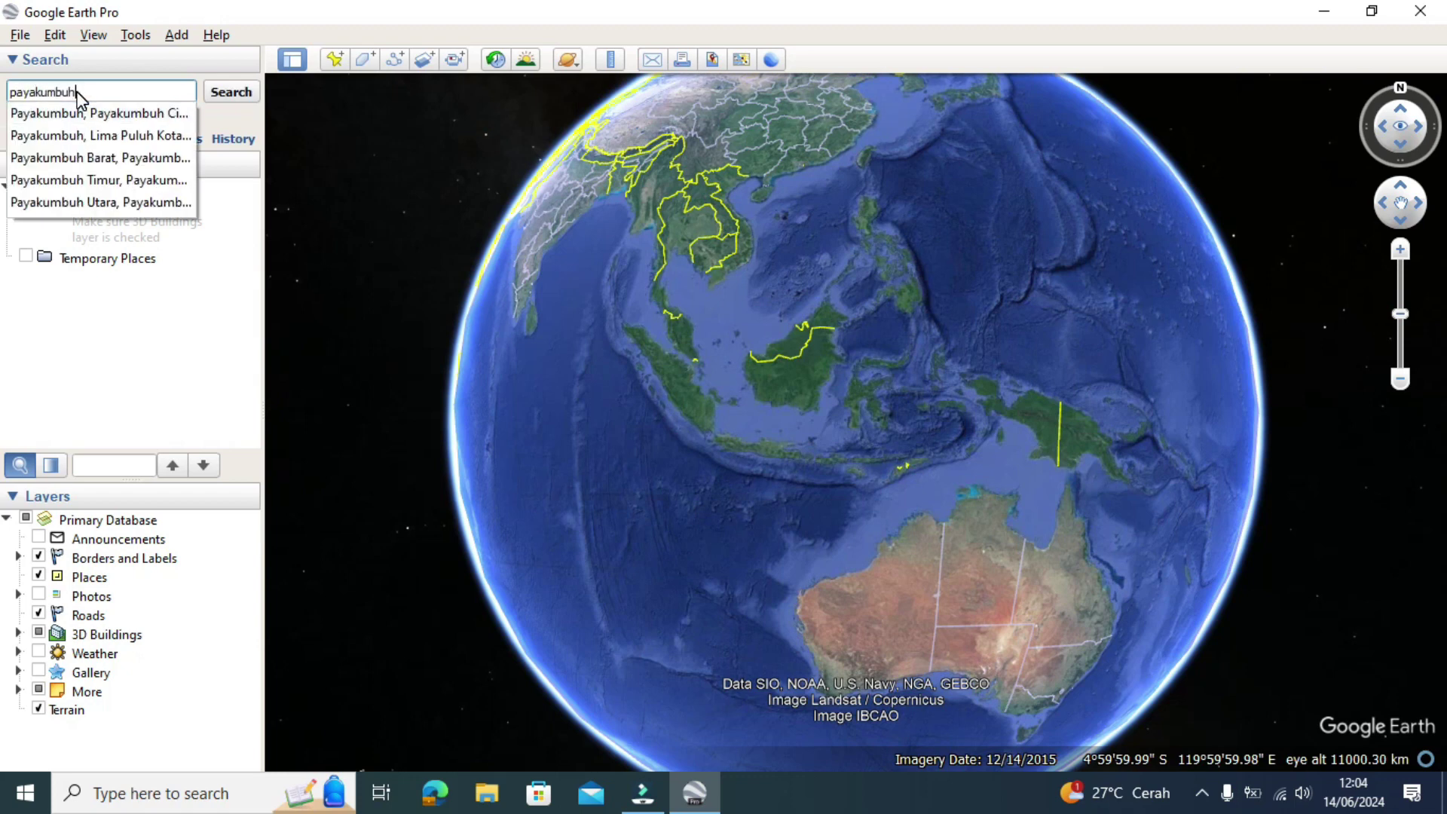
pyautogui.press('Return')
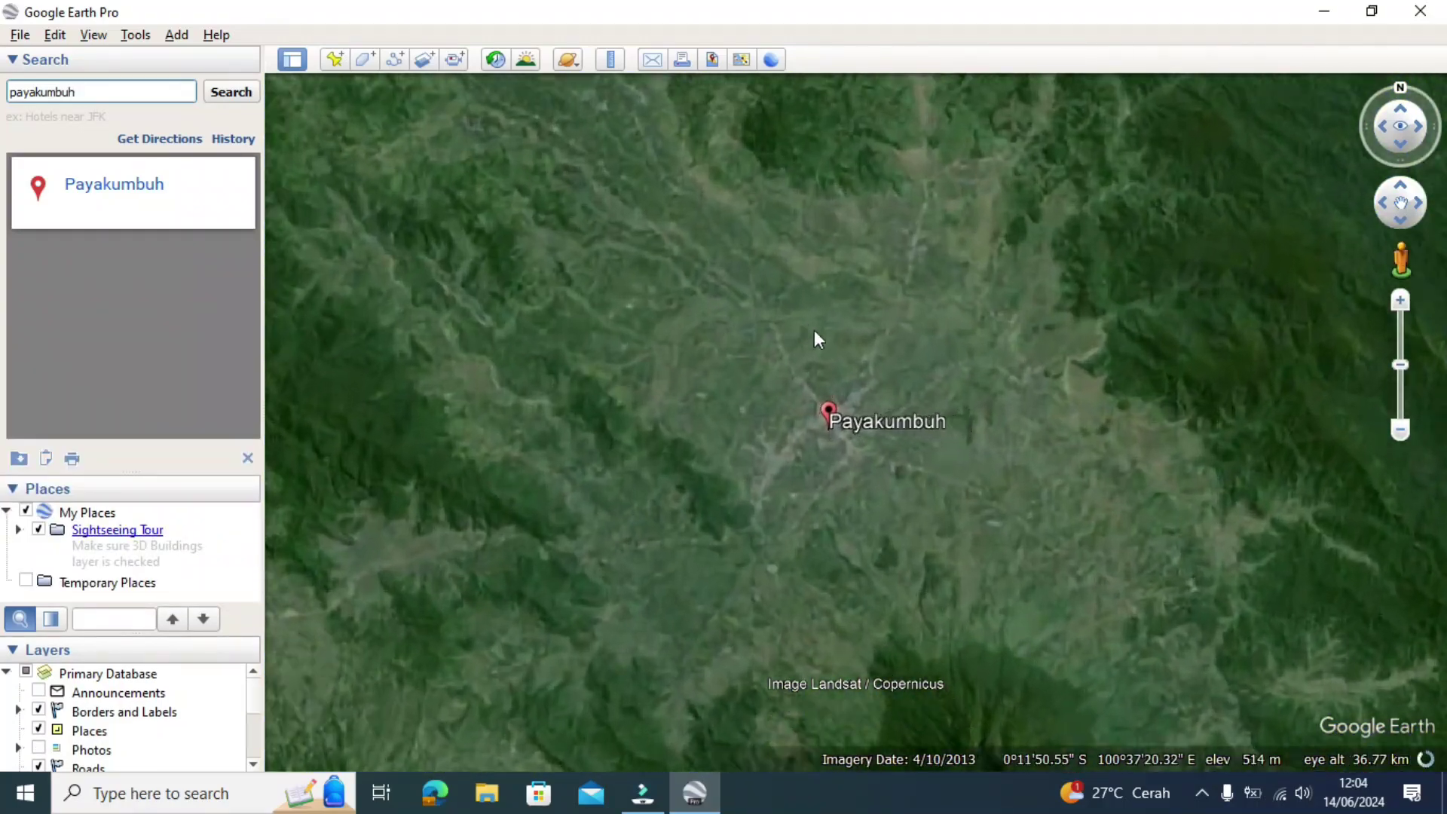
# Examine the area north-east of Payakumbuh around the Jl. Jend Sudirman and Jl. Gajah Mada junction.
pyautogui.scroll(3, 937, 339)
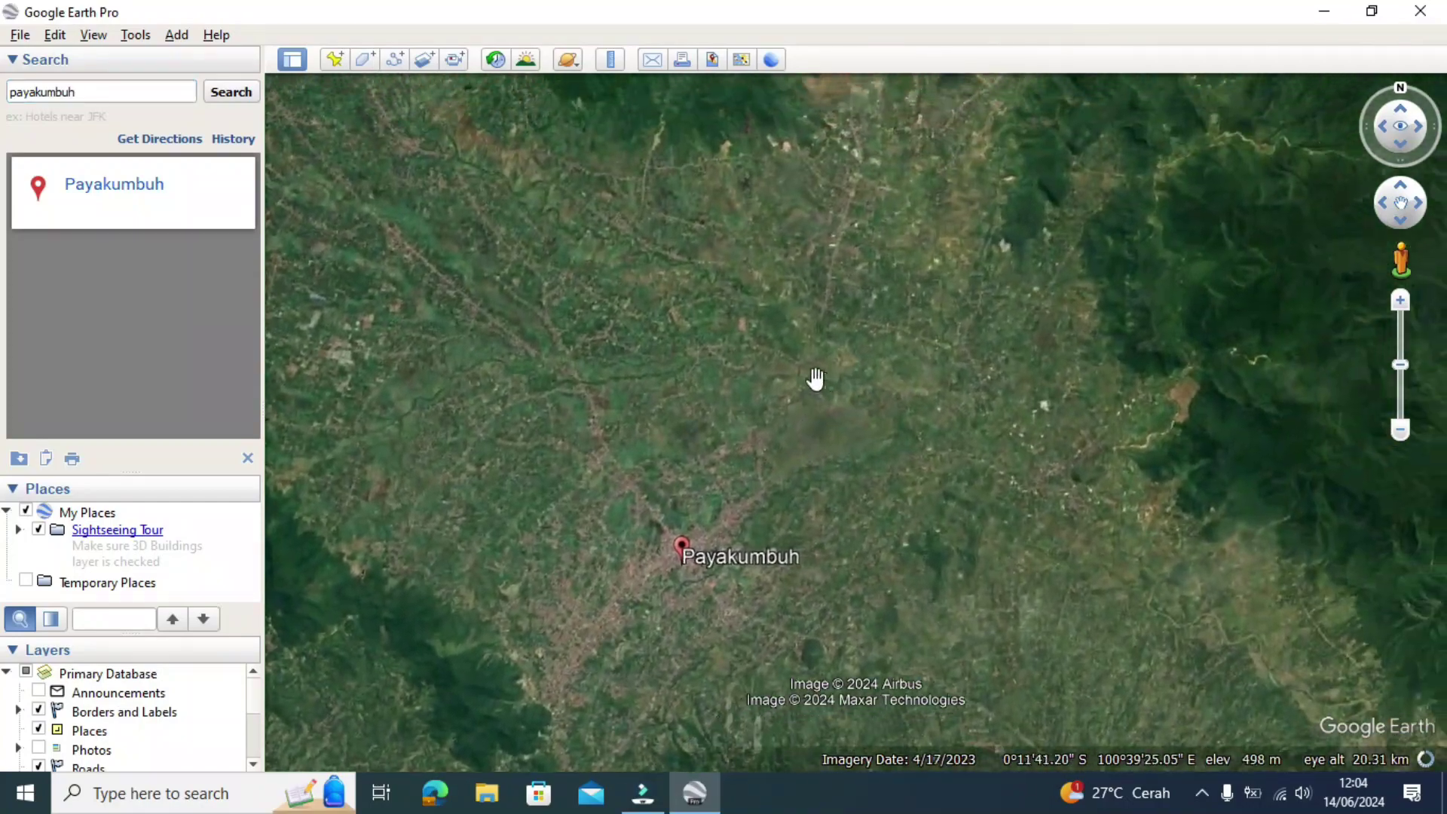
pyautogui.scroll(2, 784, 450)
pyautogui.scroll(2, 767, 486)
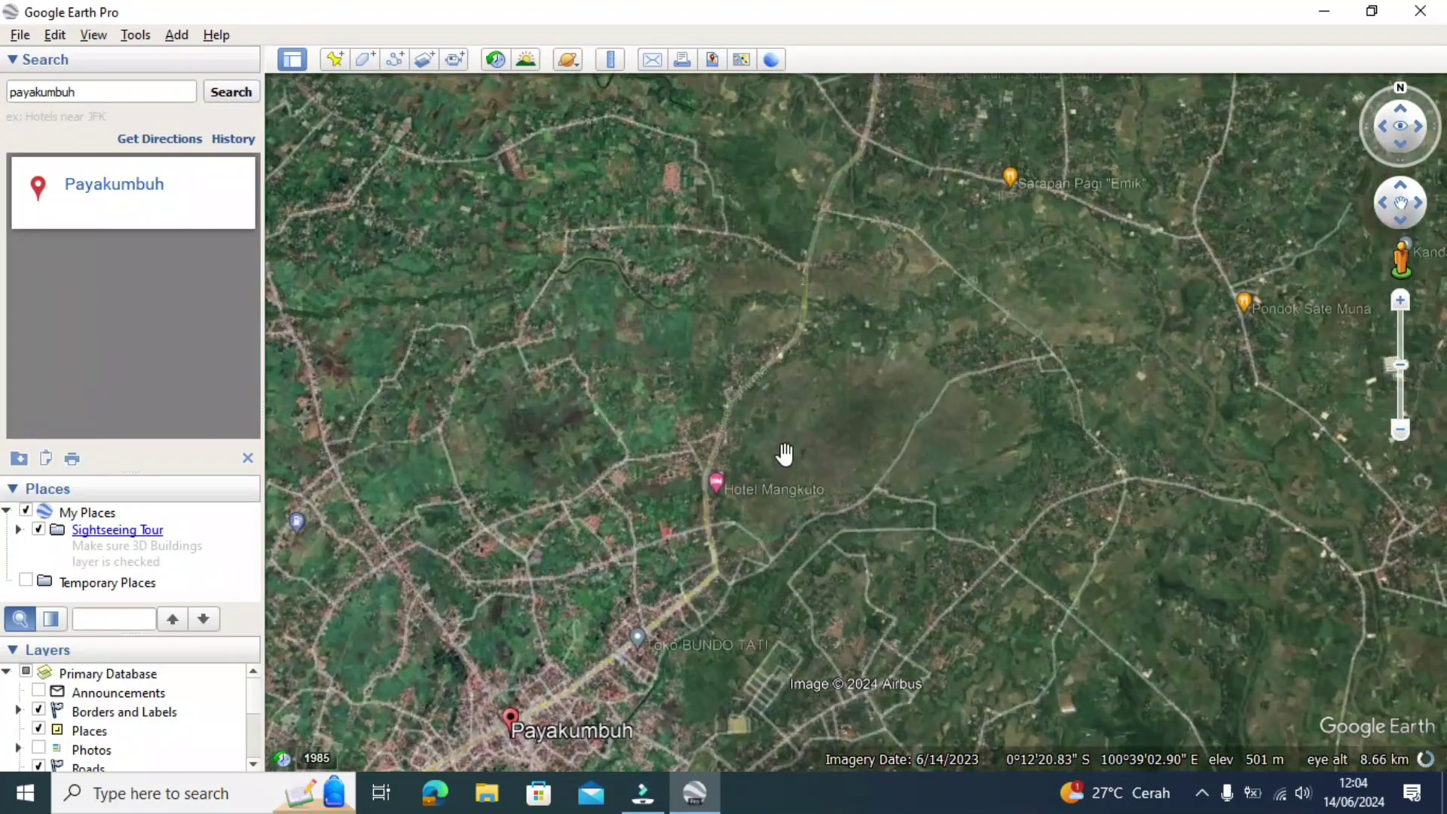
pyautogui.scroll(1, 814, 323)
pyautogui.scroll(2, 859, 324)
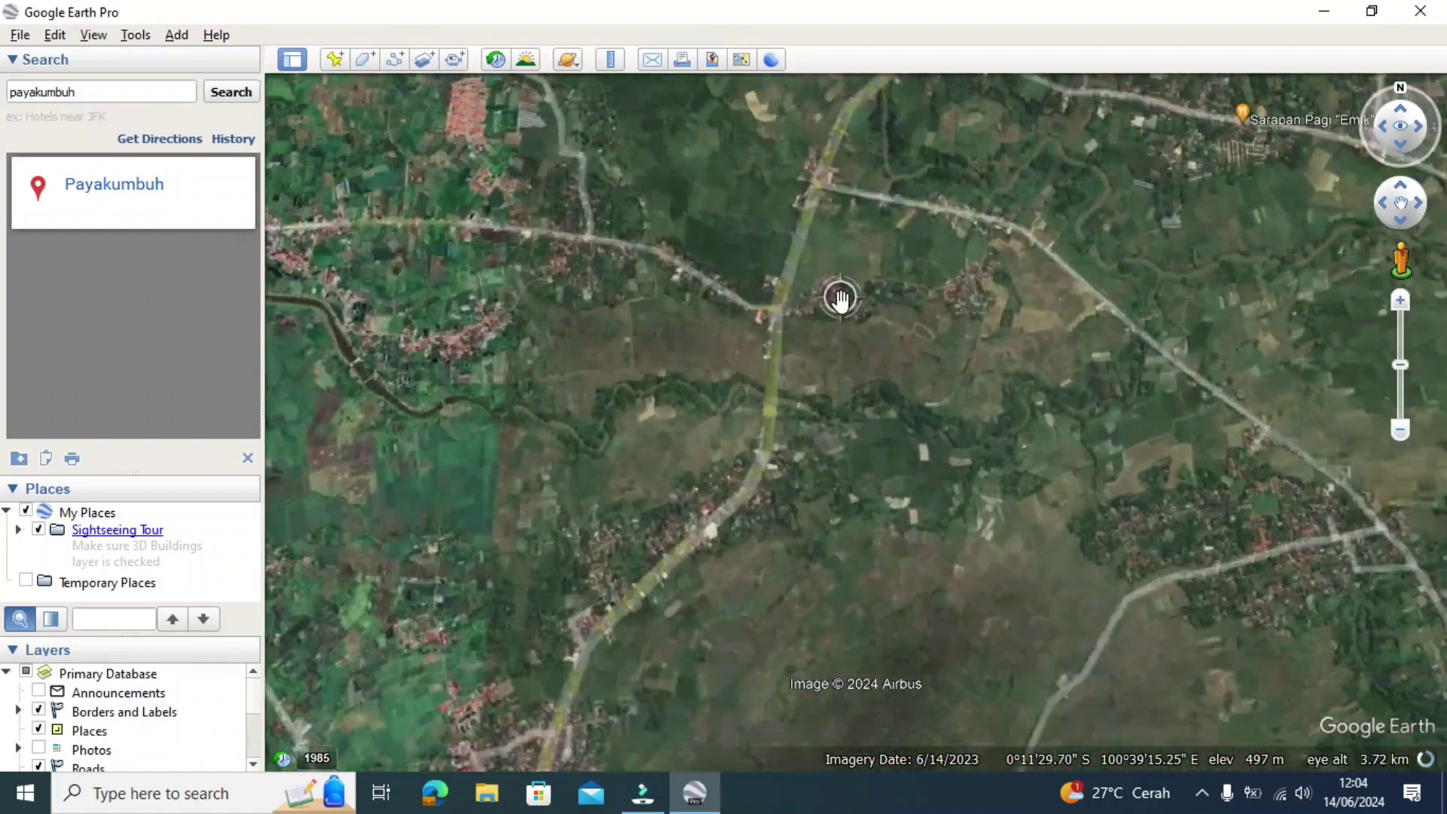
pyautogui.scroll(2, 820, 342)
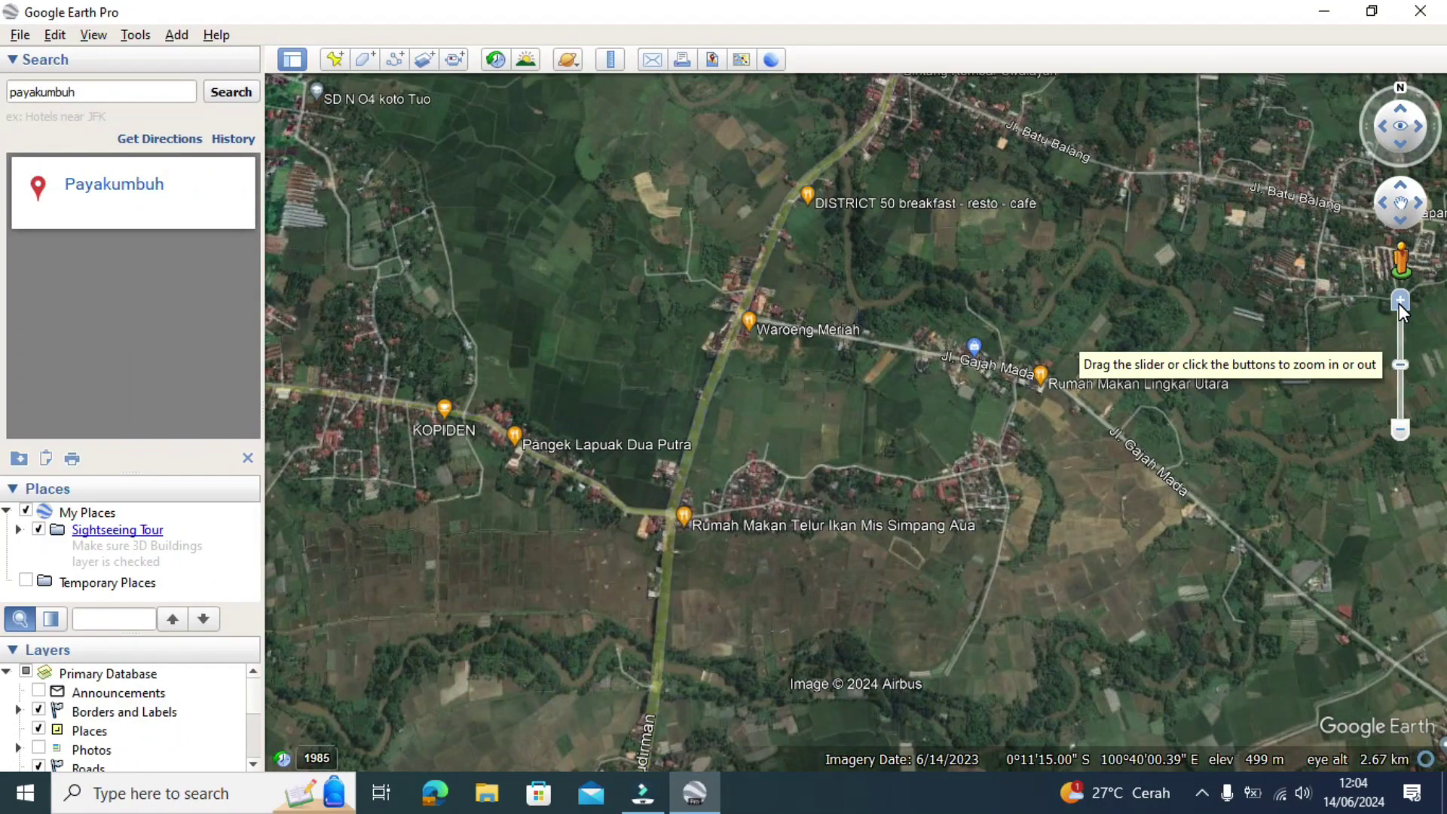
pyautogui.moveTo(837, 424); pyautogui.dragTo(888, 380)
pyautogui.scroll(3, 830, 394)
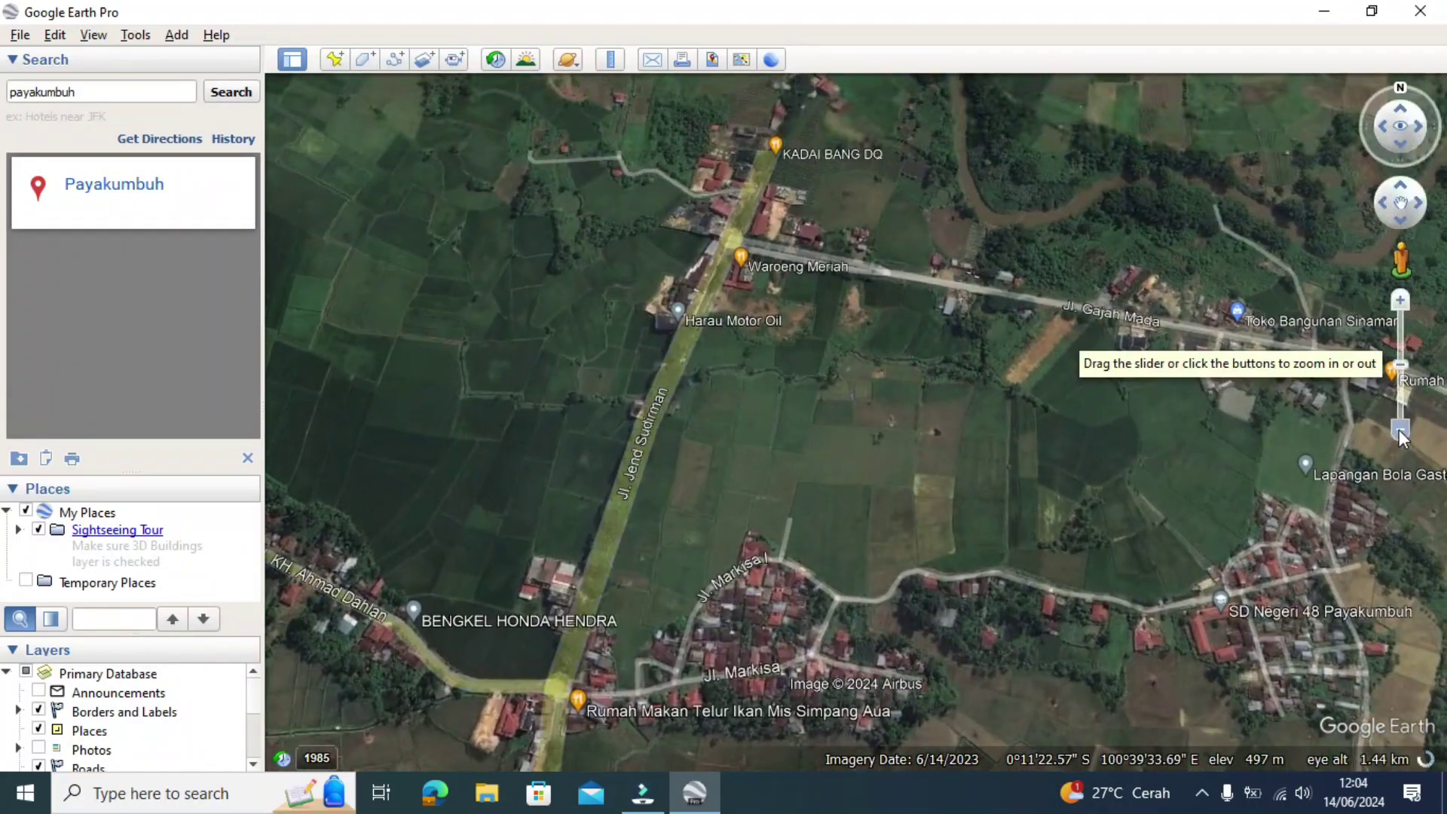
pyautogui.click(1400, 430)
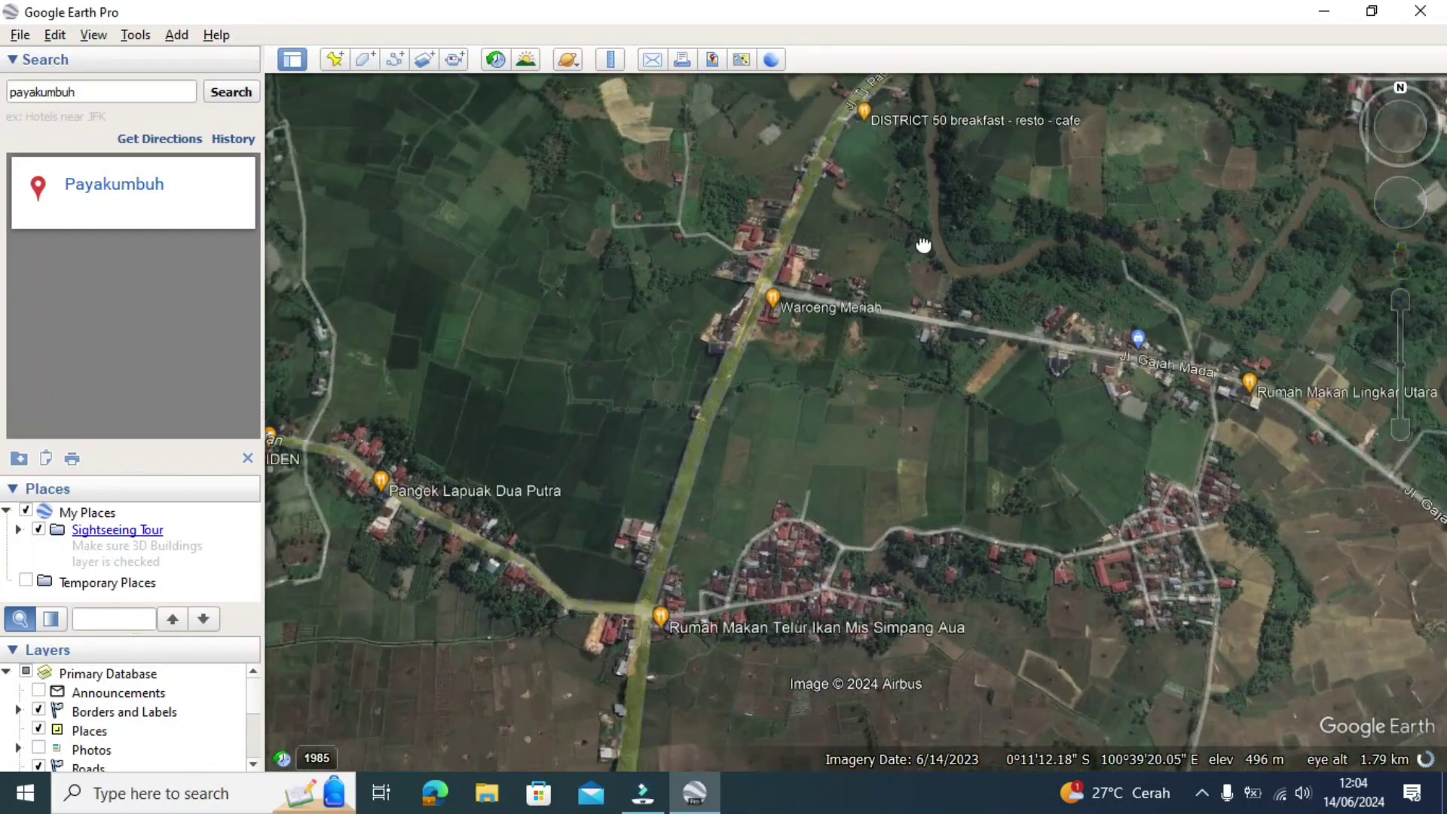
# Locate the Politeknik Pertanian Negeri Payakumbuh campus north of SMAN 1 Kecamatan Harau and frame it in the view.
pyautogui.moveTo(962, 291); pyautogui.dragTo(894, 491)
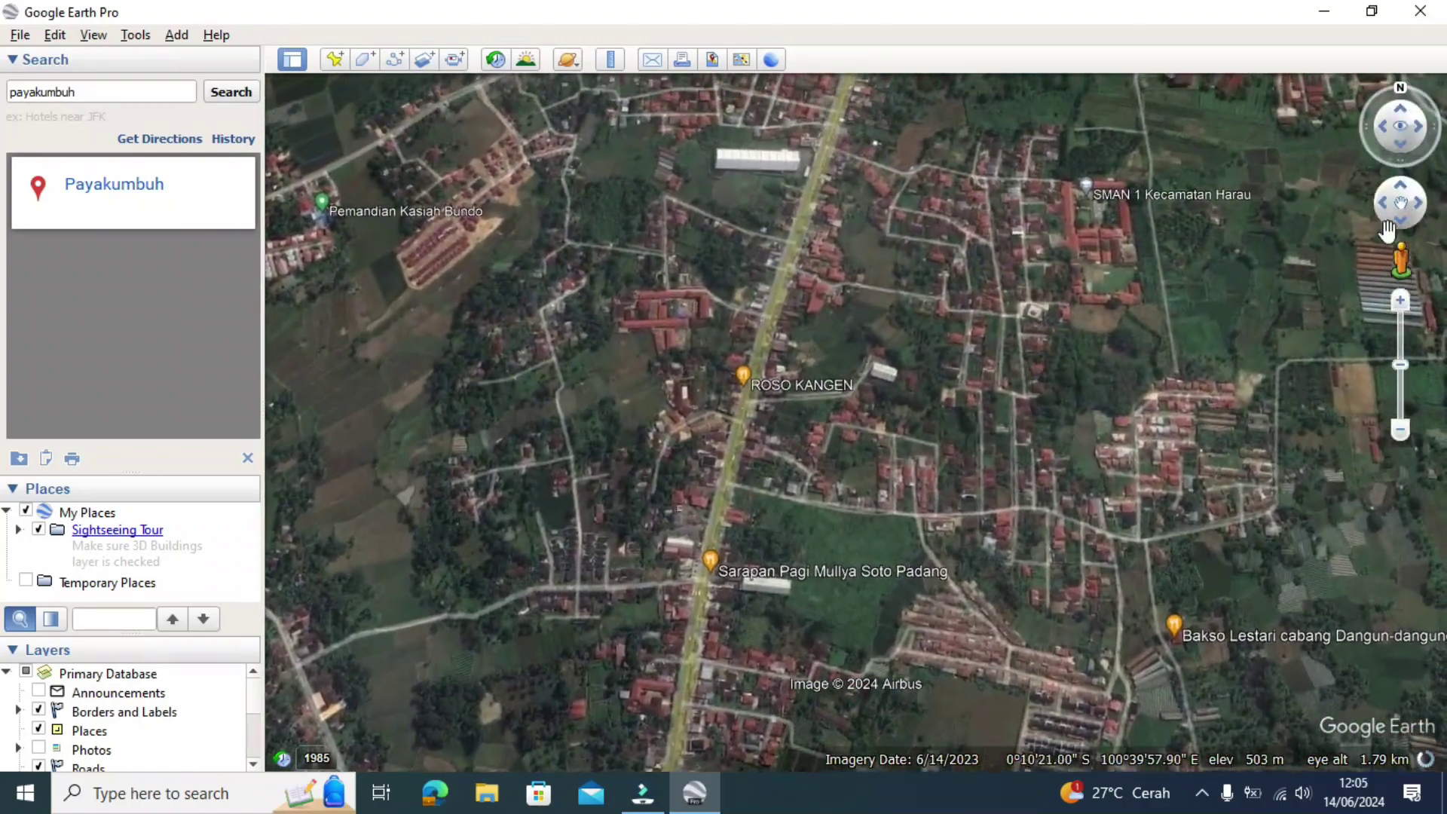
pyautogui.click(1402, 221)
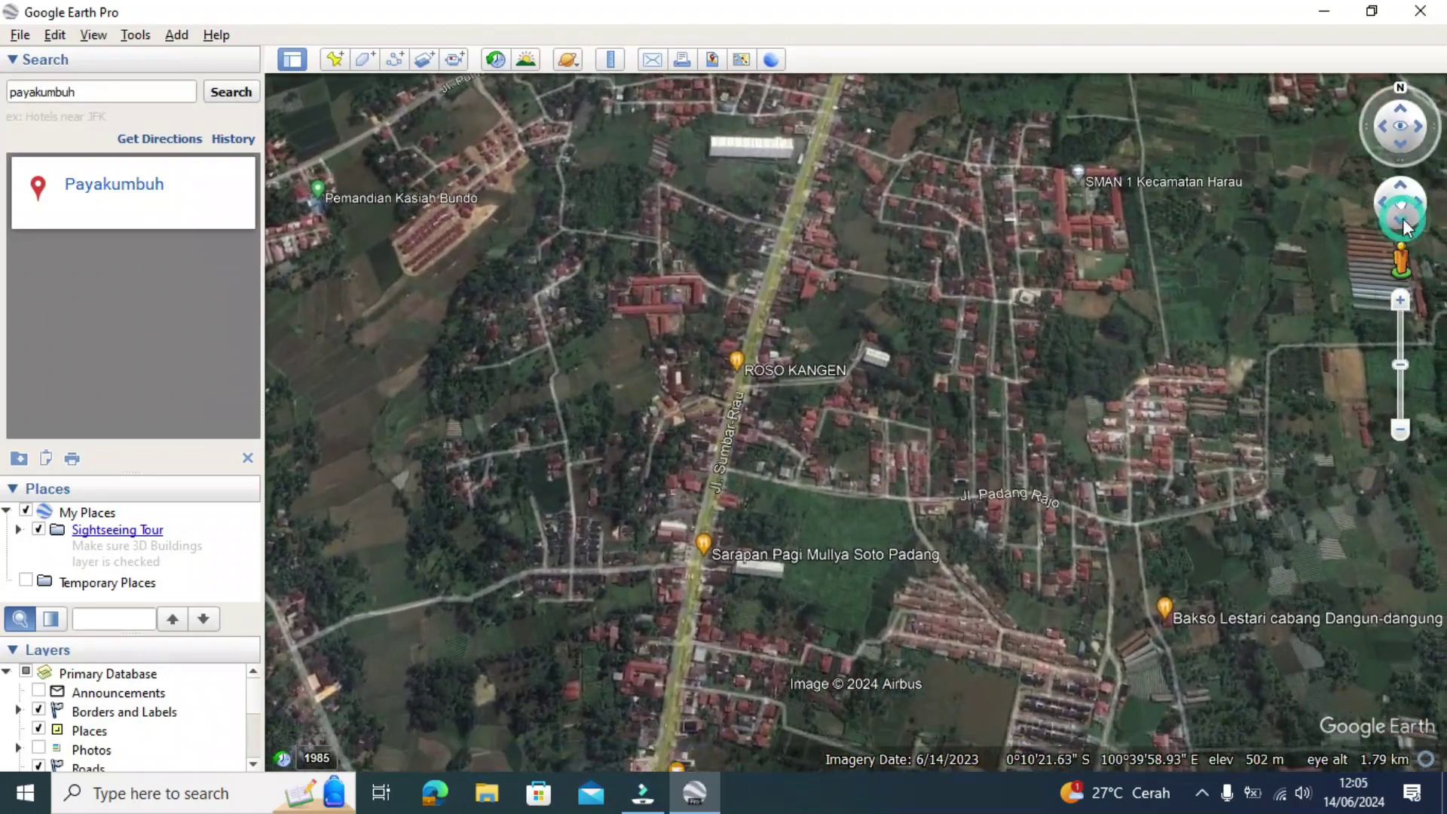
pyautogui.click(1400, 143)
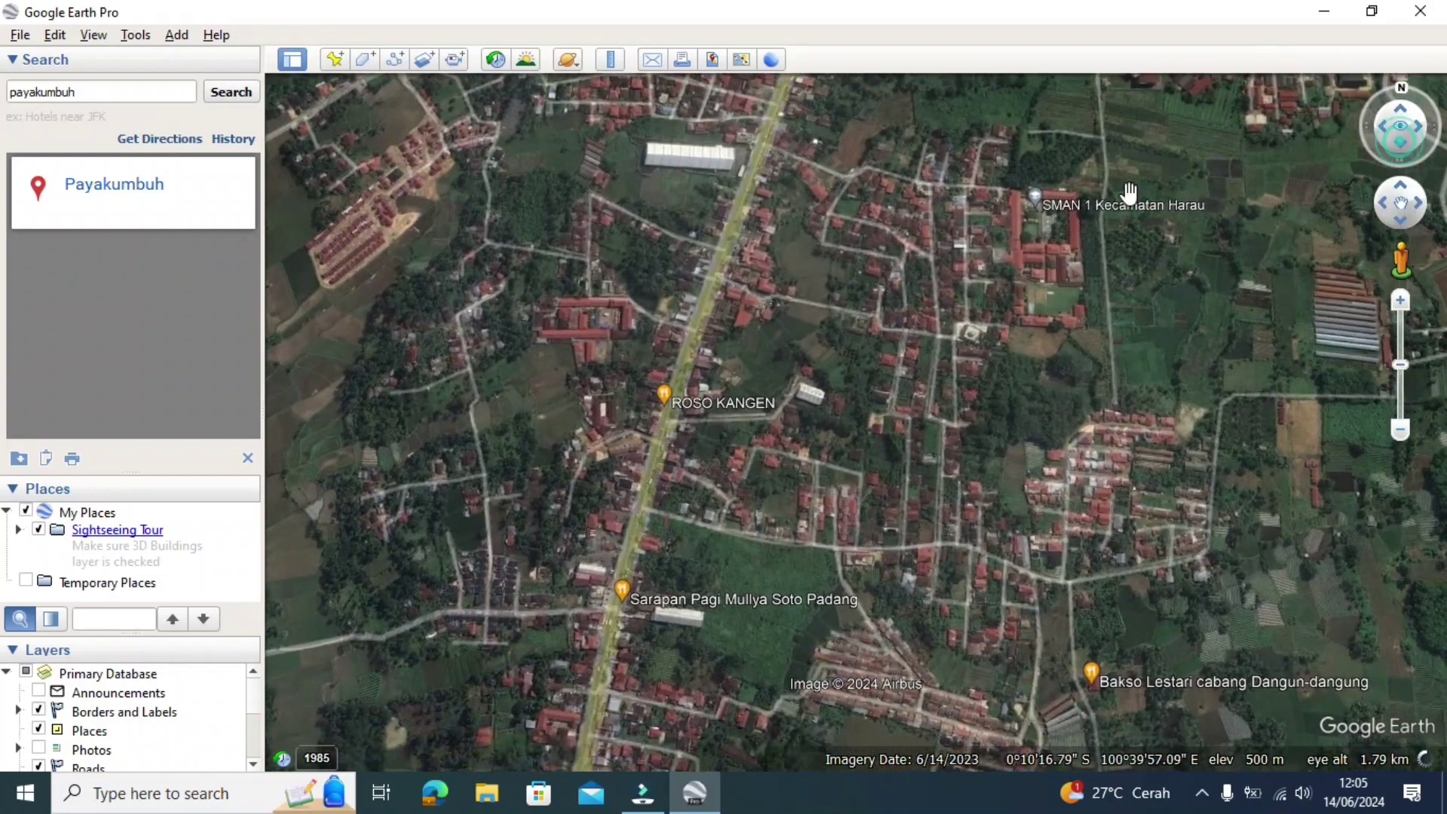
pyautogui.moveTo(1127, 193); pyautogui.dragTo(1013, 411)
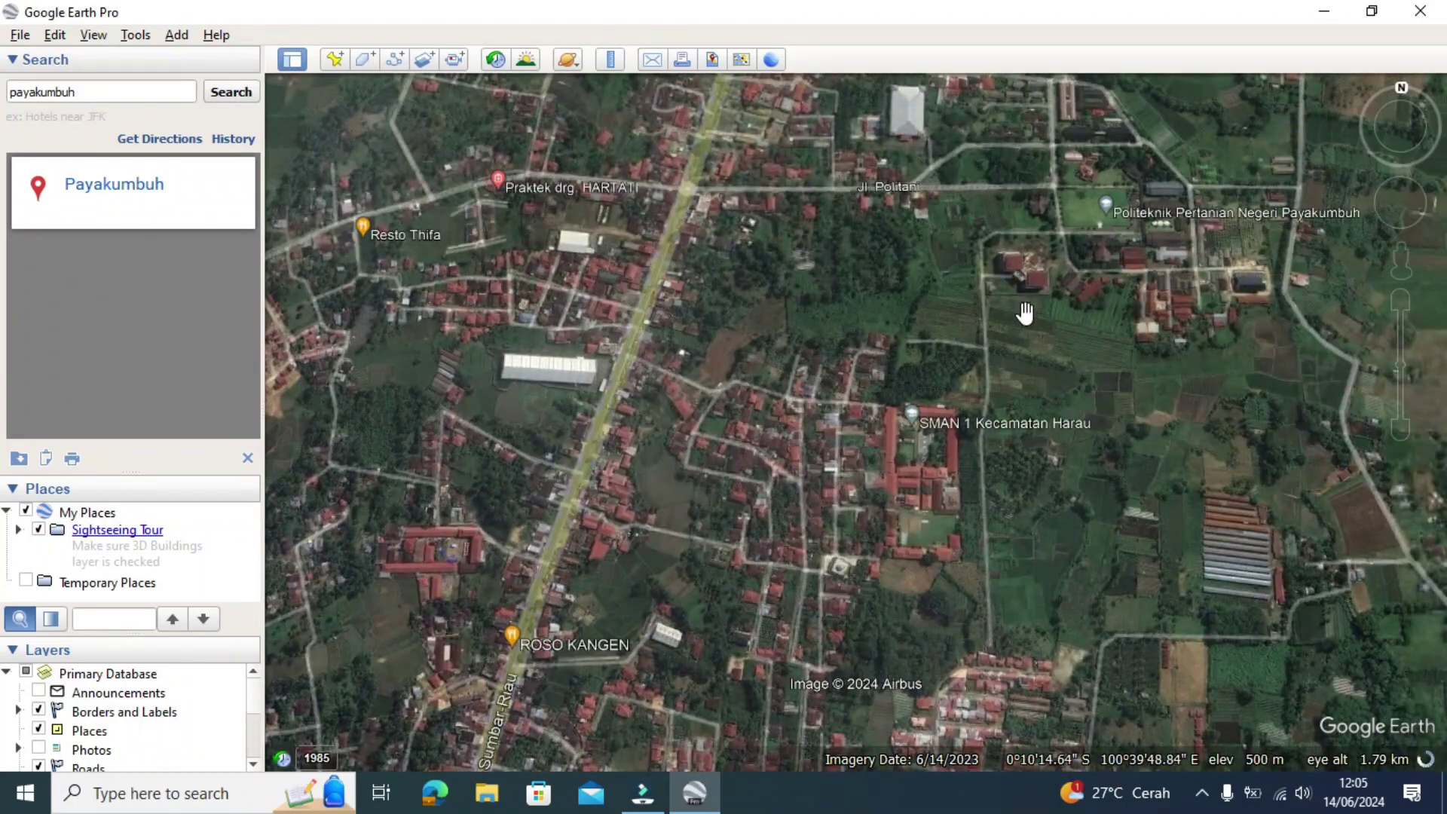
pyautogui.moveTo(1068, 276); pyautogui.dragTo(979, 407)
pyautogui.moveTo(995, 477); pyautogui.dragTo(981, 359)
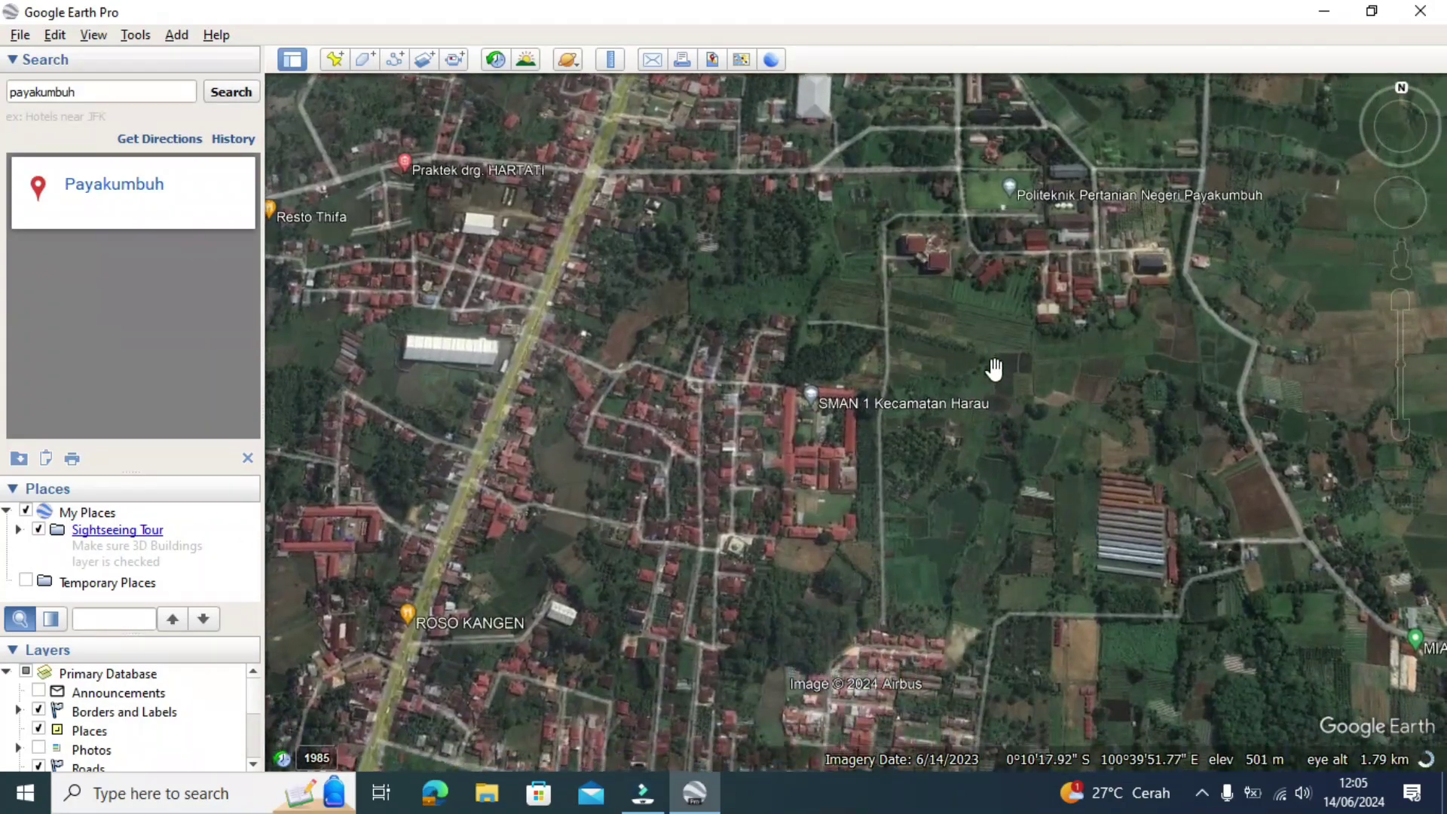
pyautogui.scroll(1, 994, 369)
pyautogui.moveTo(951, 227); pyautogui.dragTo(880, 412)
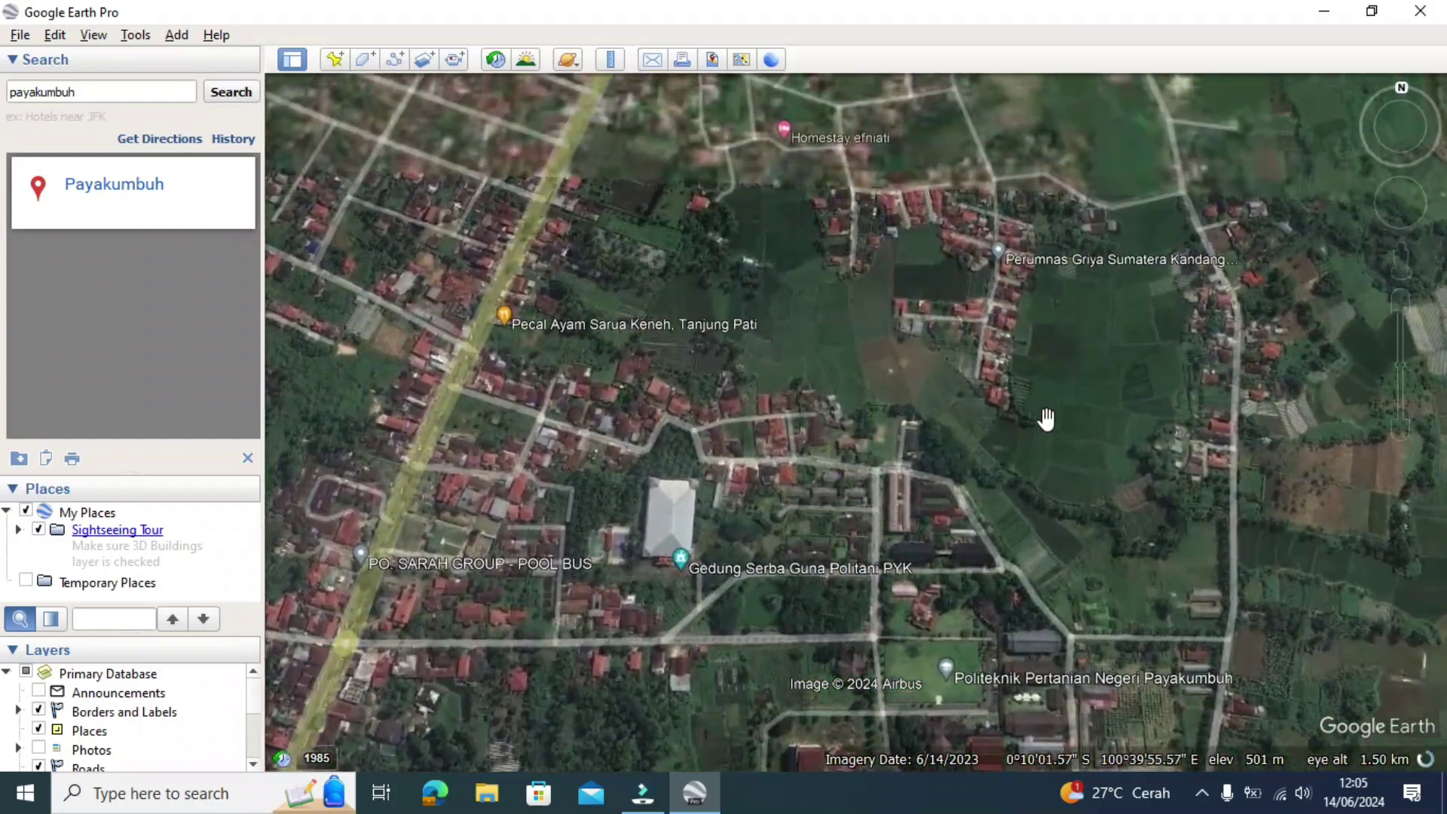
pyautogui.moveTo(1046, 419); pyautogui.dragTo(1086, 282)
pyautogui.scroll(1, 1086, 281)
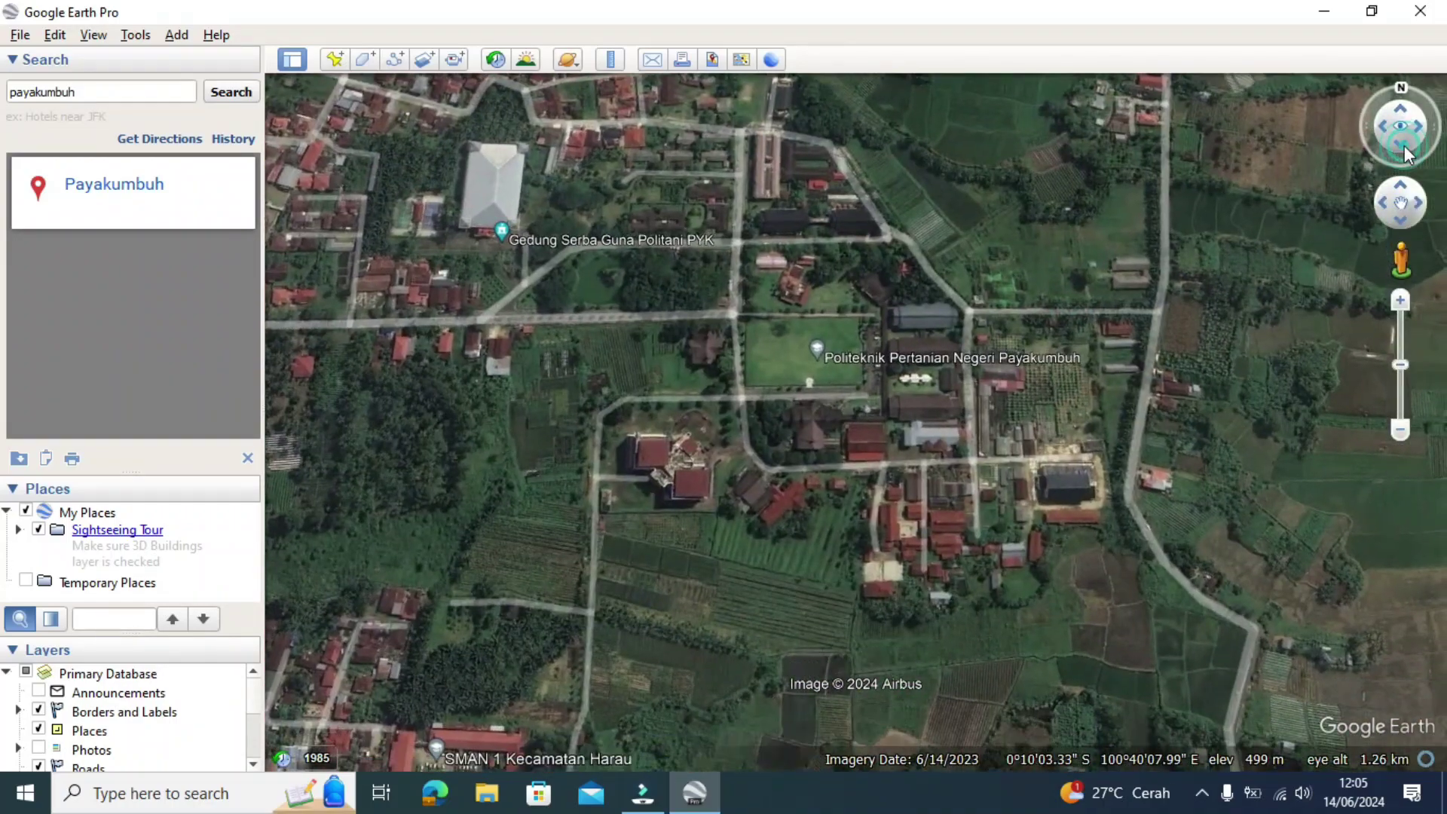
pyautogui.moveTo(1288, 143); pyautogui.dragTo(1330, 294)
pyautogui.click(1401, 300)
pyautogui.click(1395, 301)
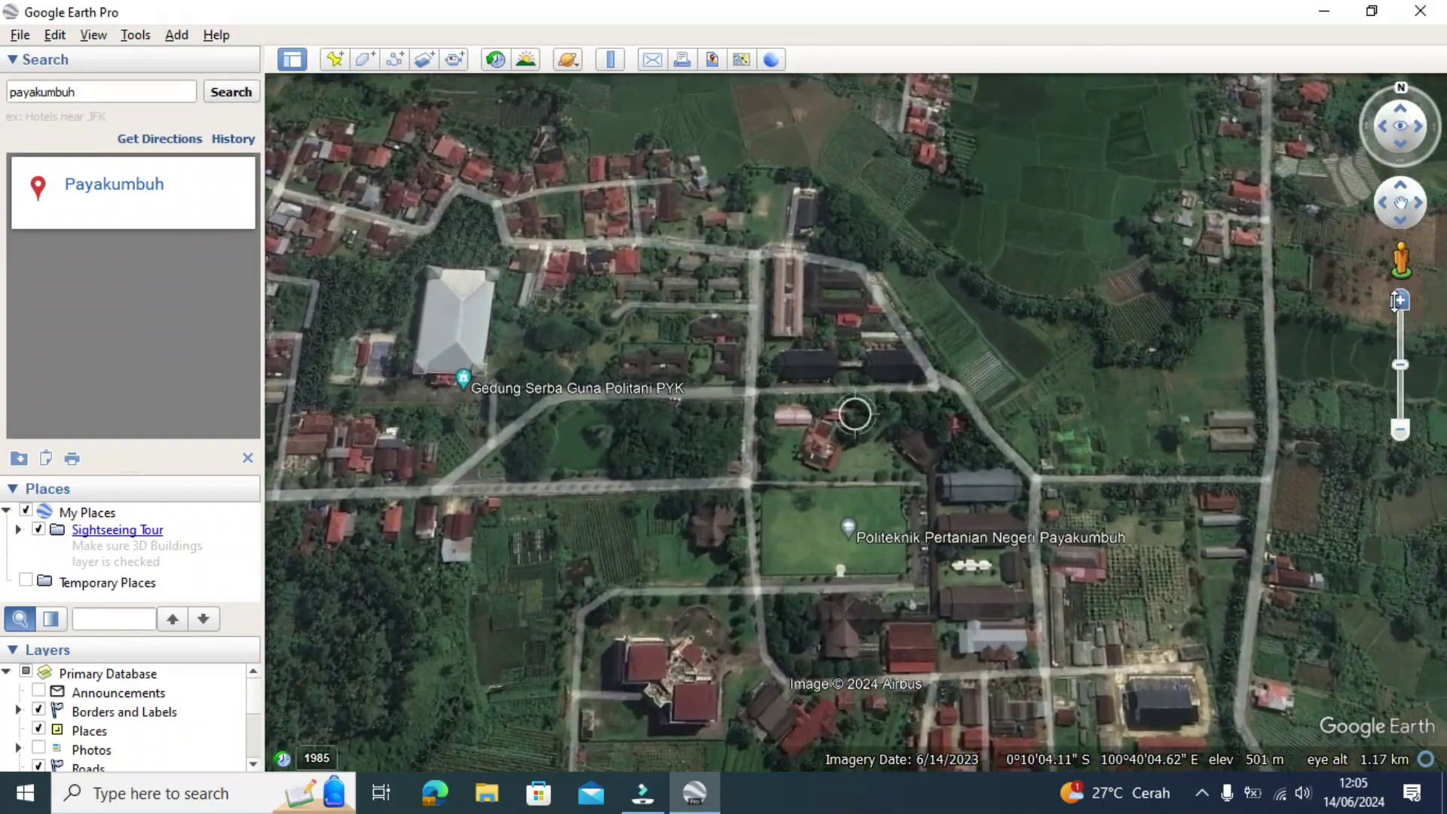
pyautogui.moveTo(987, 442); pyautogui.dragTo(972, 352)
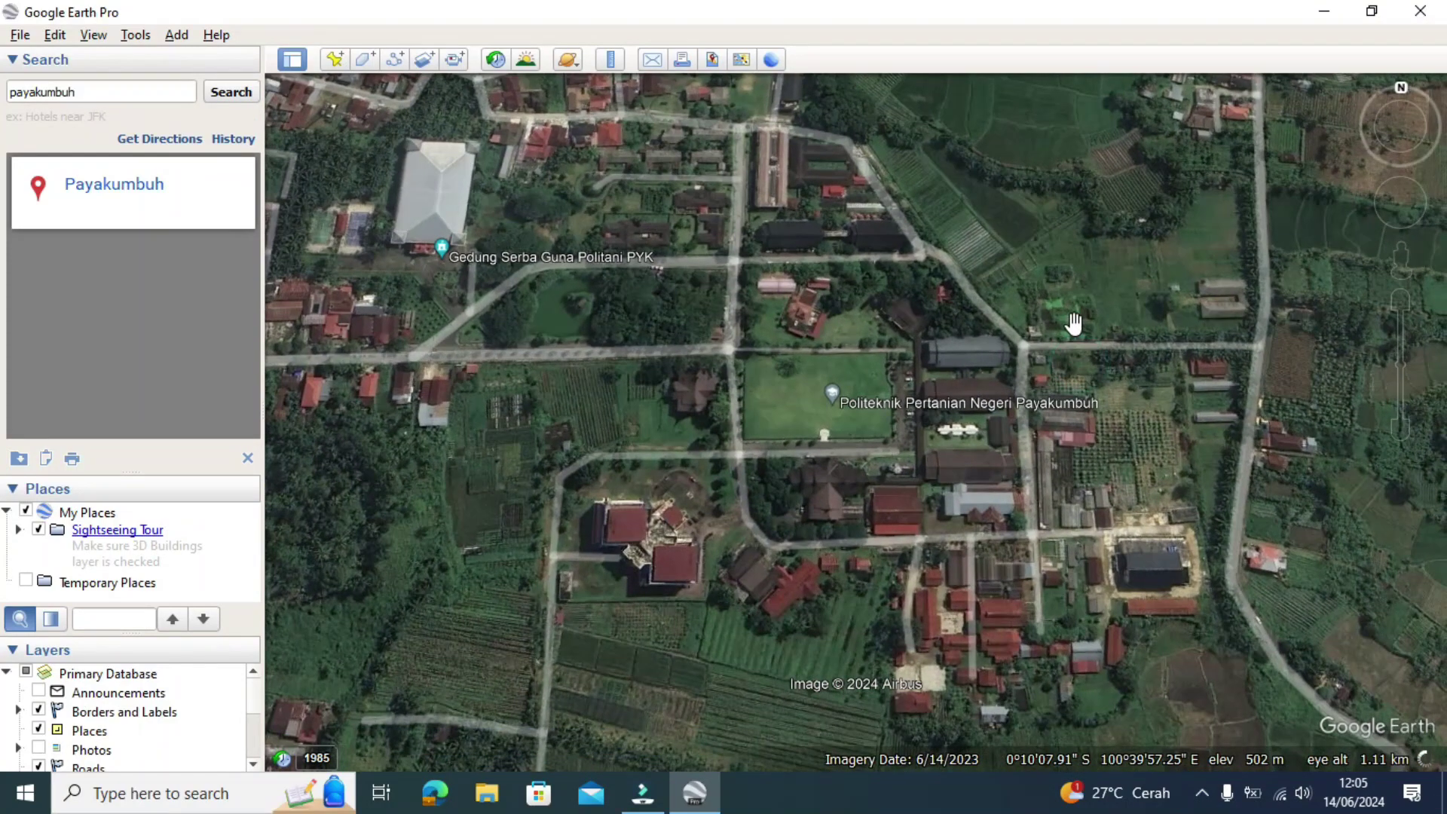
pyautogui.click(1071, 309)
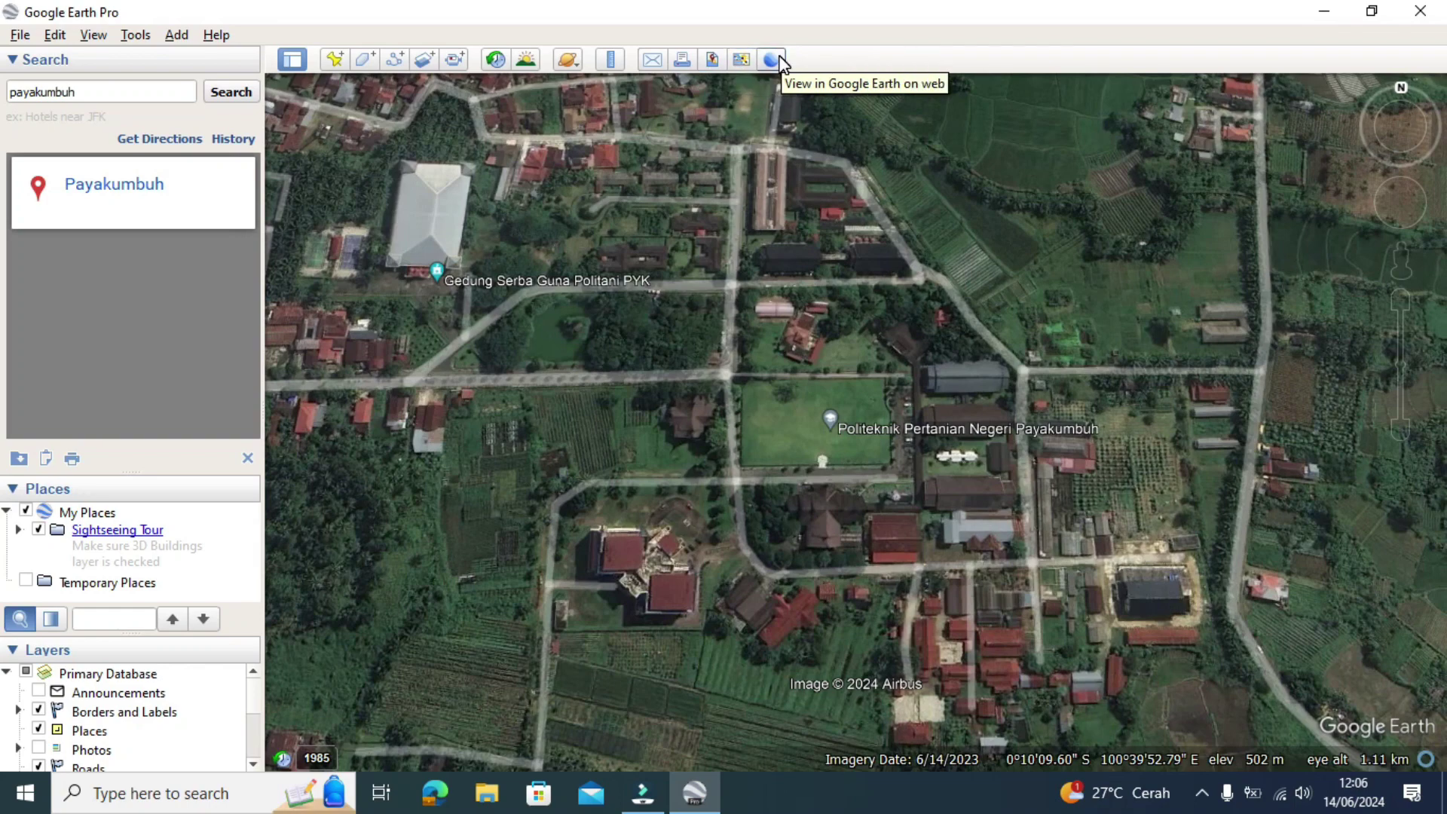
# Start a new polygon and trace its edge north-east along the diagonal road south of Gedung Serba Guna Politani PYK.
pyautogui.click(361, 70)
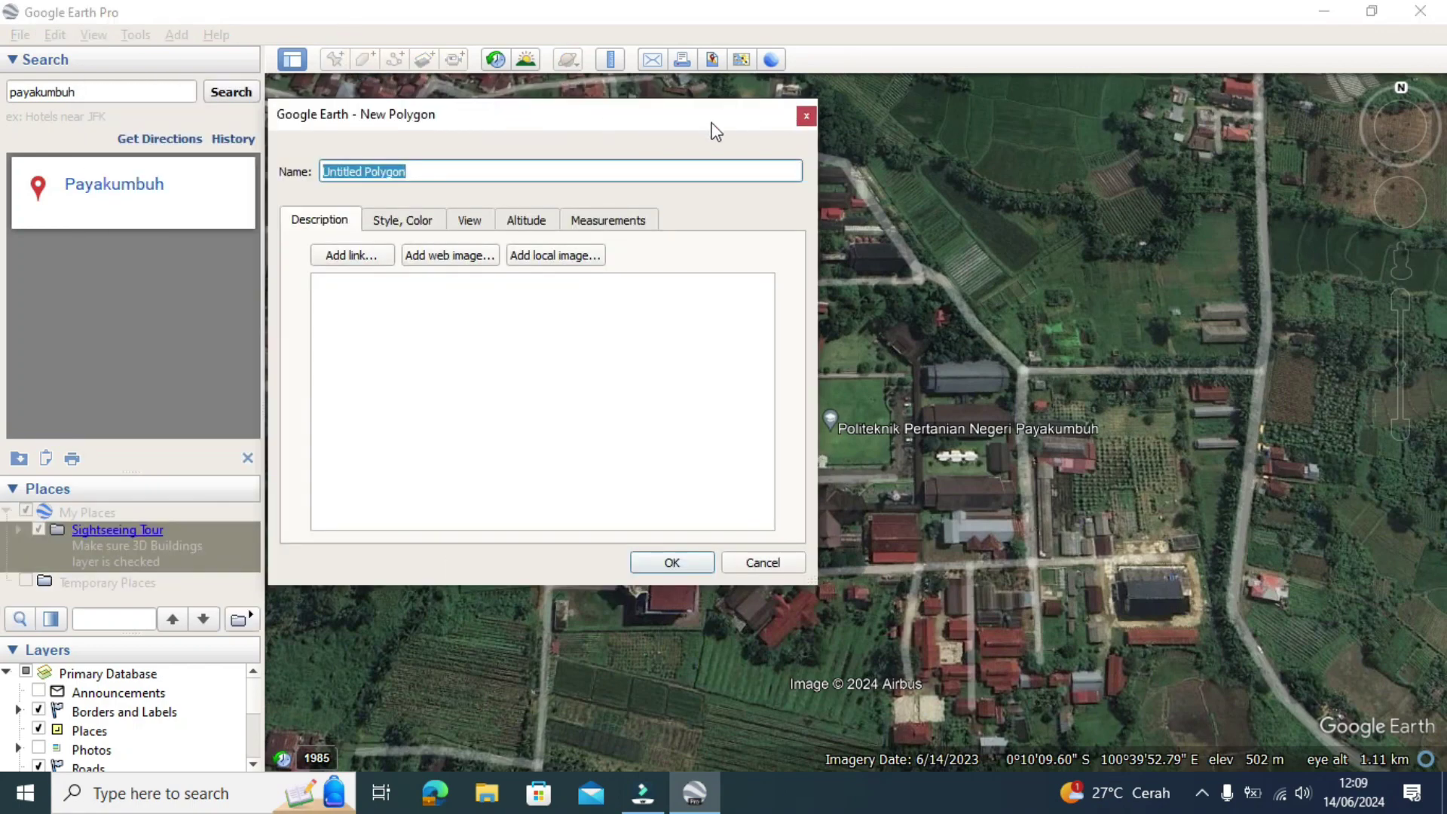
pyautogui.moveTo(716, 132); pyautogui.dragTo(154, 341)
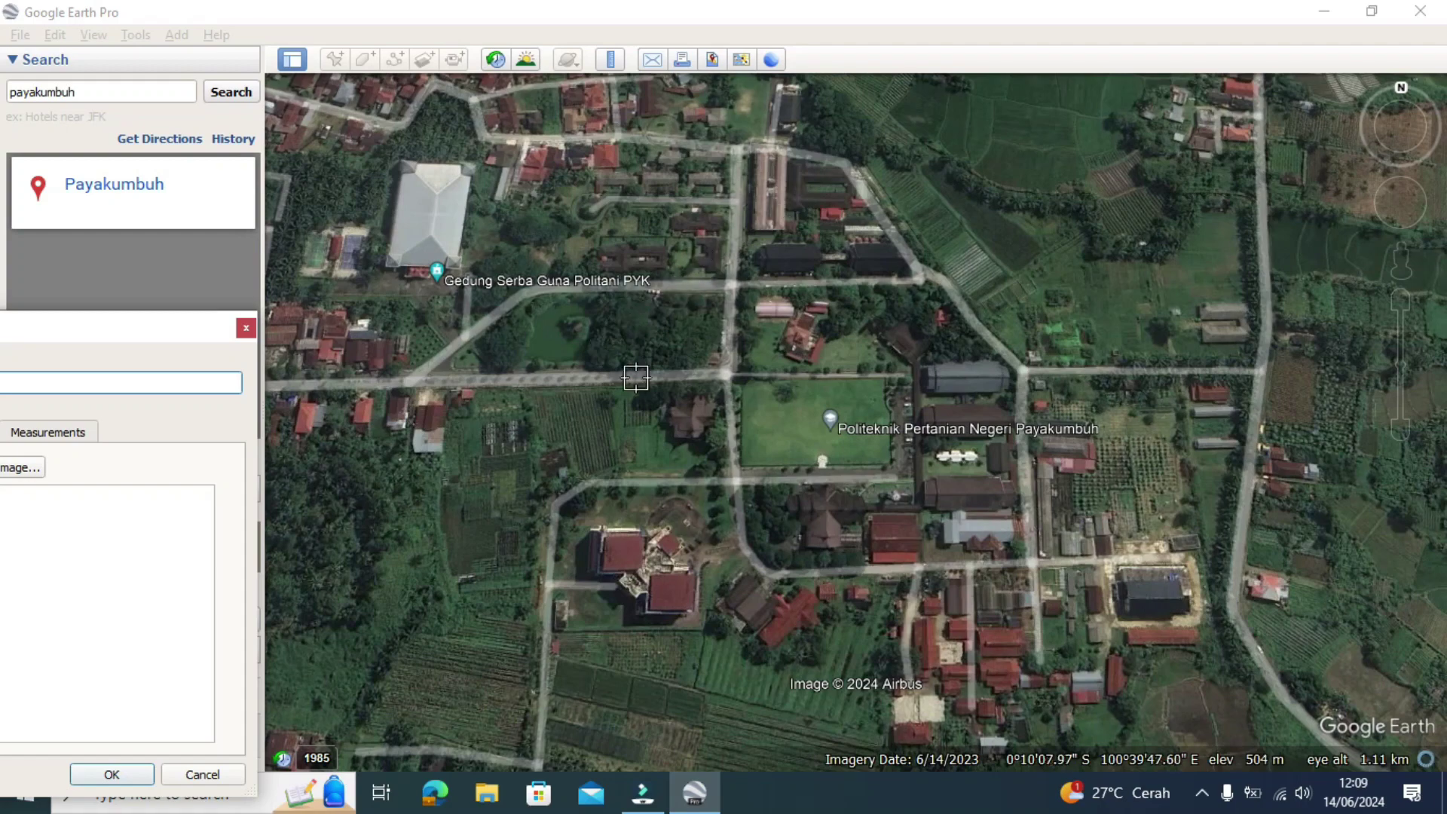
pyautogui.click(432, 372)
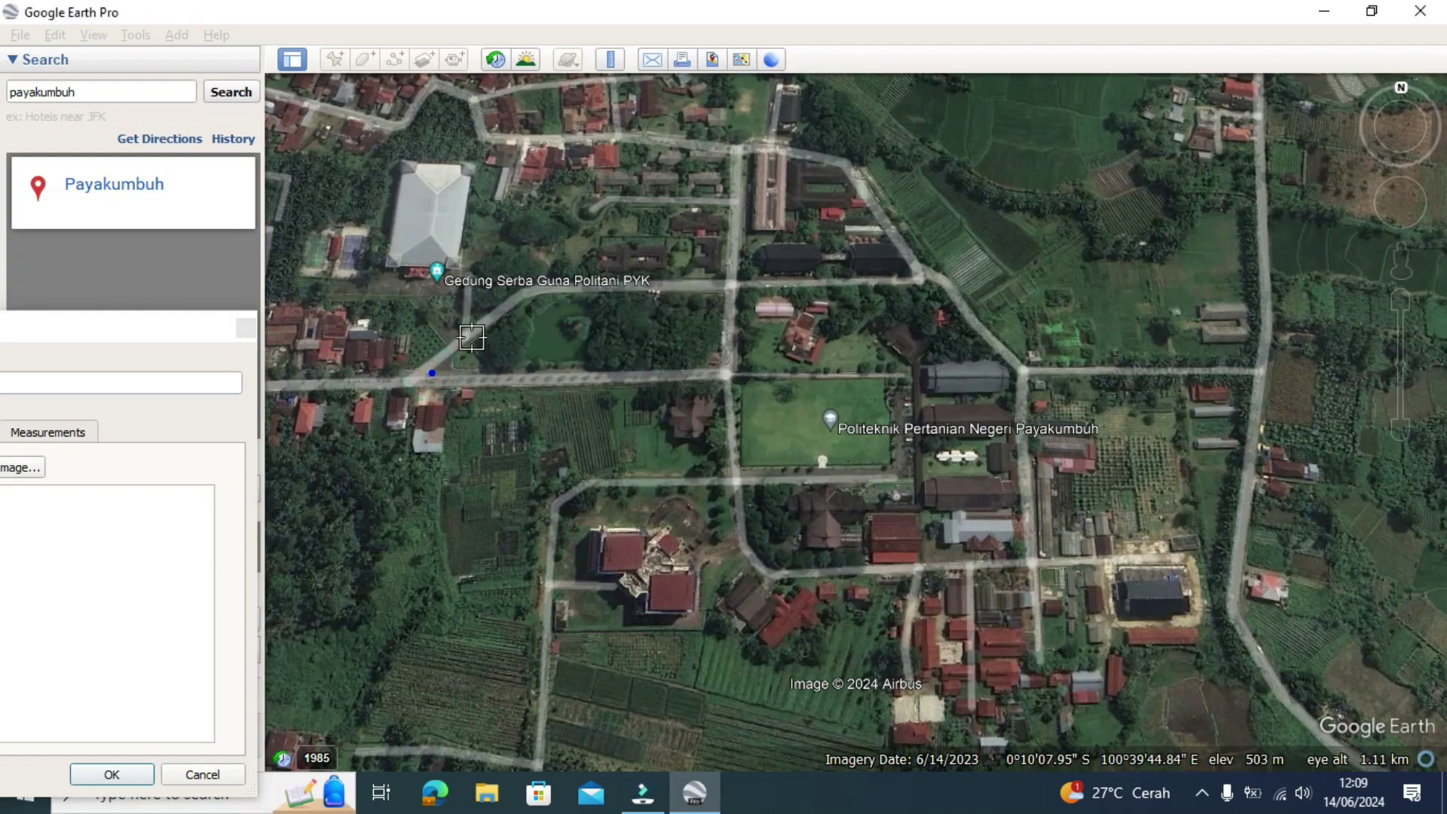
pyautogui.click(472, 339)
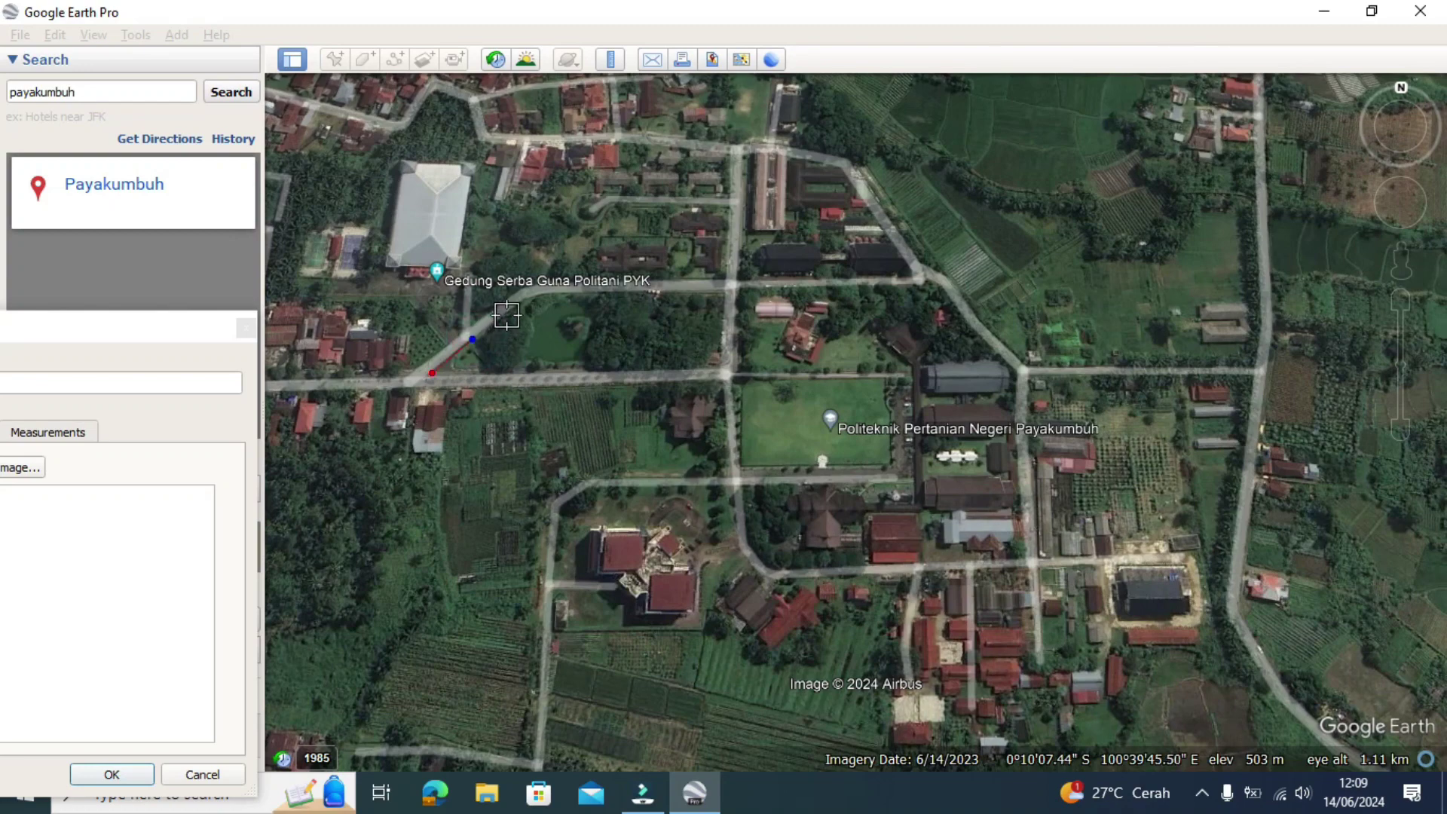
pyautogui.click(507, 315)
pyautogui.click(535, 299)
pyautogui.click(558, 290)
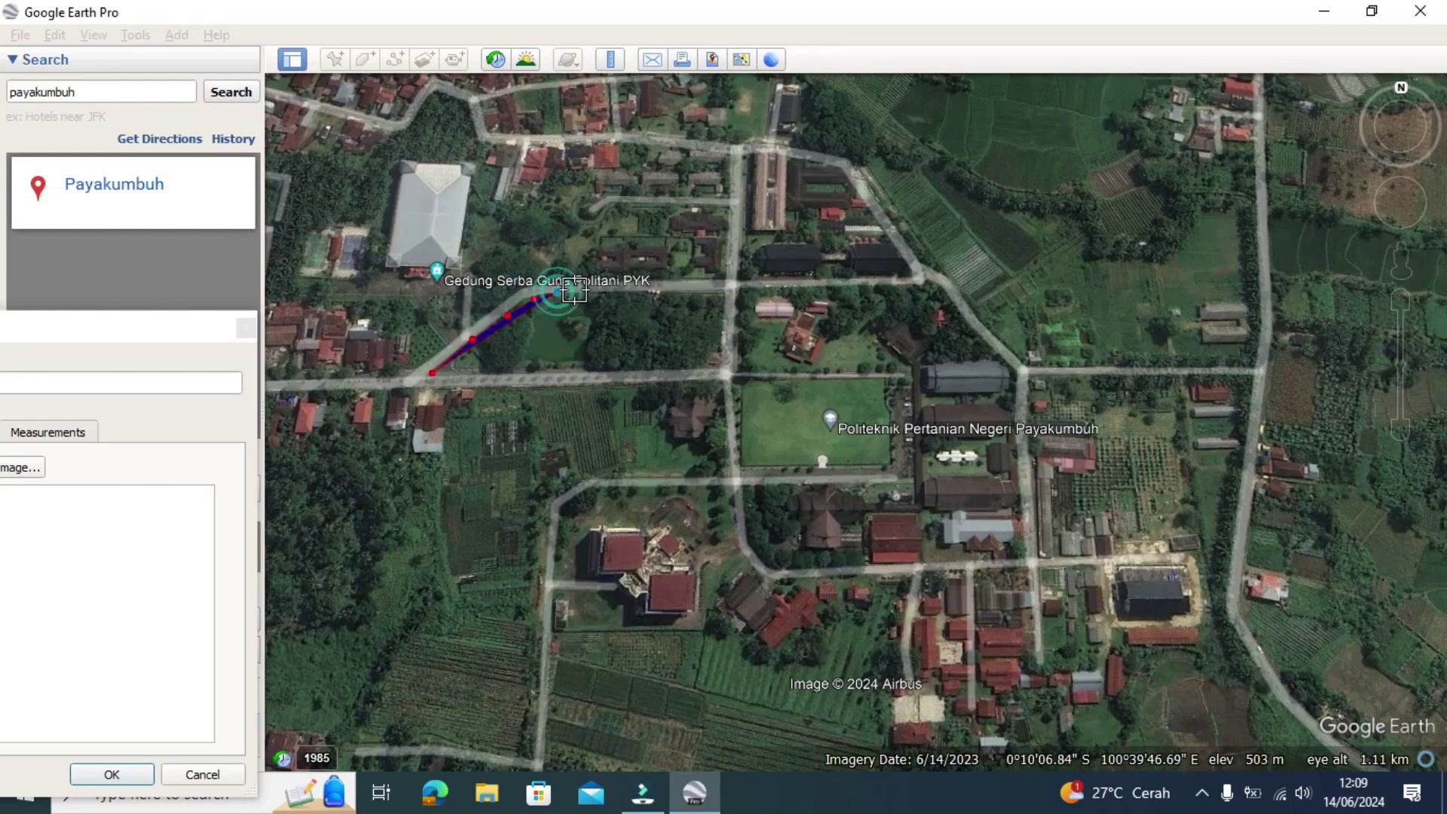
# Extend the polygon boundary east along the road north of the campus field to the bend in the road.
pyautogui.click(606, 292)
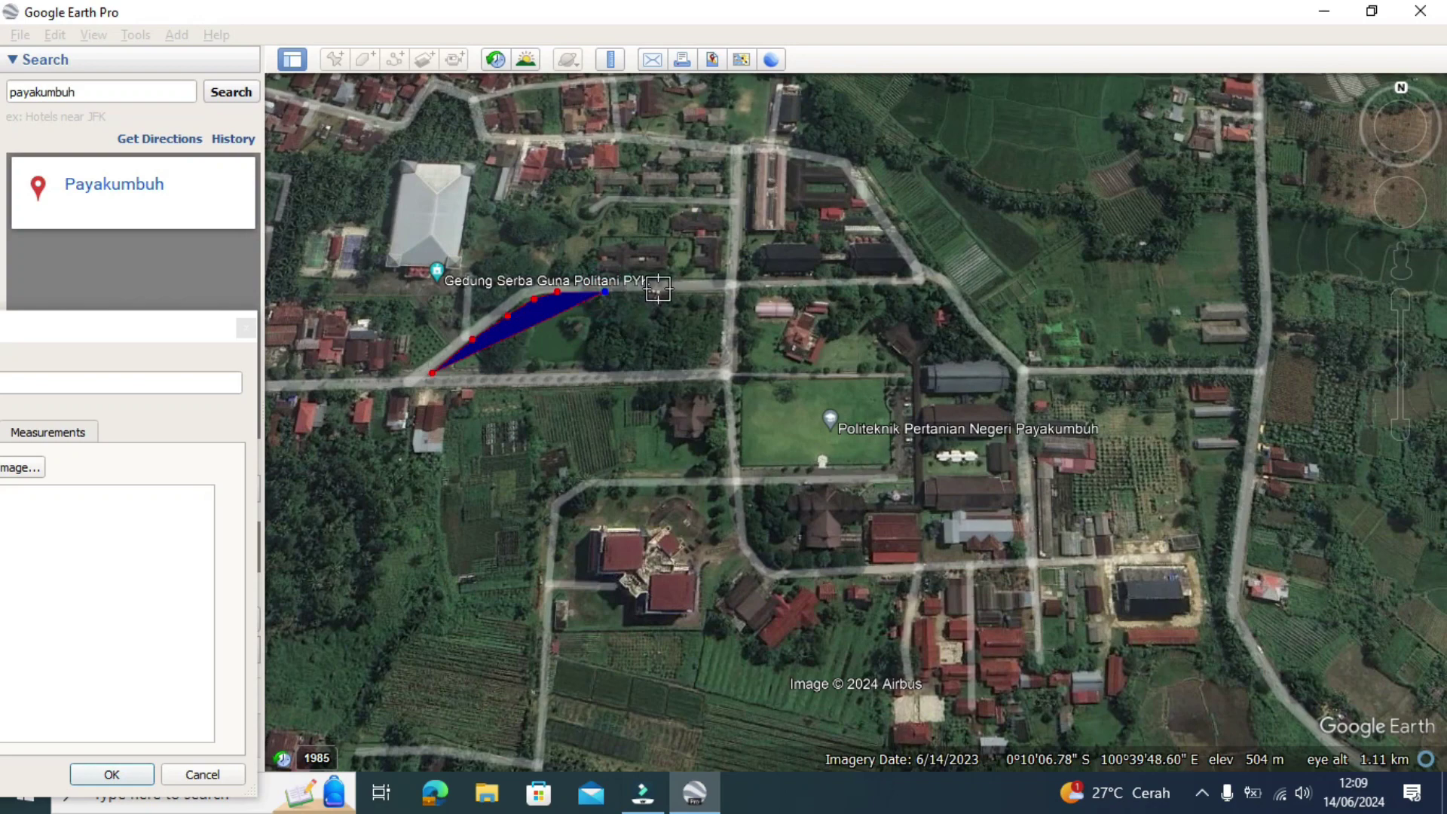
pyautogui.click(659, 289)
pyautogui.click(719, 293)
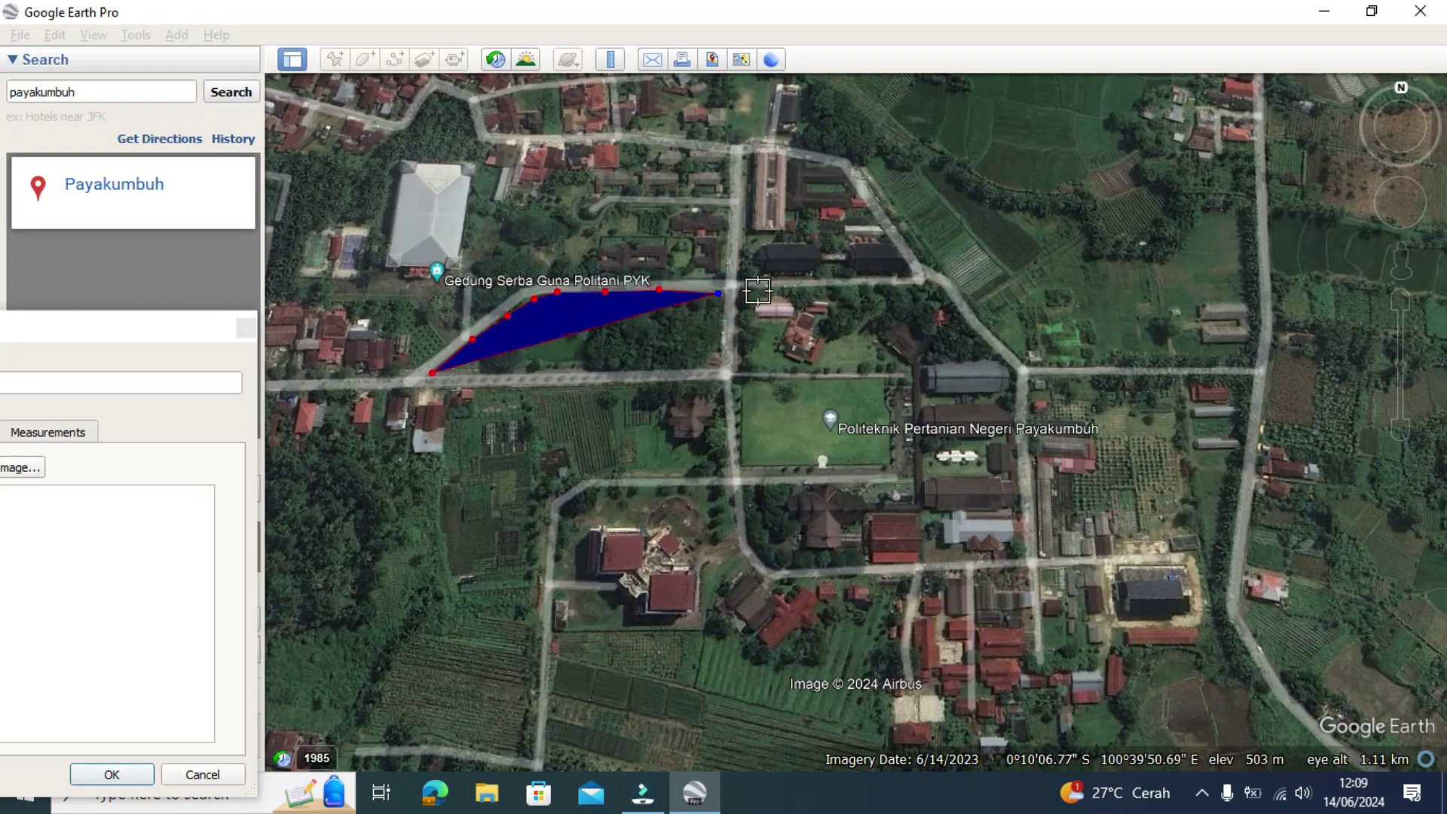
pyautogui.click(758, 291)
pyautogui.click(826, 290)
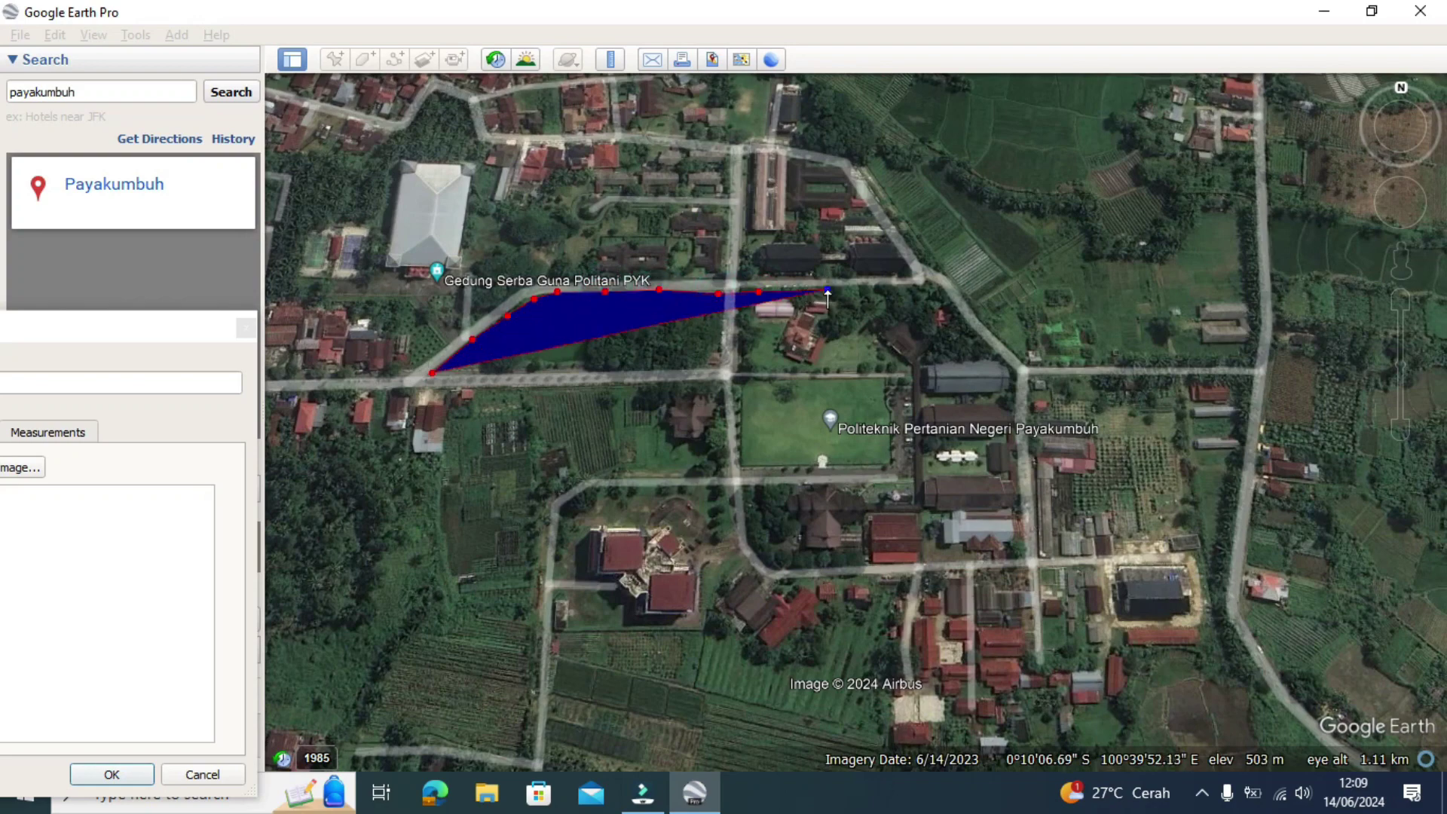
pyautogui.click(873, 289)
pyautogui.click(913, 287)
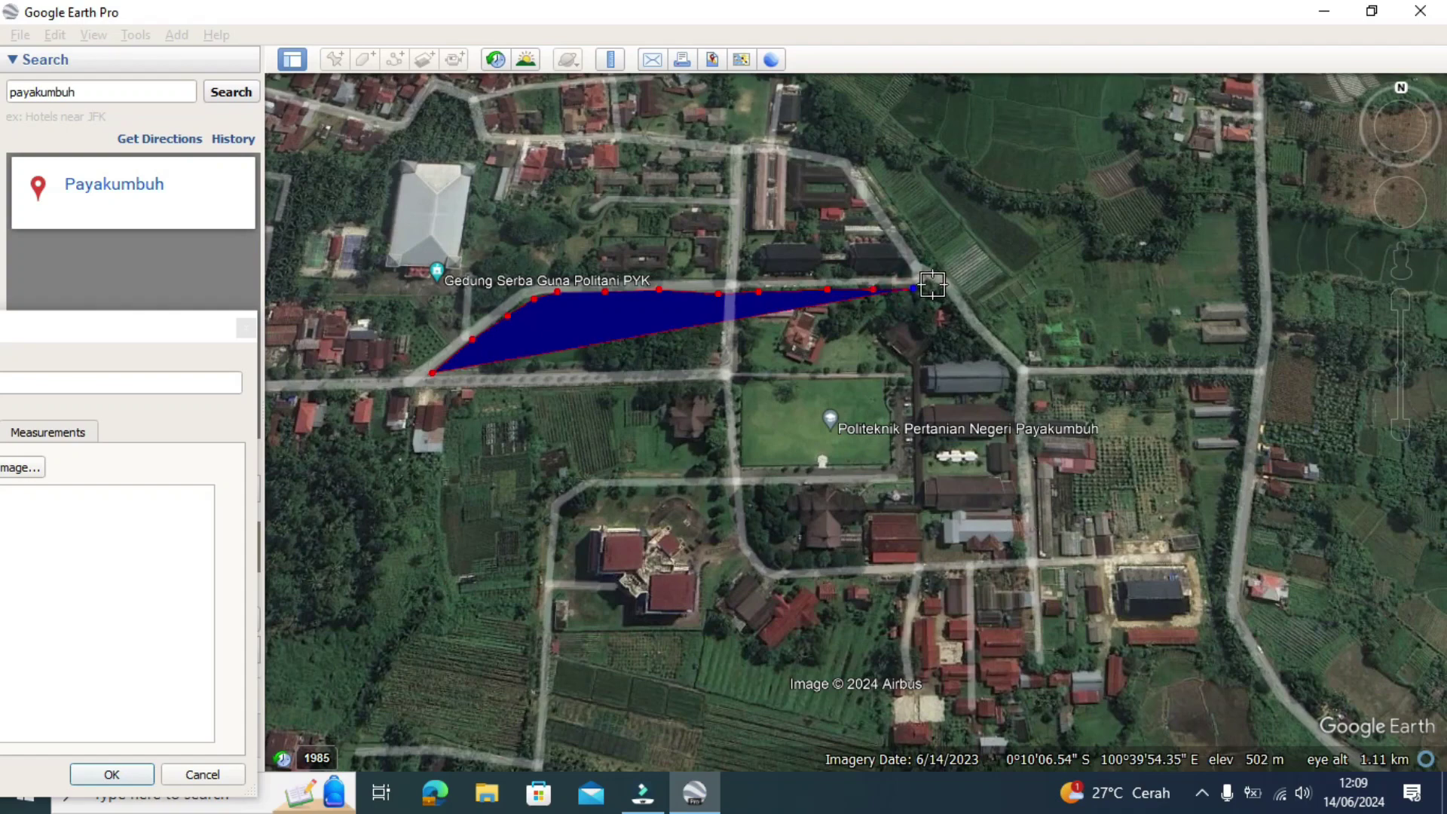
pyautogui.click(946, 288)
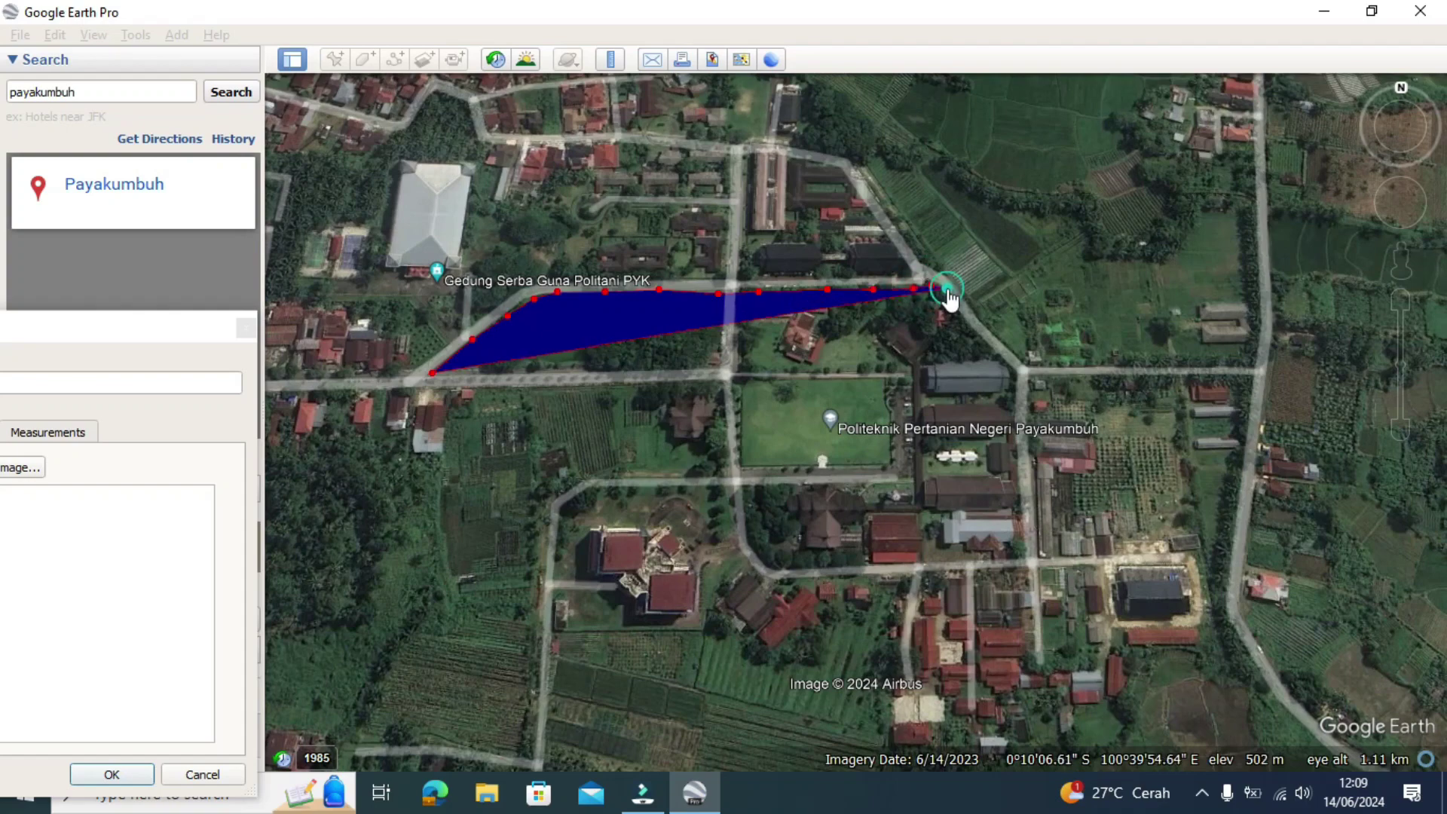
# Continue the polygon boundary south-east along the diagonal road to the junction at the campus's north-east corner.
pyautogui.click(959, 313)
pyautogui.click(985, 340)
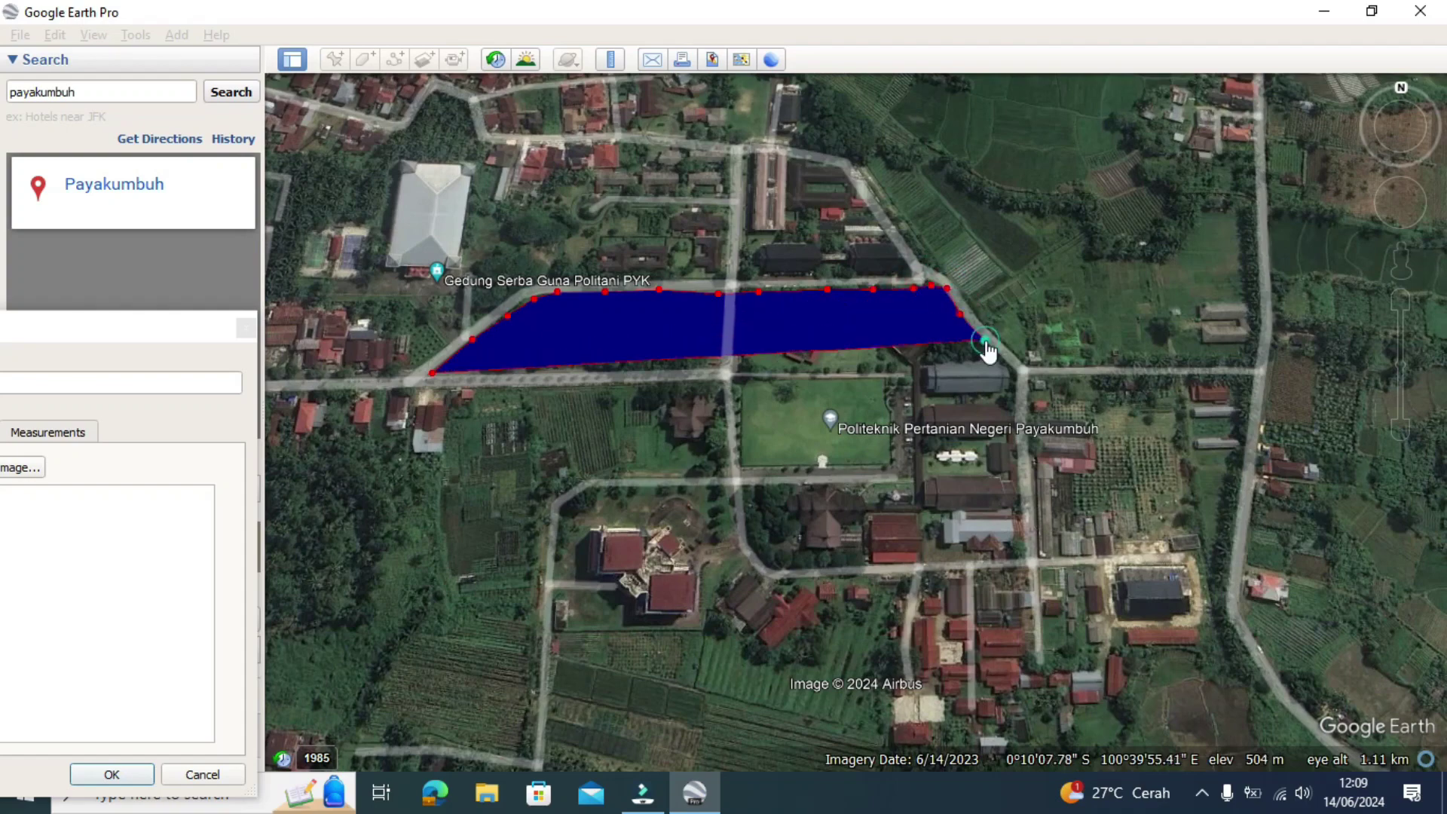
pyautogui.click(1013, 365)
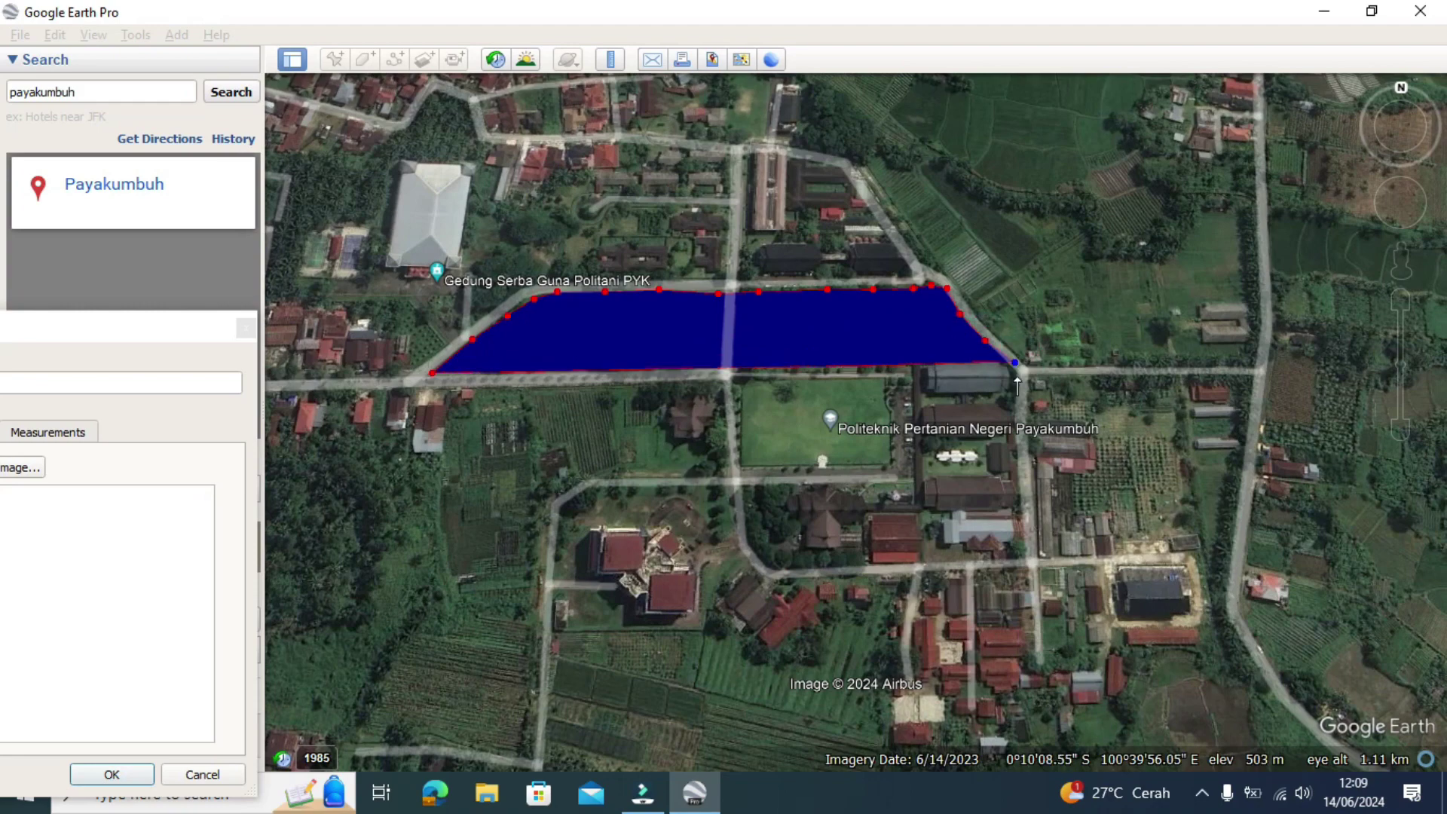
pyautogui.click(1017, 375)
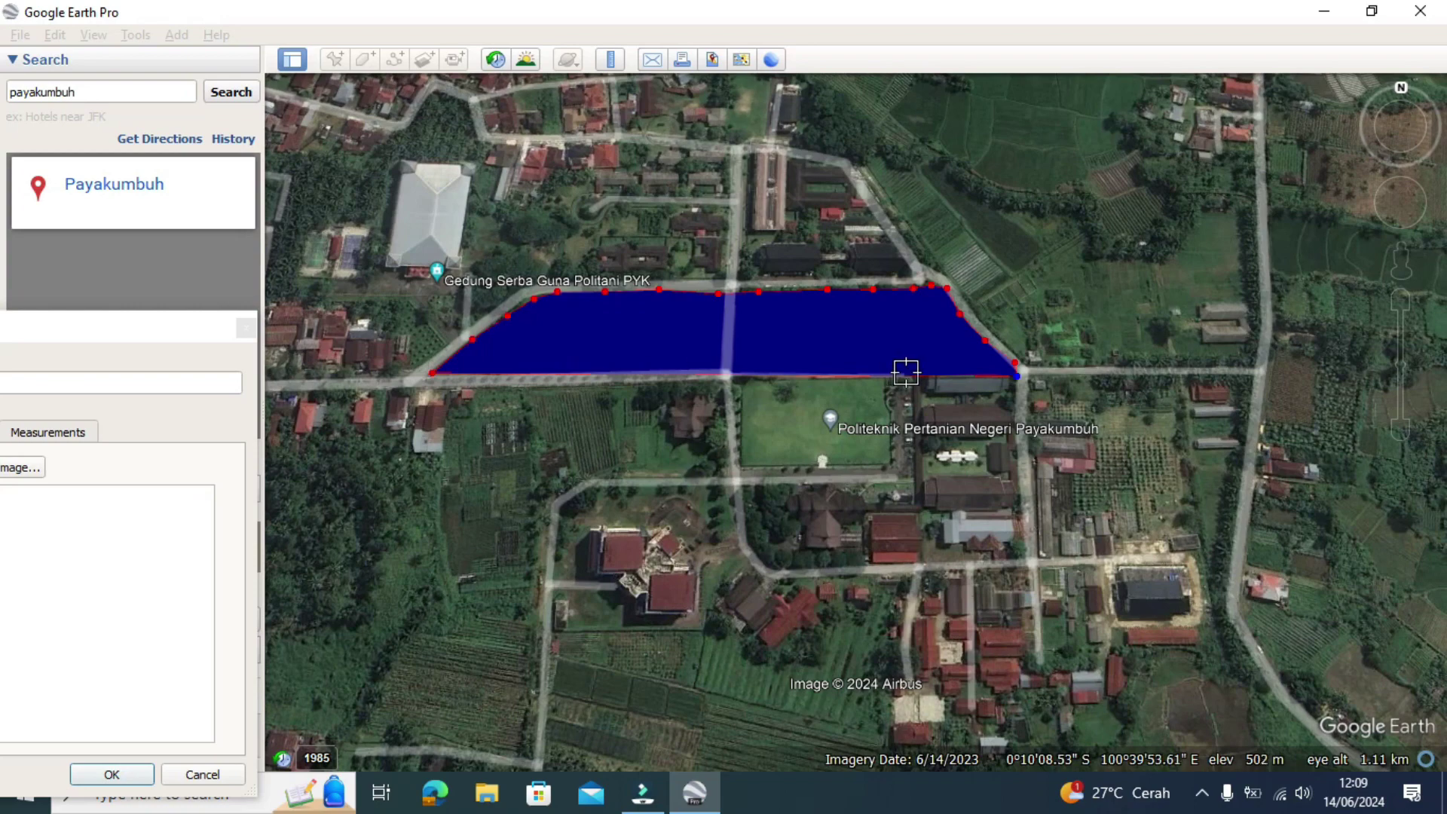
# Continue the polygon boundary south along the campus's east road, then west along the road south of the green field to the central road.
pyautogui.click(1013, 406)
pyautogui.click(1017, 458)
pyautogui.click(1000, 475)
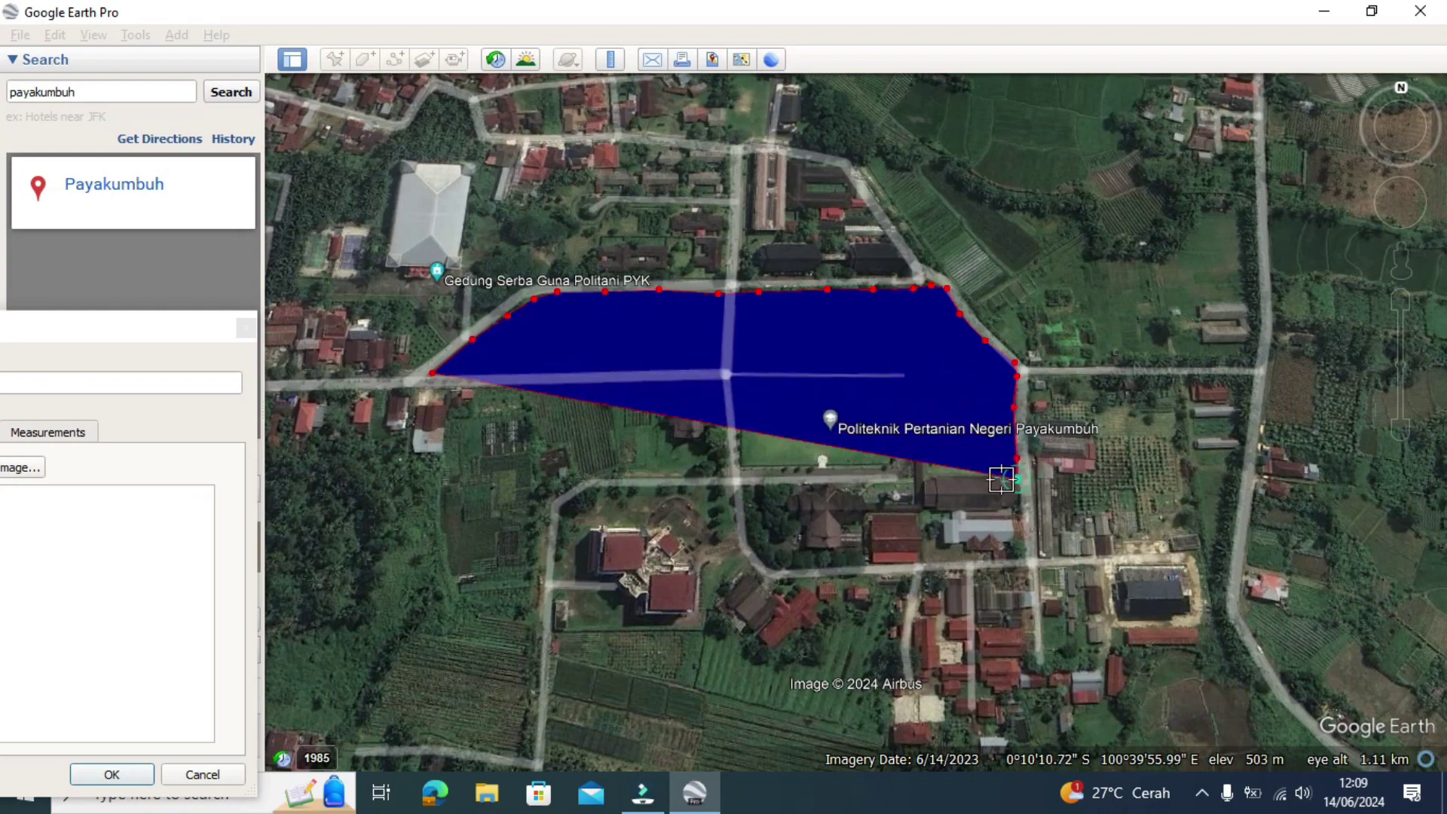
pyautogui.click(942, 477)
pyautogui.click(872, 477)
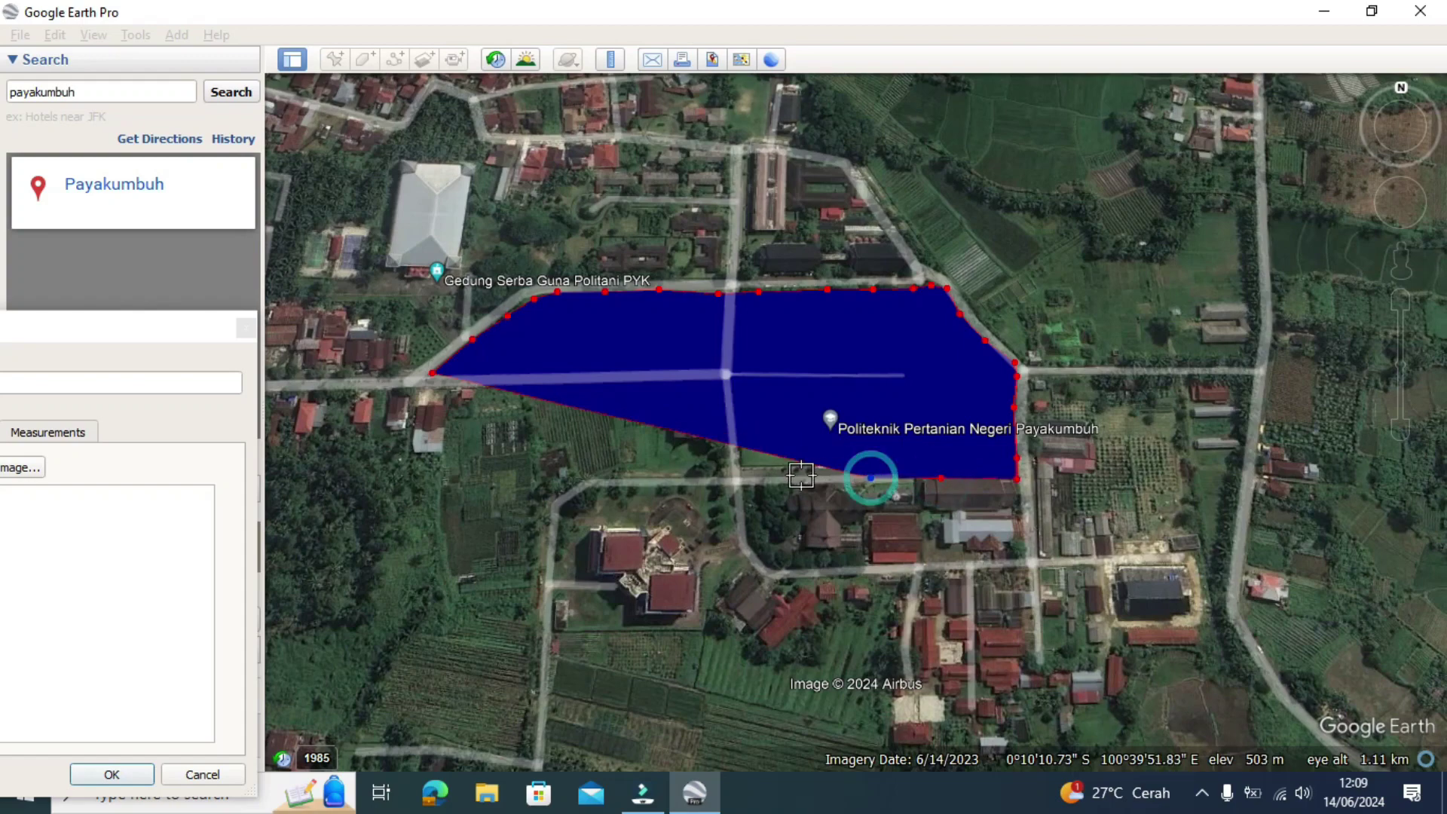
pyautogui.click(799, 476)
pyautogui.click(748, 475)
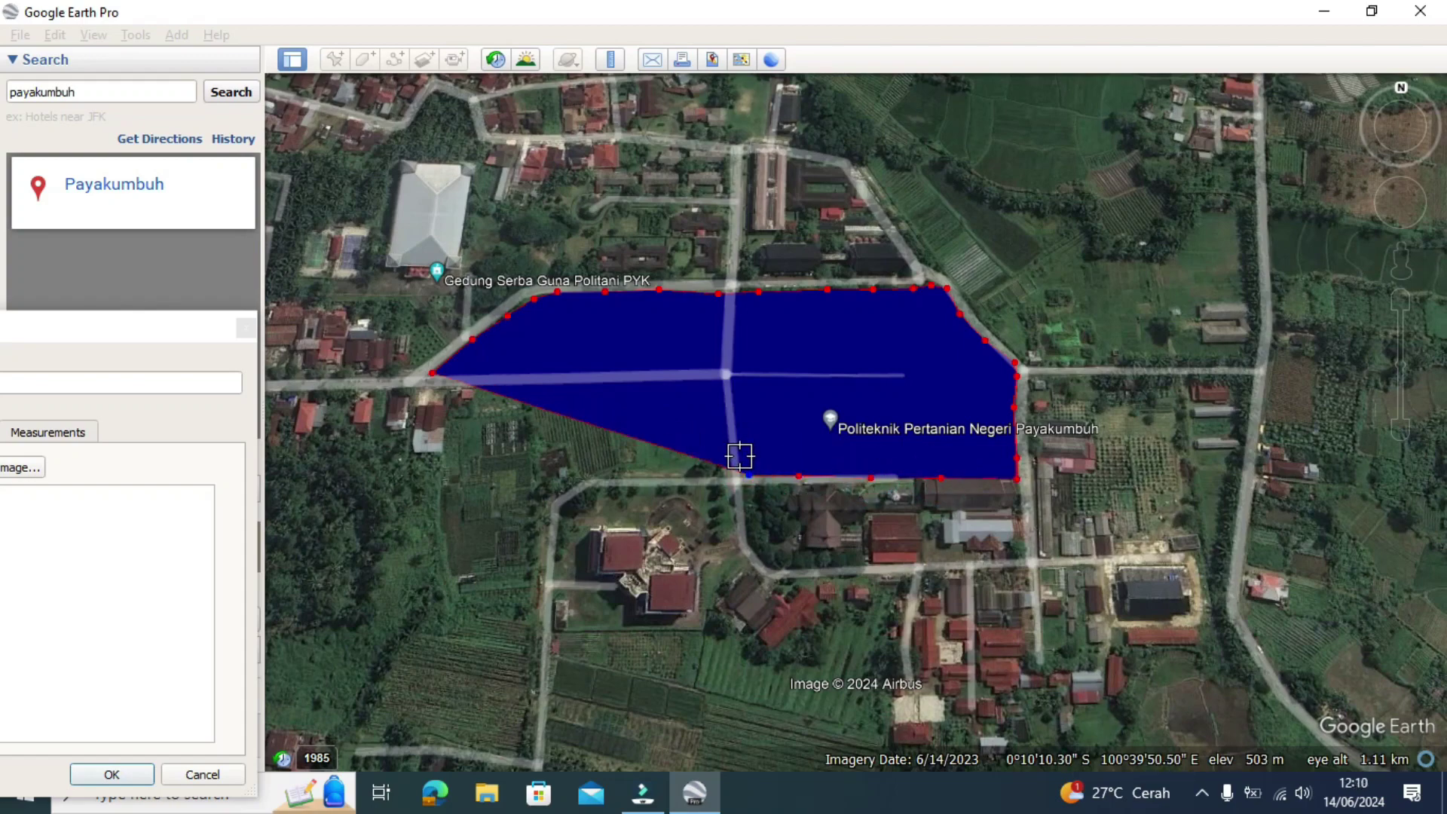
# Extend the polygon boundary north along the central road, west of the green field, to the crossroads.
pyautogui.click(741, 460)
pyautogui.click(737, 439)
pyautogui.click(736, 407)
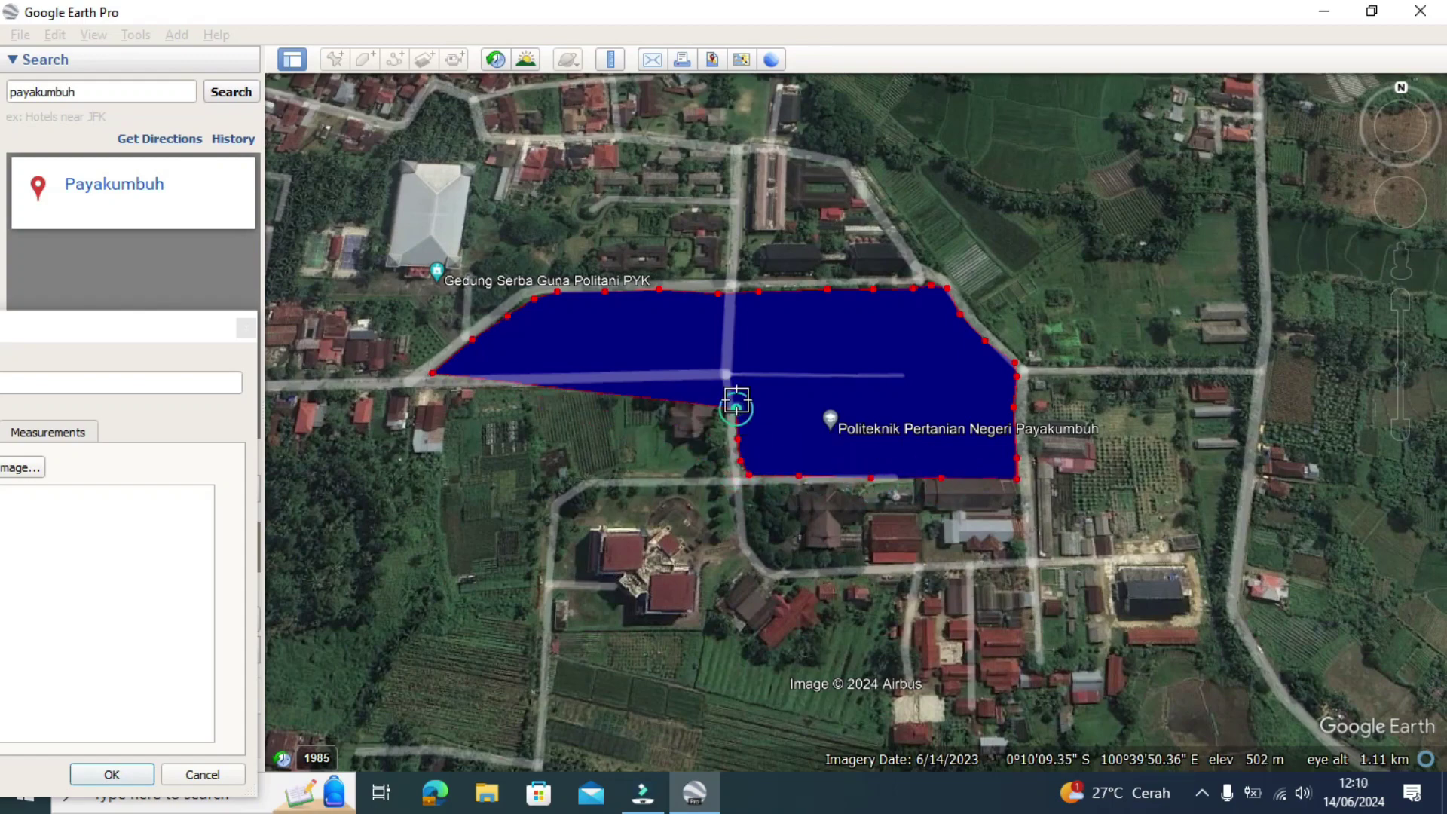
pyautogui.click(726, 375)
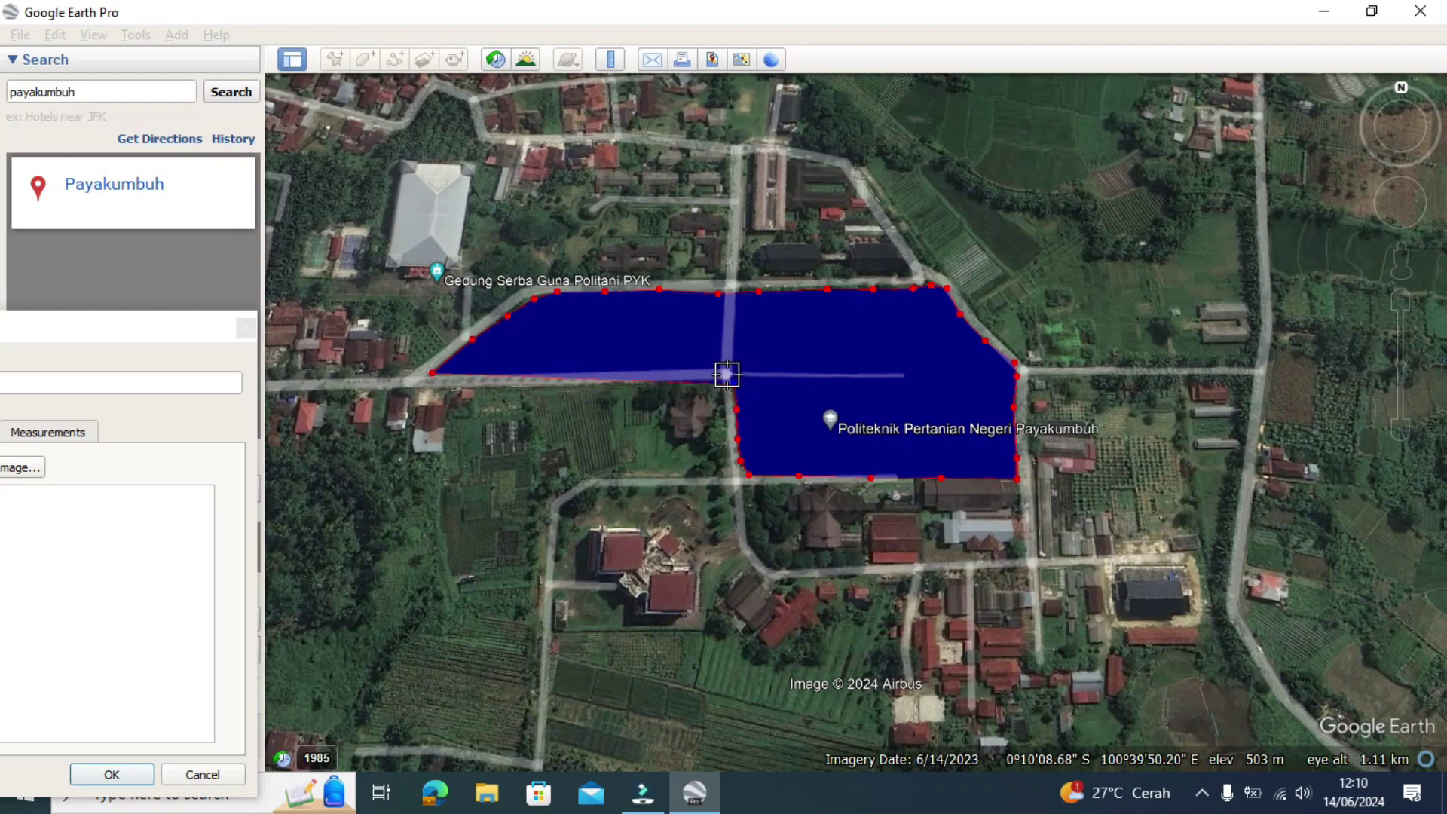
# Trace the polygon boundary west along the road back to its starting corner and re-place the closing vertex at the road junction.
pyautogui.click(703, 371)
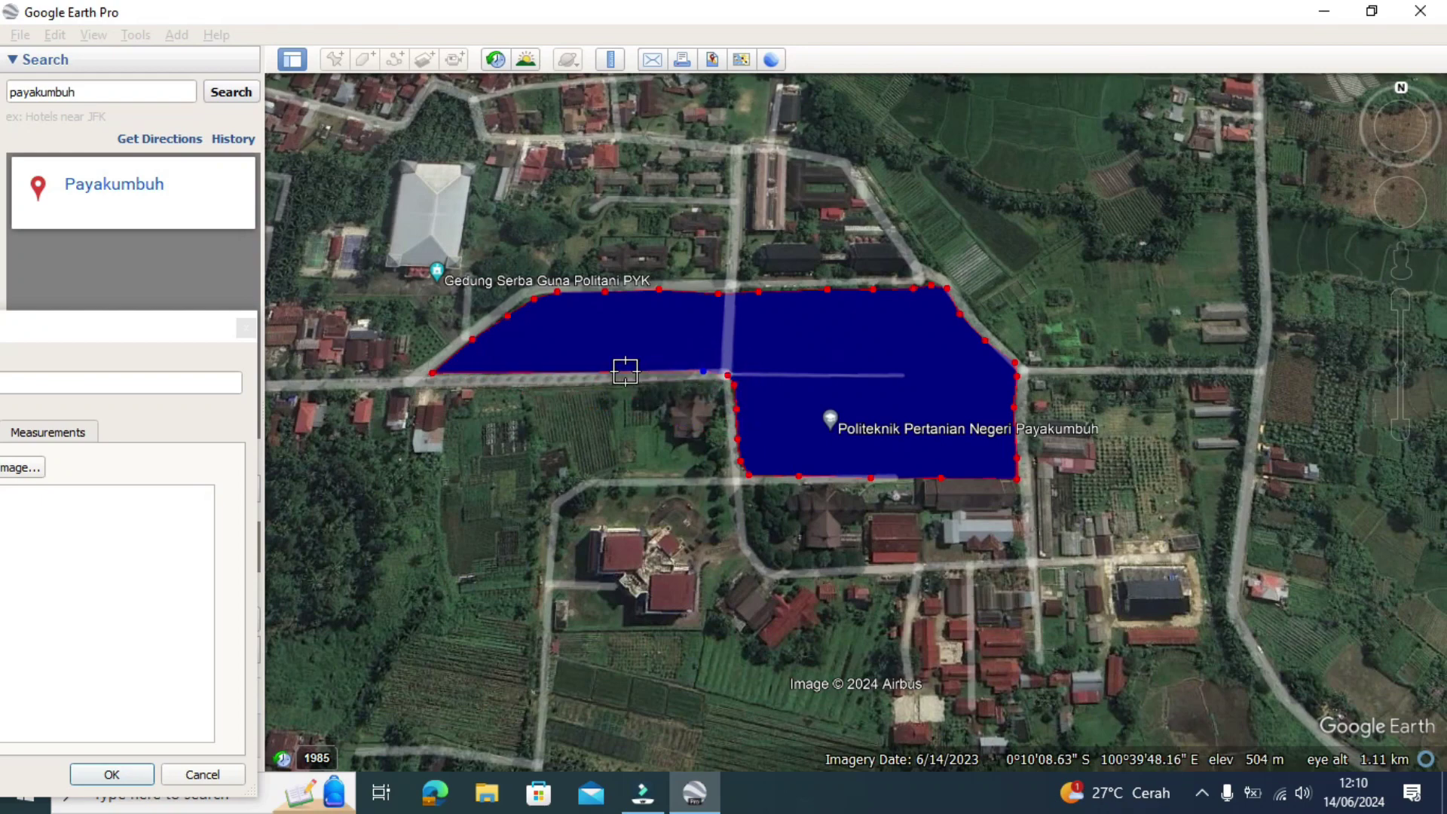
pyautogui.click(527, 372)
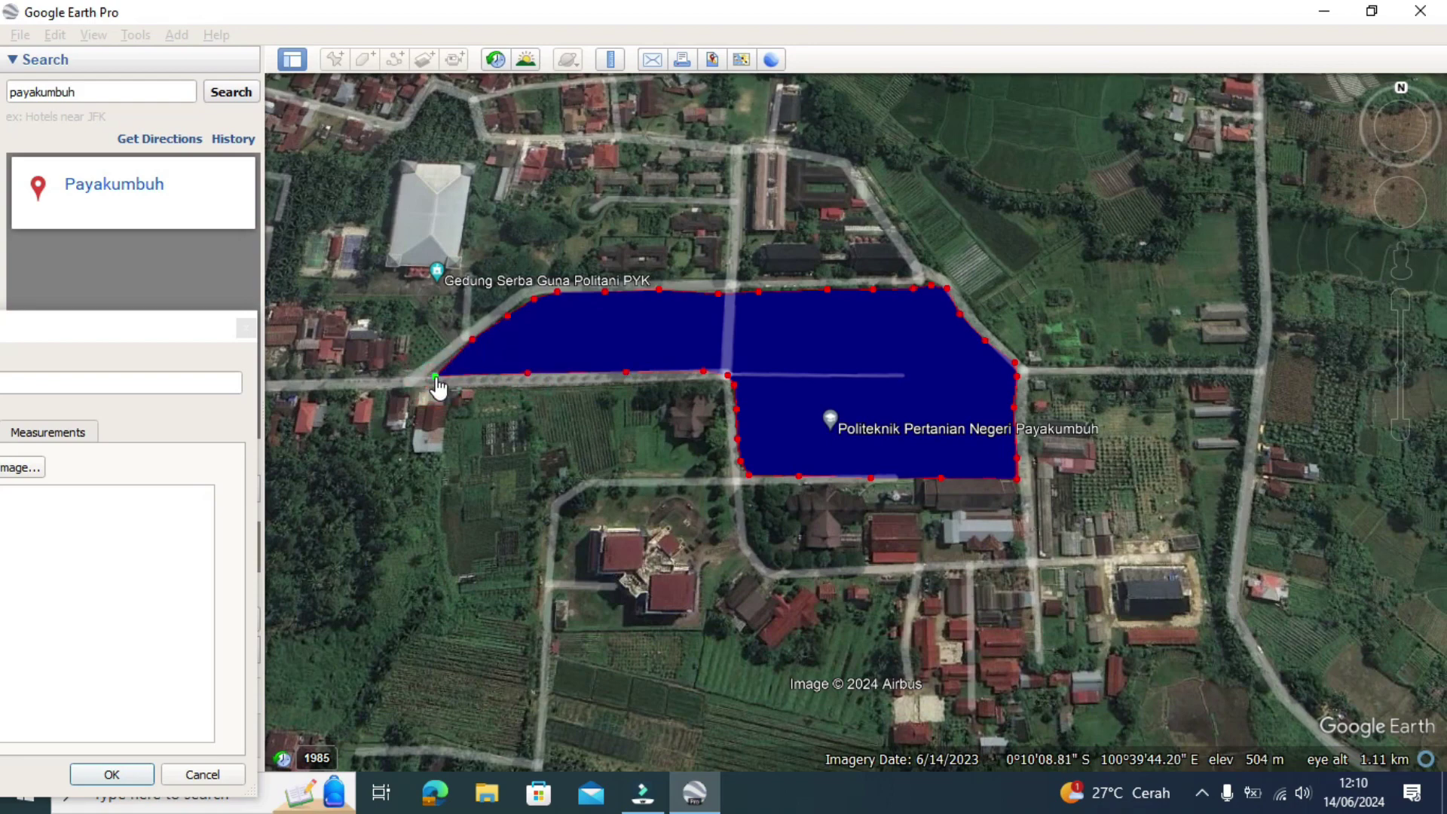
pyautogui.click(436, 378)
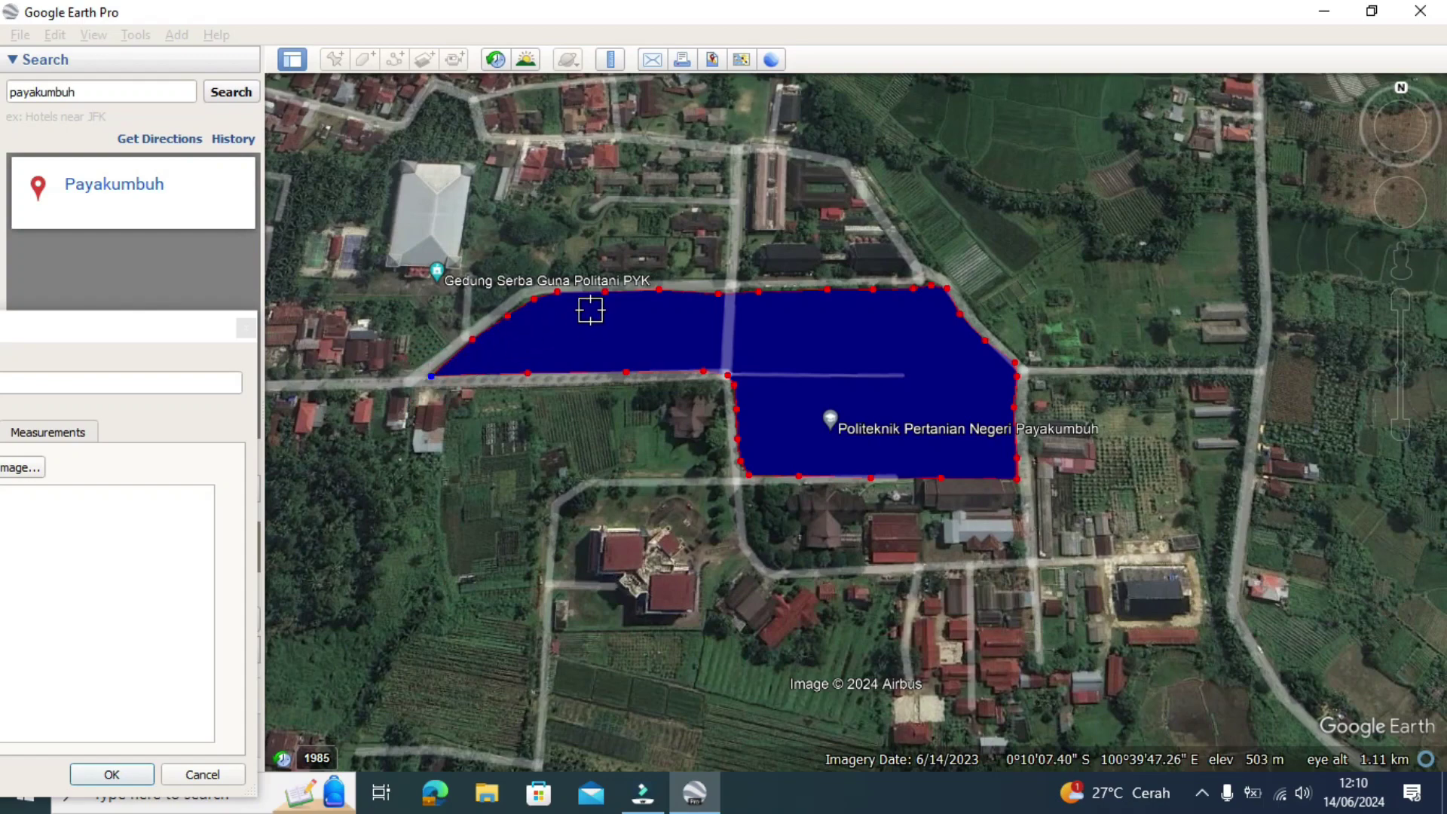
pyautogui.press('Delete')
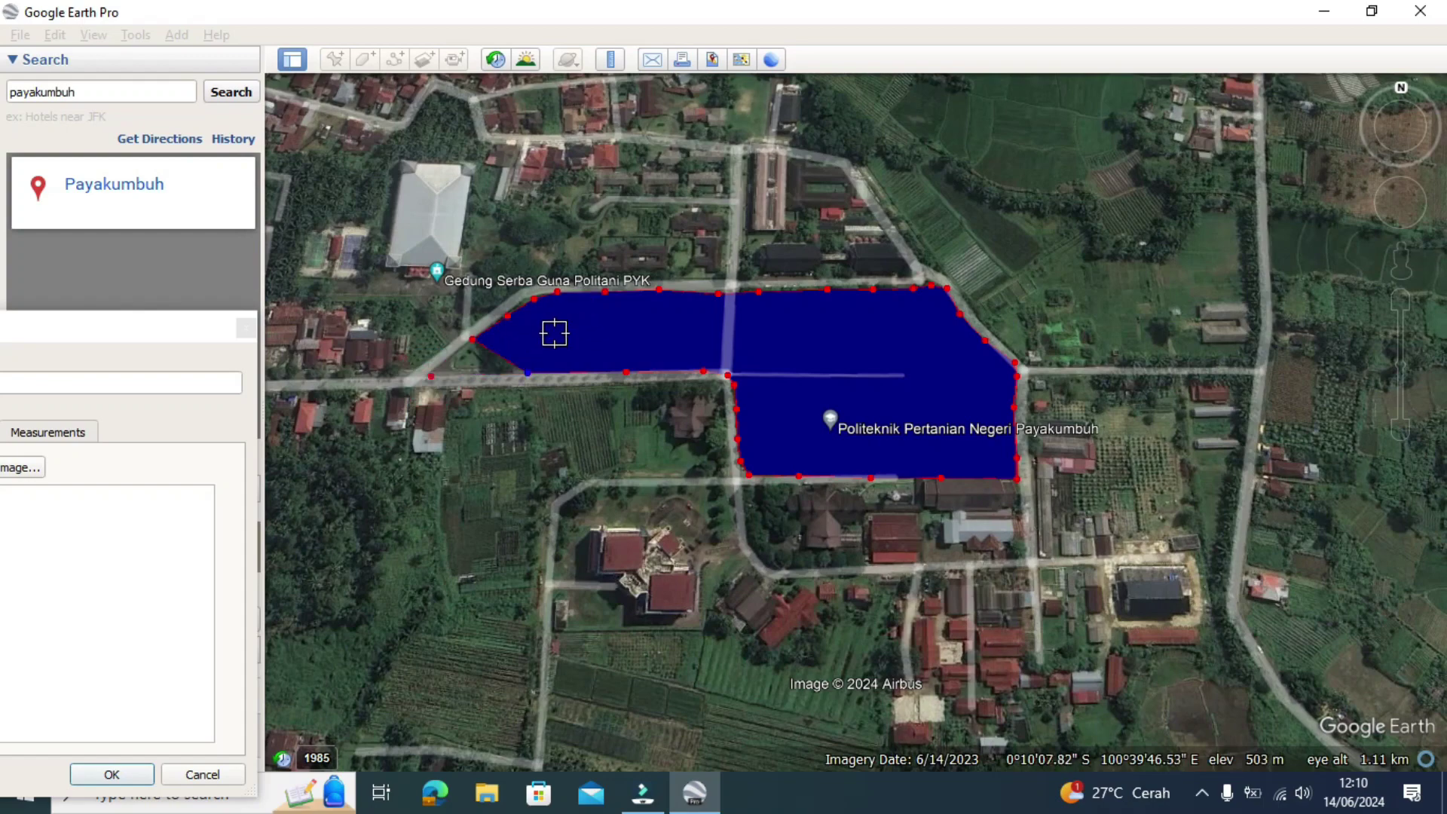
pyautogui.click(430, 378)
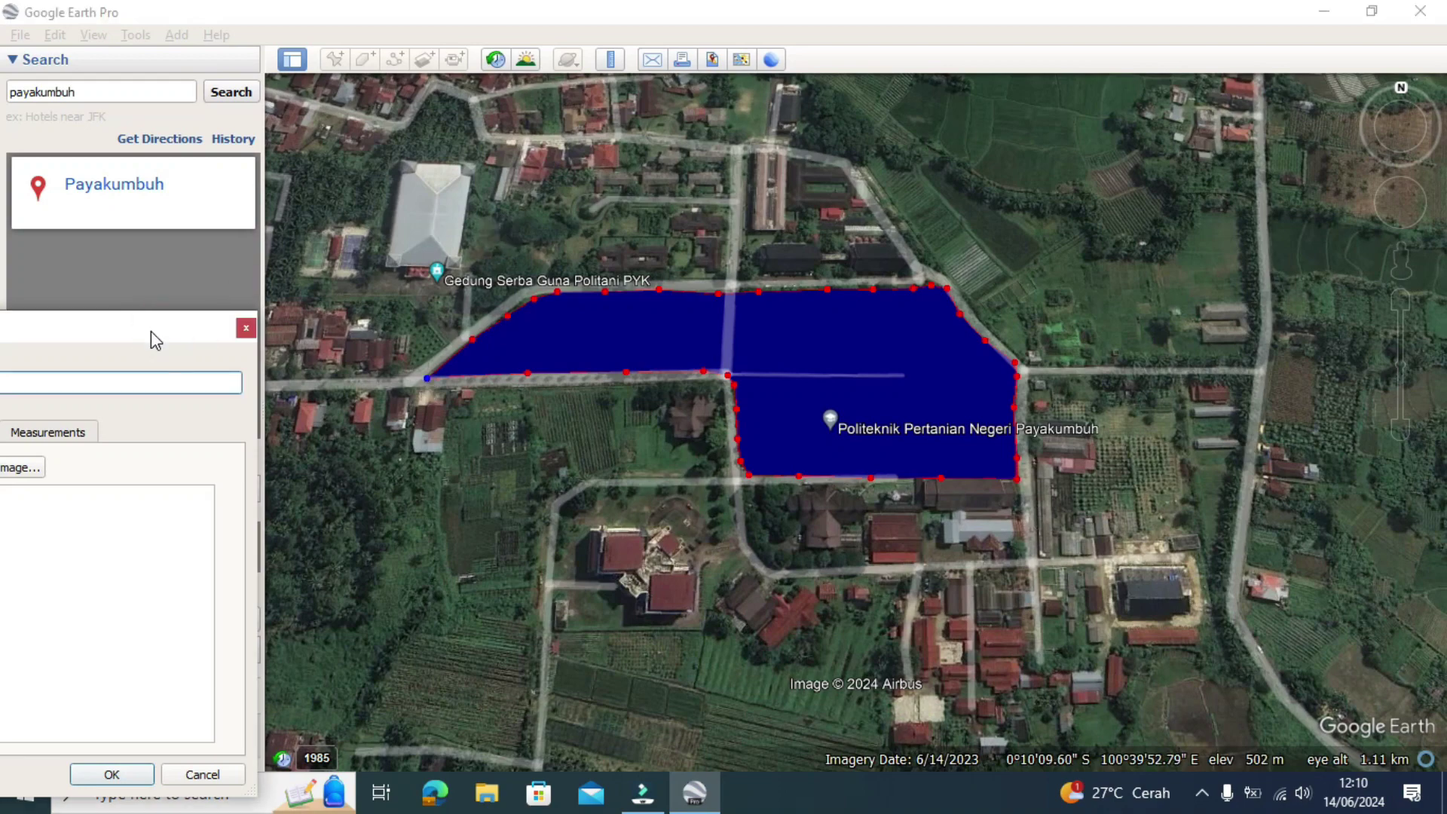
# Name the polygon sawah1 and enter the description "persawahan sekitar politani".
pyautogui.moveTo(151, 331); pyautogui.dragTo(1247, 183)
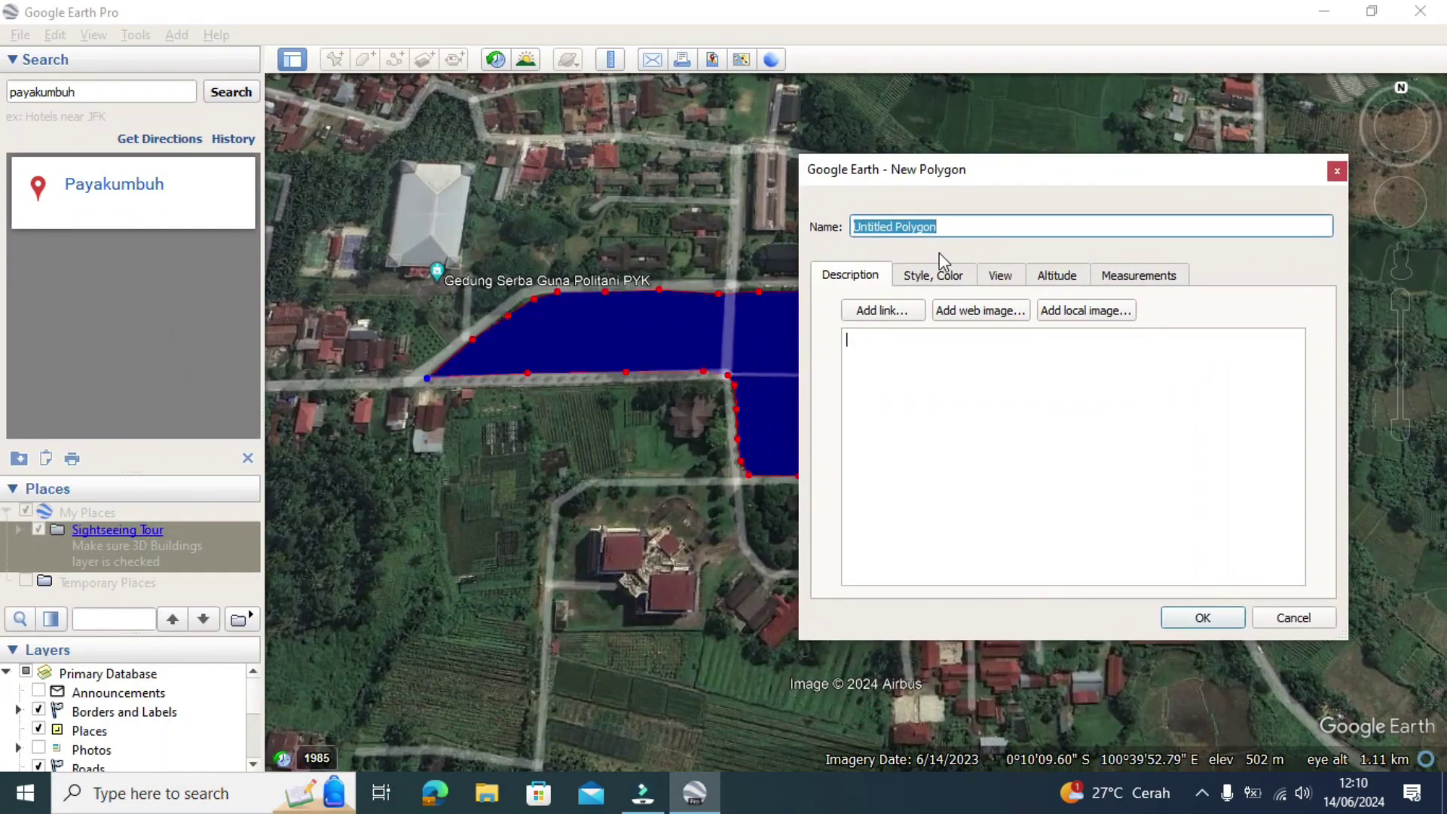
pyautogui.moveTo(1011, 171); pyautogui.dragTo(1152, 165)
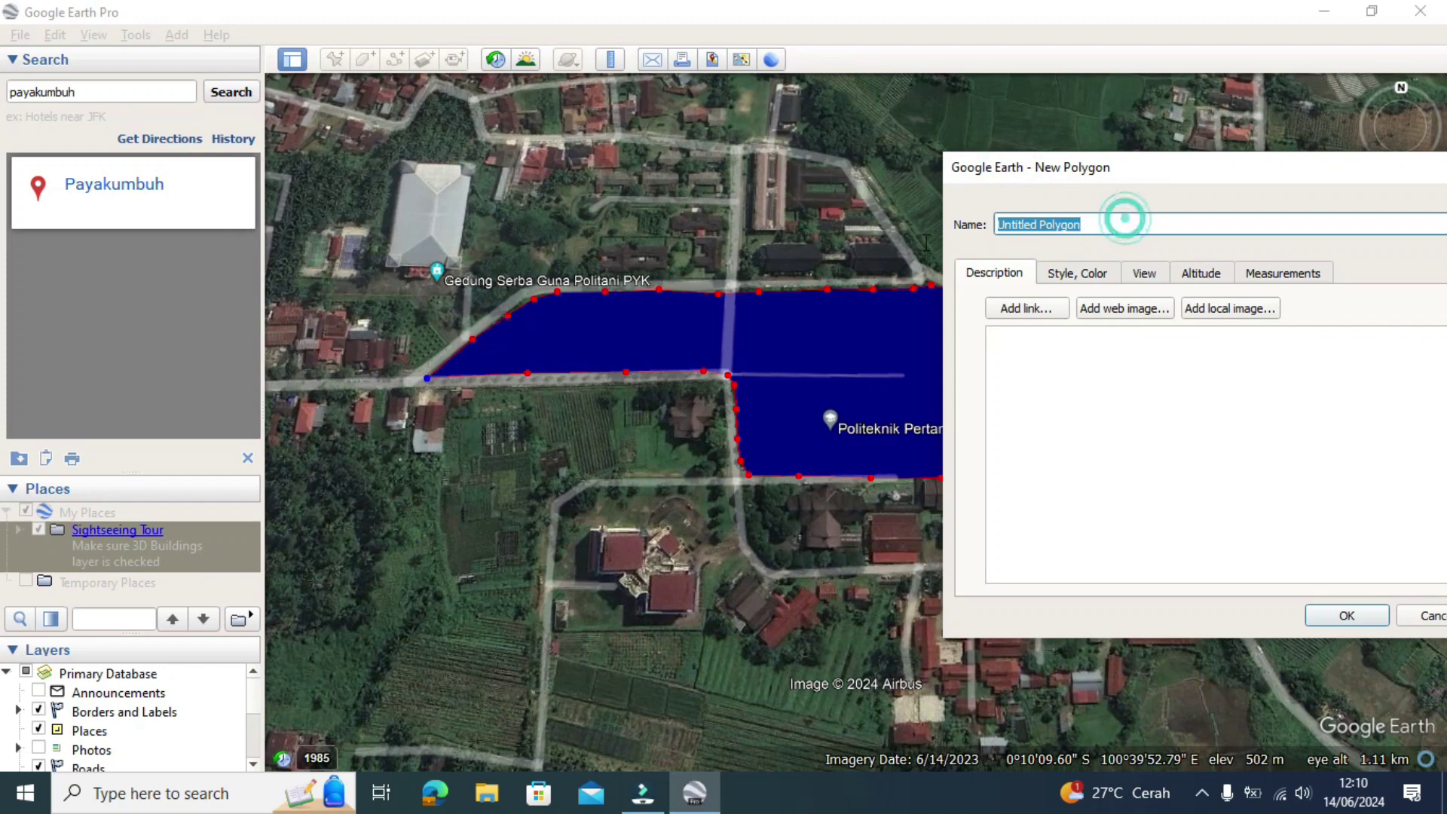
pyautogui.write('sawah1')
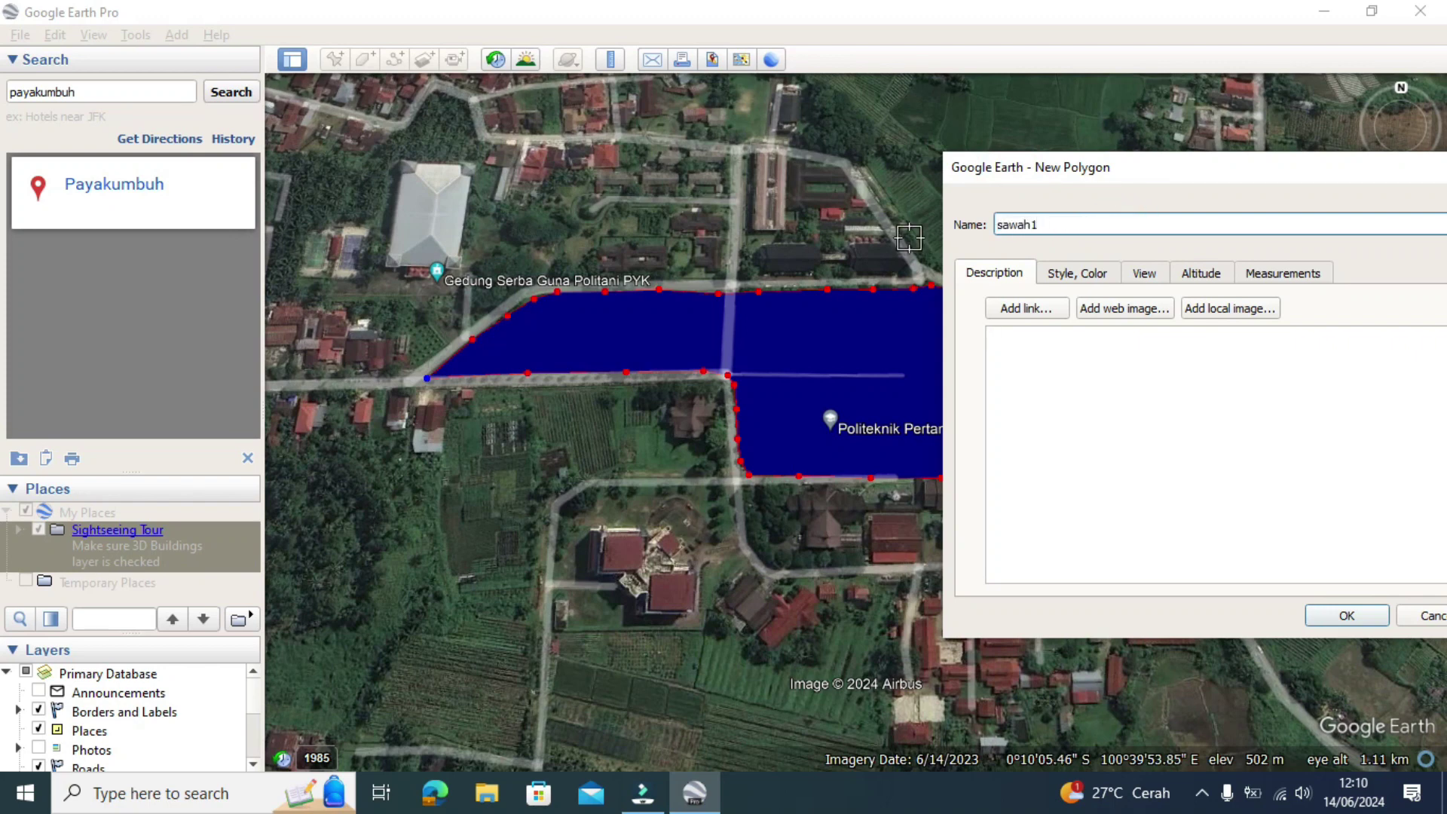
pyautogui.click(1036, 336)
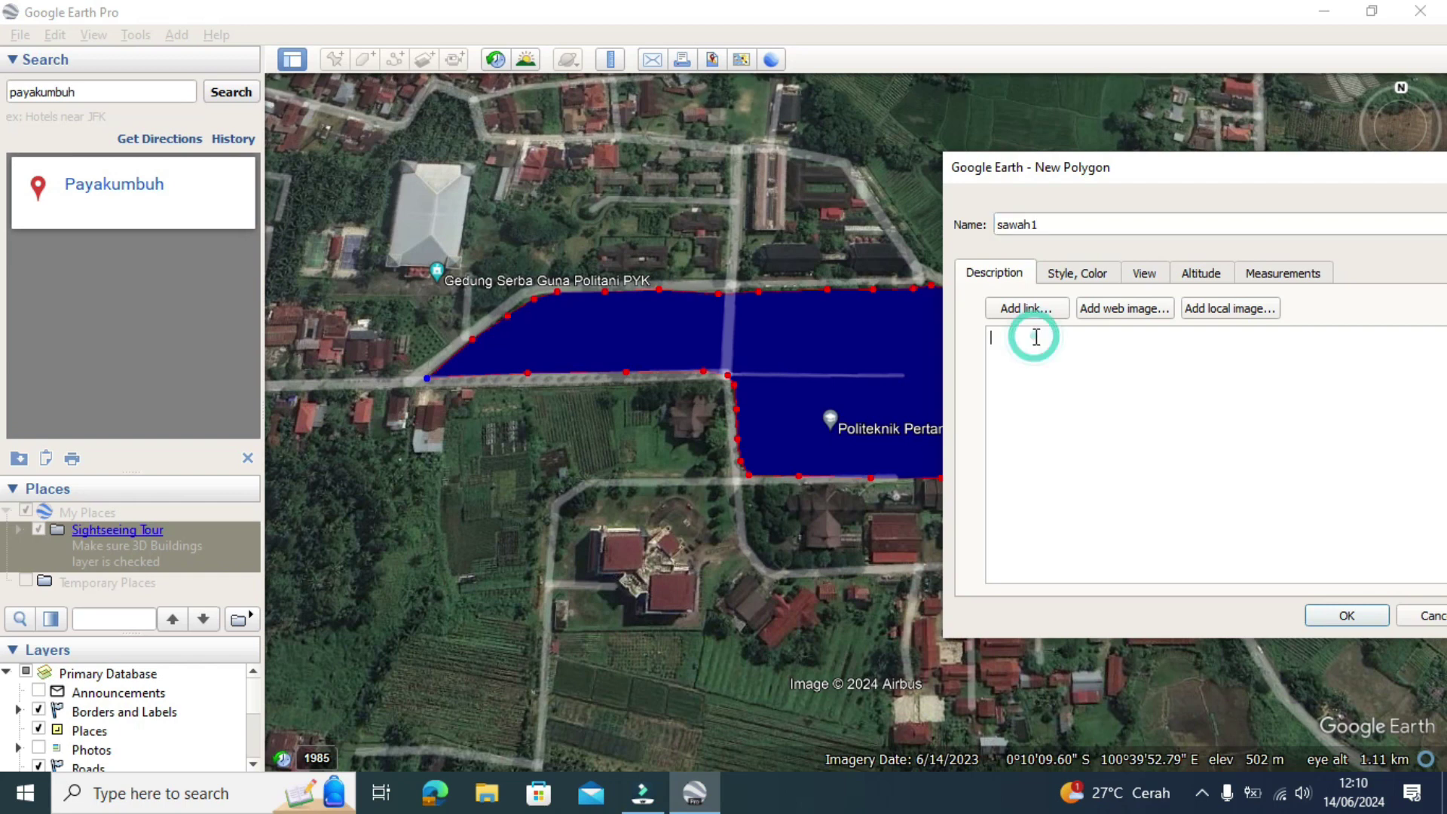
pyautogui.write('persawahan sekitar politani')
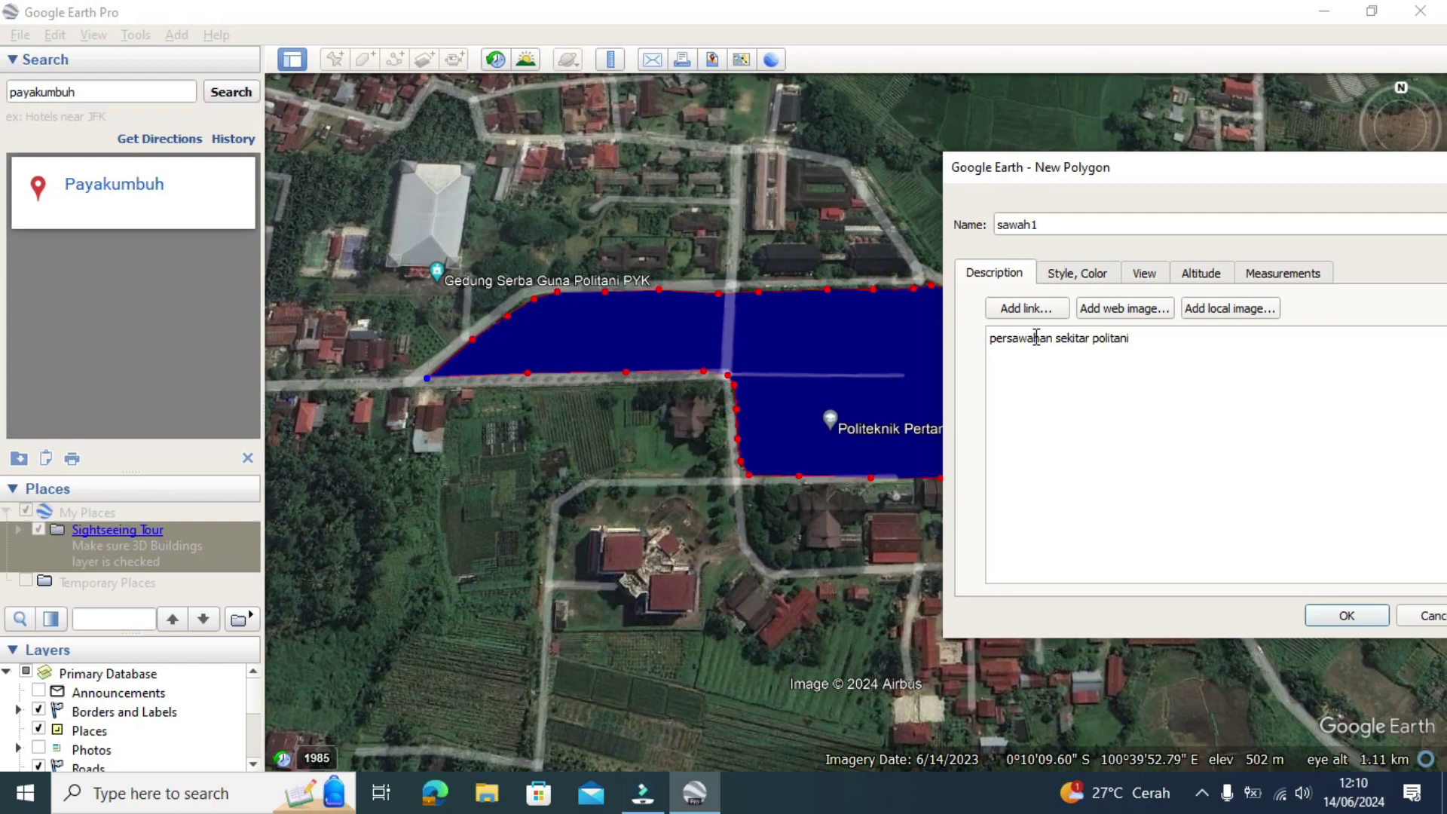
# Set the polygon's line color to white.
pyautogui.moveTo(1240, 187); pyautogui.dragTo(997, 138)
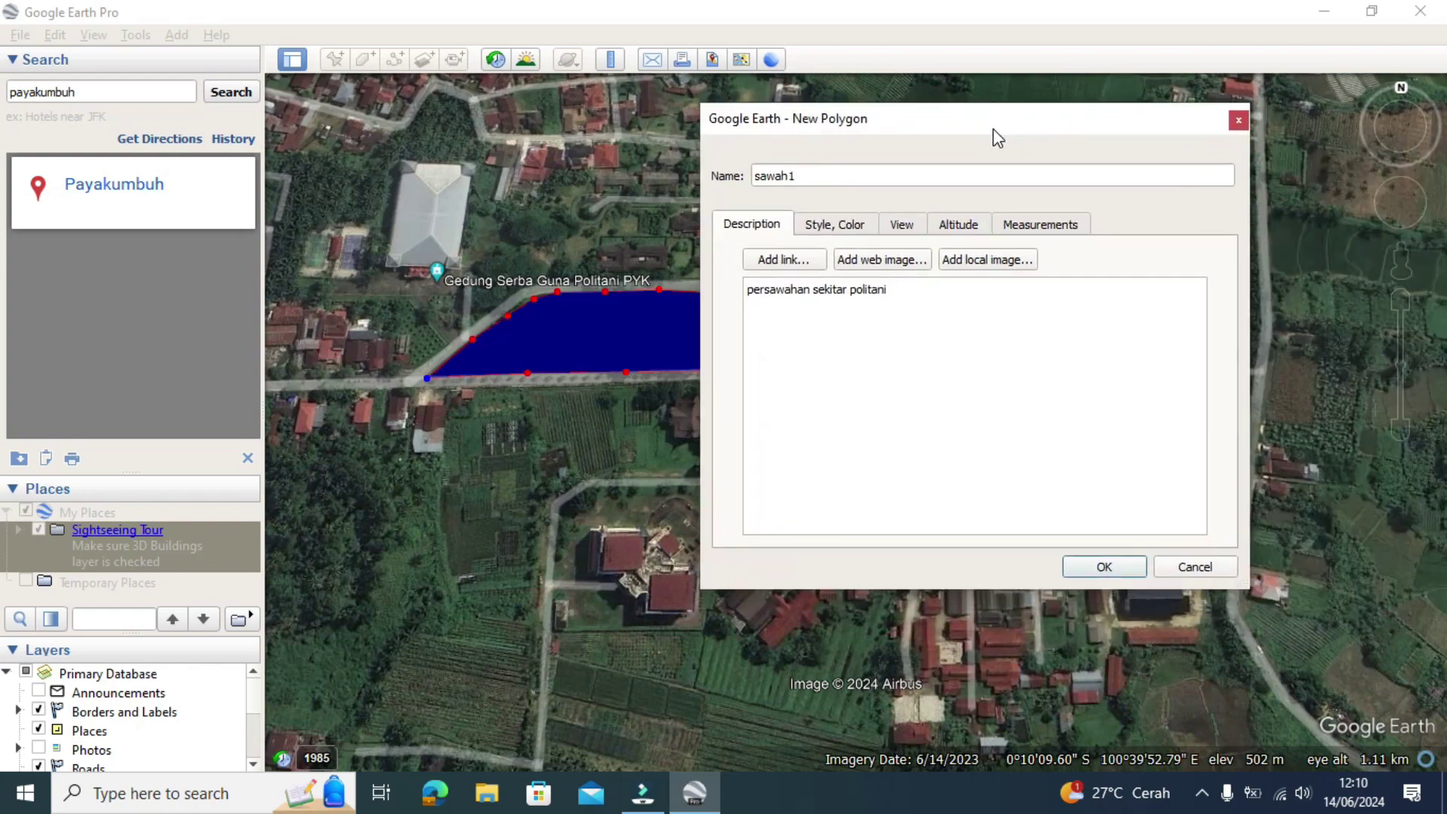
pyautogui.click(853, 230)
pyautogui.moveTo(905, 135); pyautogui.dragTo(1073, 92)
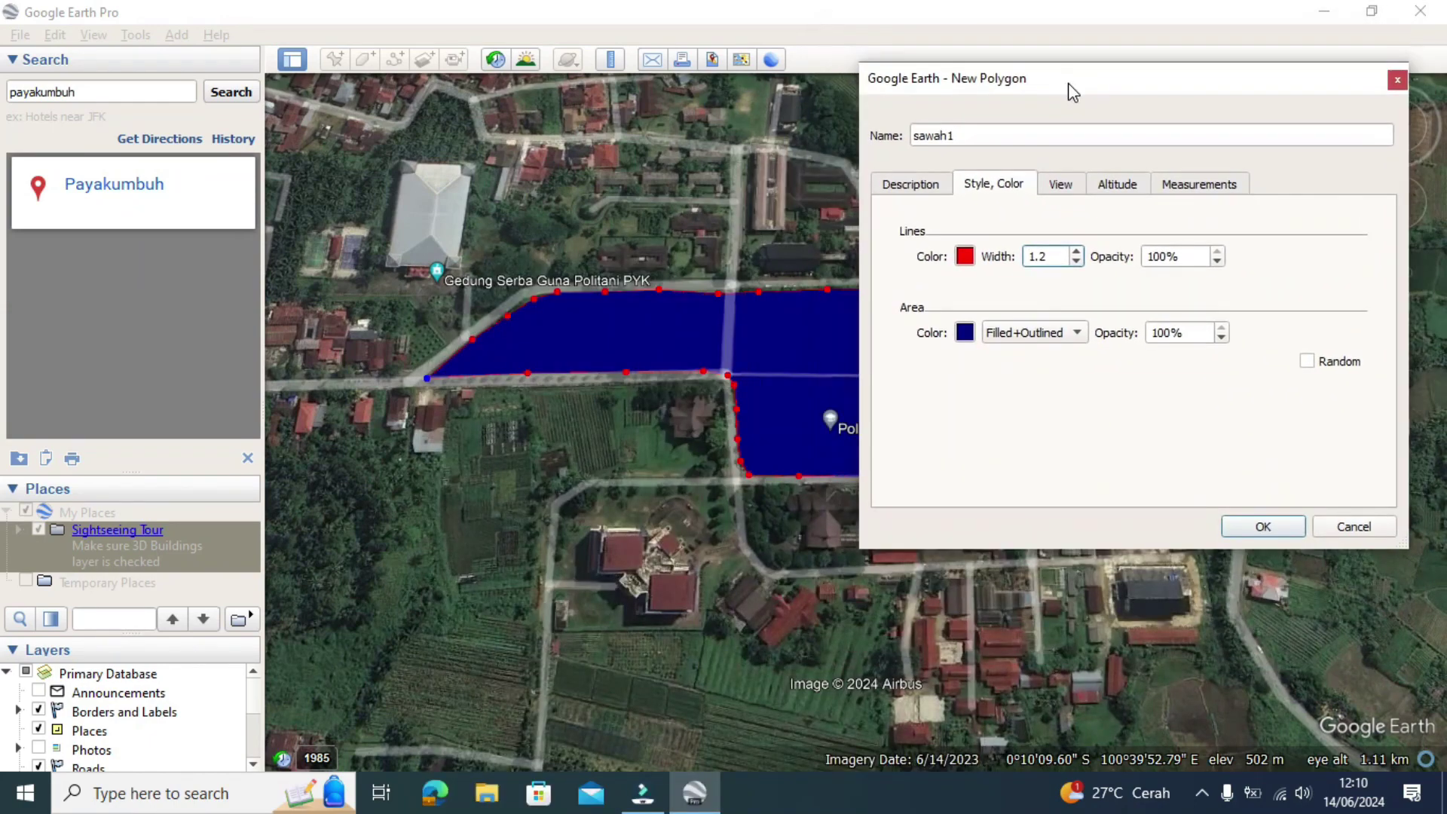
pyautogui.click(965, 256)
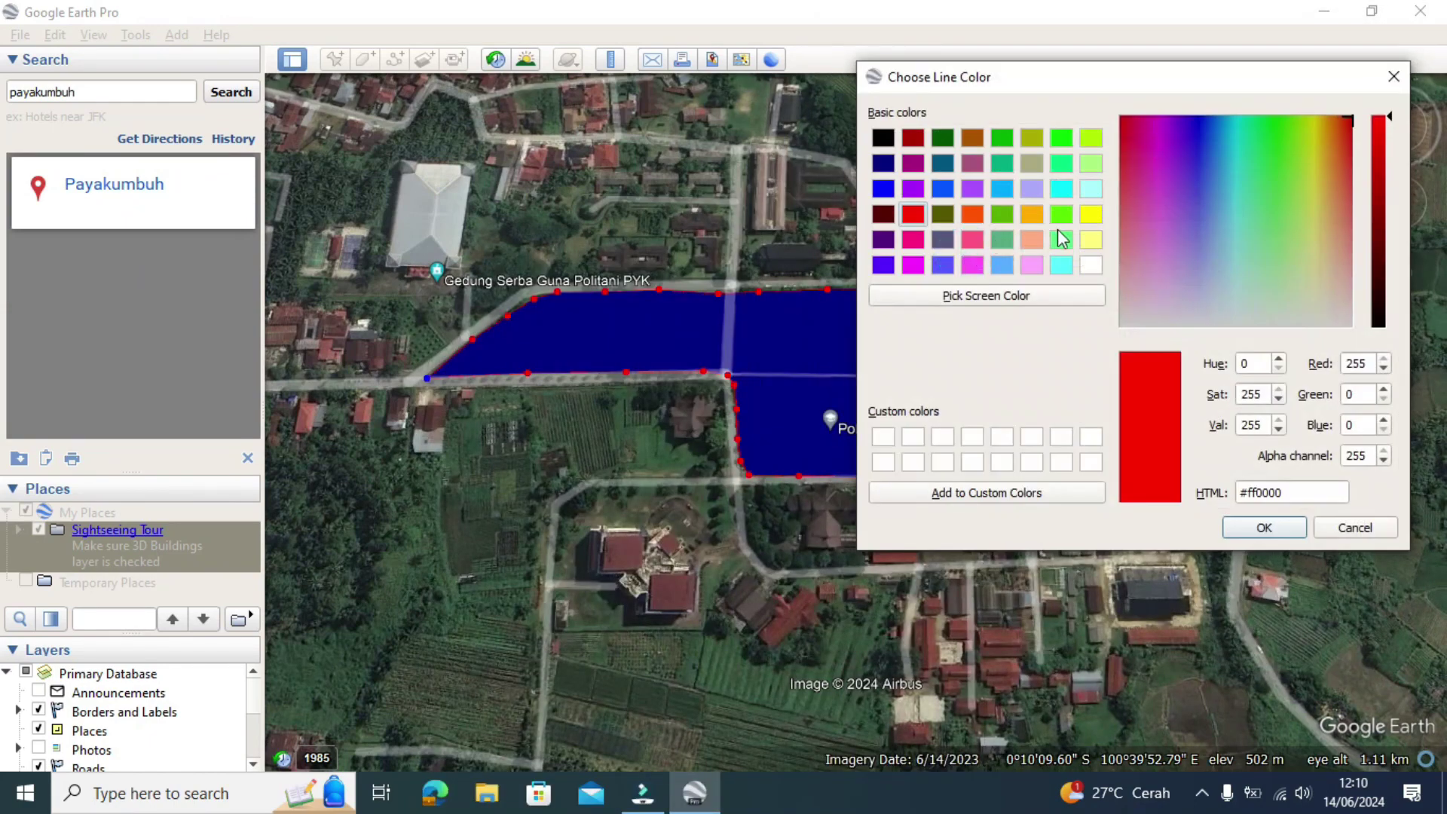
pyautogui.click(1090, 267)
pyautogui.click(1264, 527)
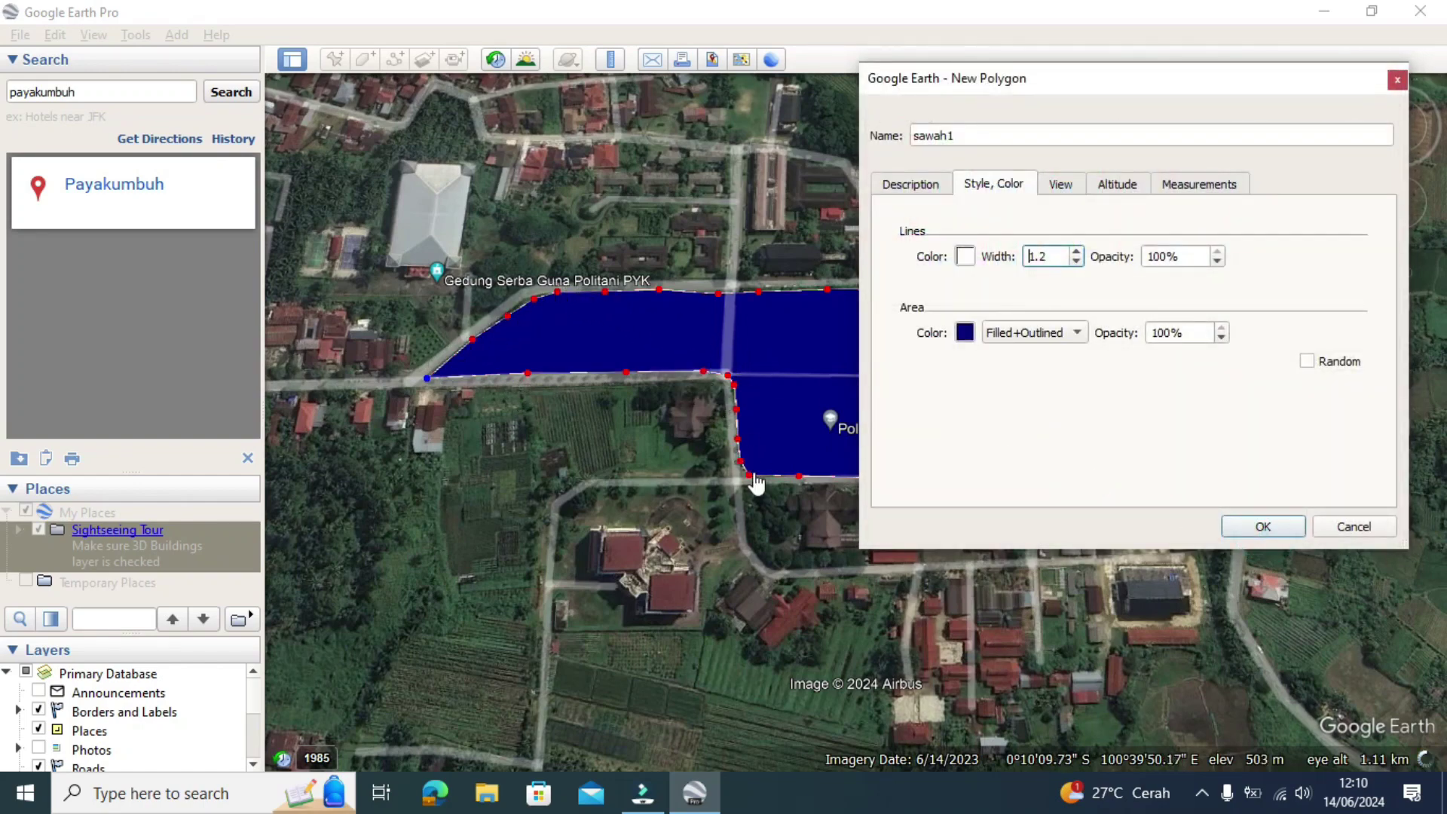
# Set the polygon's area fill color to green.
pyautogui.click(966, 333)
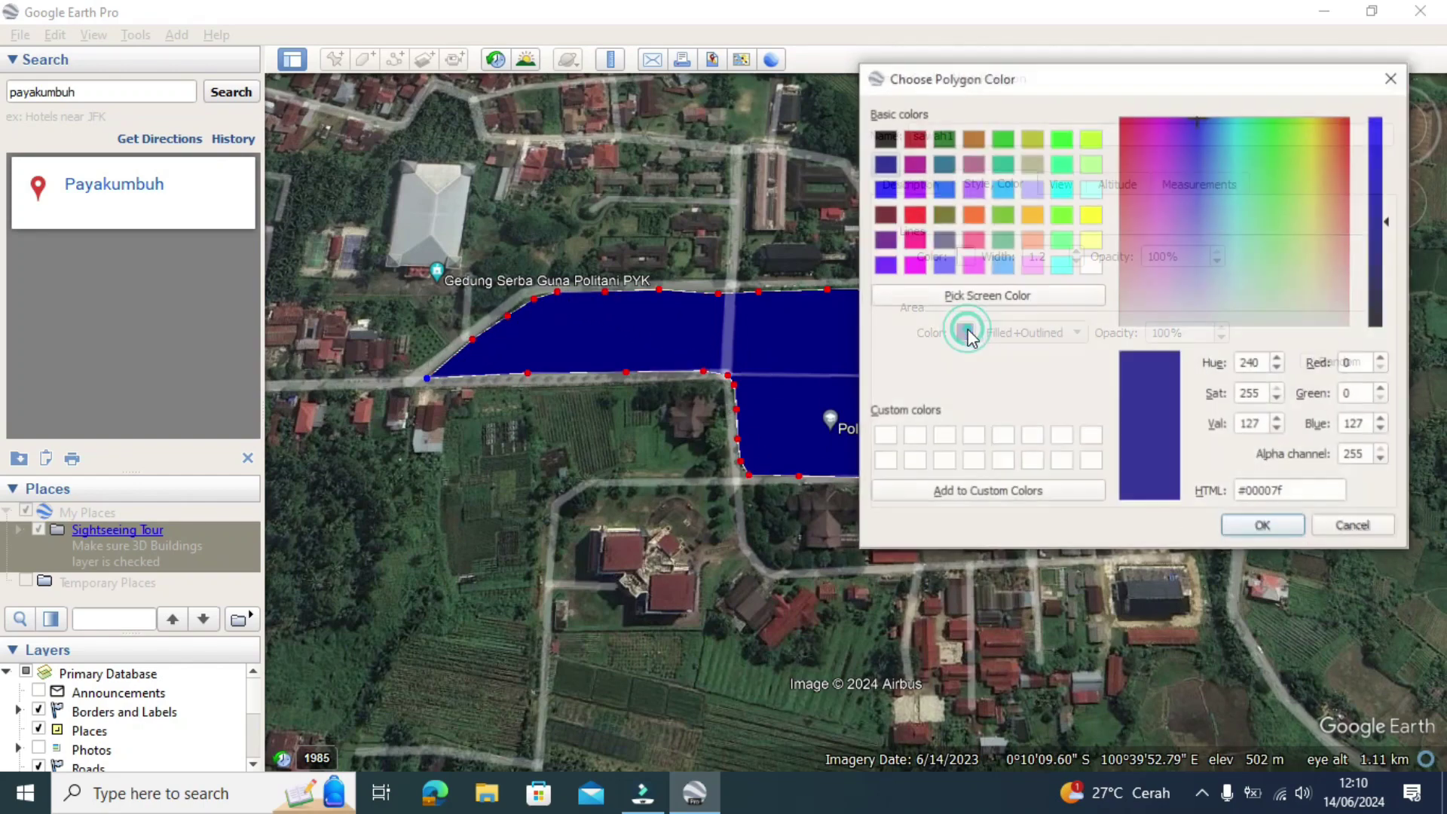
pyautogui.click(1002, 140)
pyautogui.click(1263, 527)
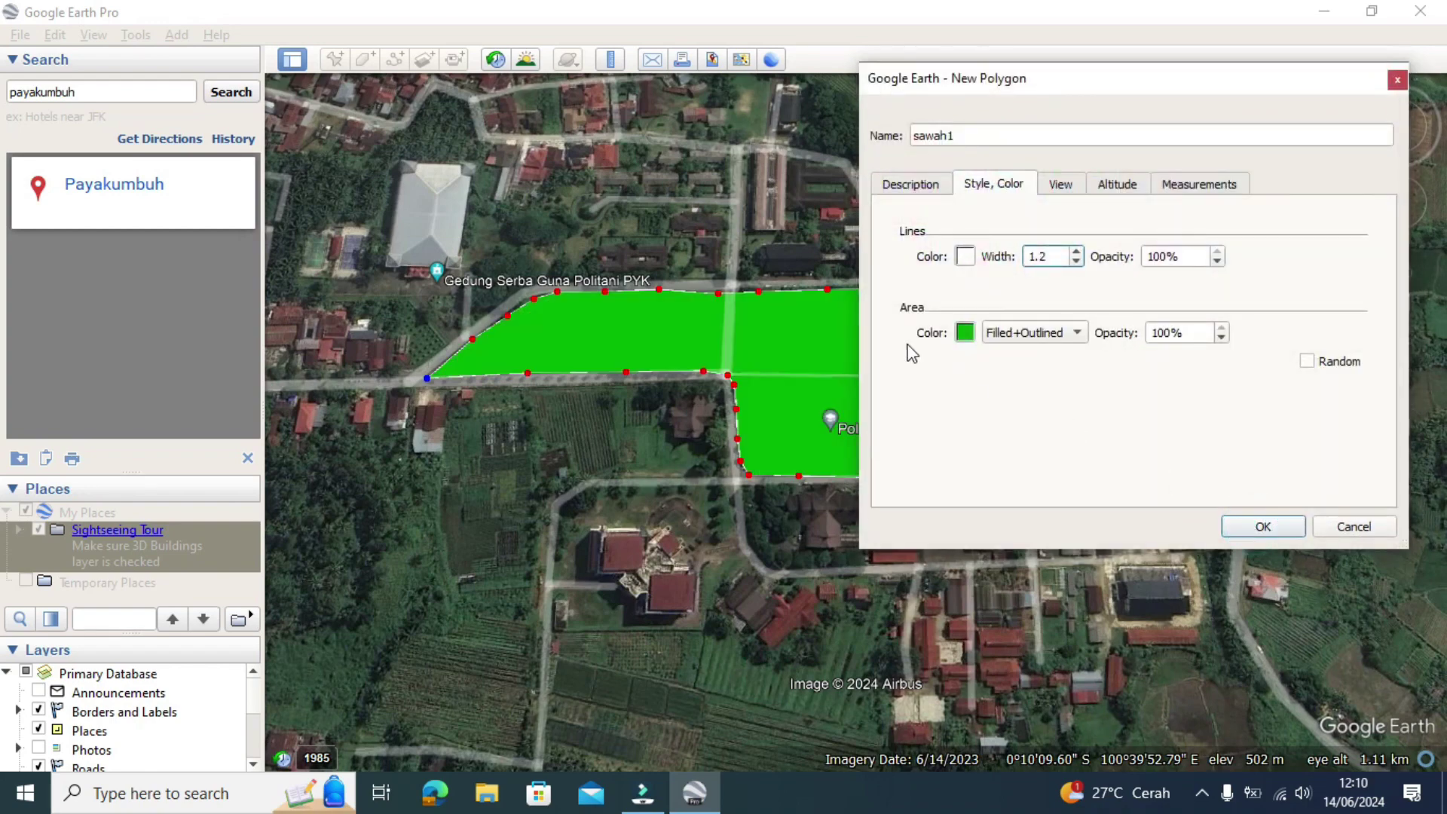
pyautogui.click(1218, 261)
pyautogui.click(1218, 261)
pyautogui.click(1218, 261)
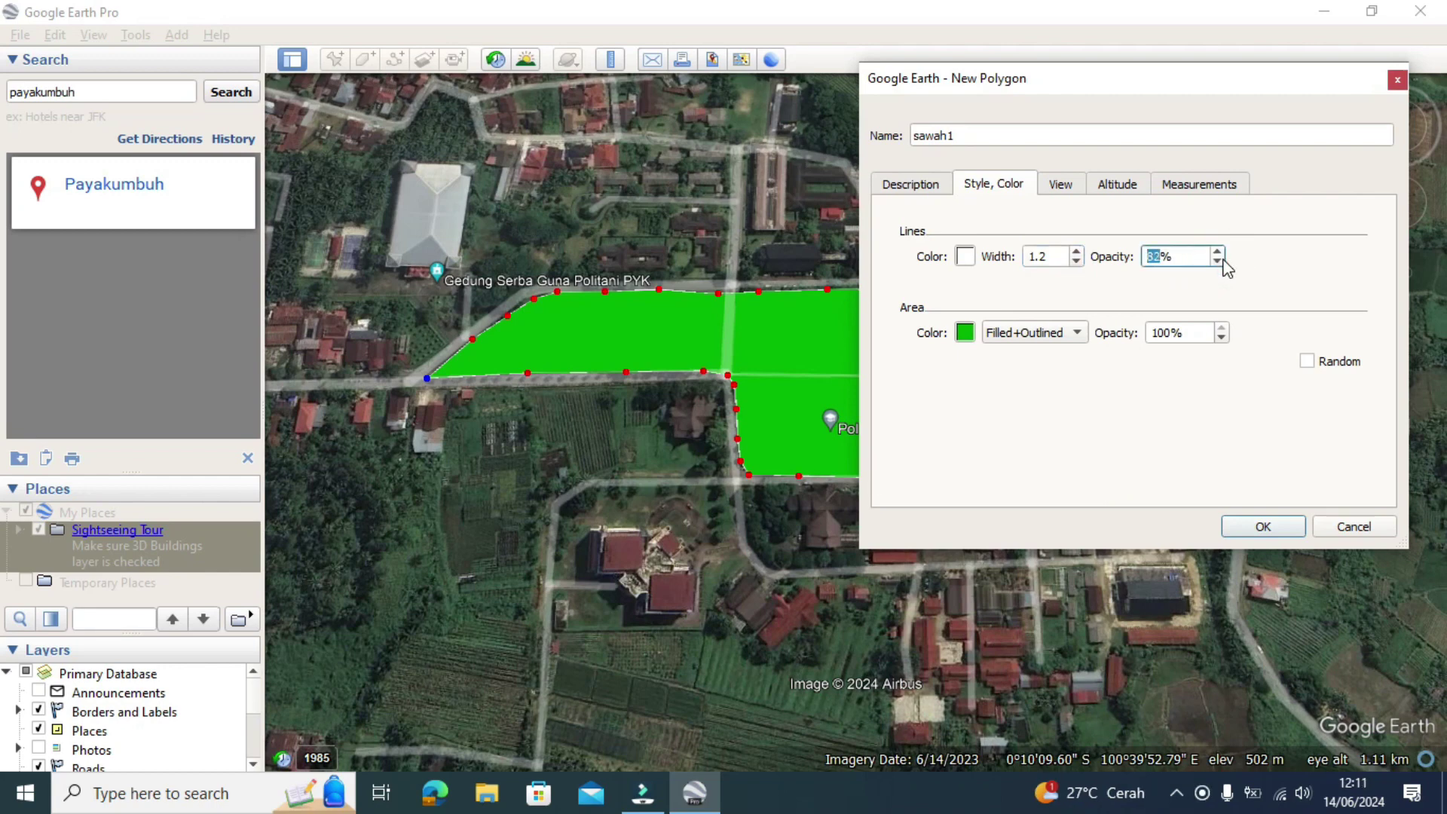
pyautogui.click(1223, 254)
pyautogui.click(1218, 253)
# Set the polygon's line width to 1.9 and its area opacity to 50%.
pyautogui.click(1076, 251)
pyautogui.click(1076, 252)
pyautogui.click(1076, 252)
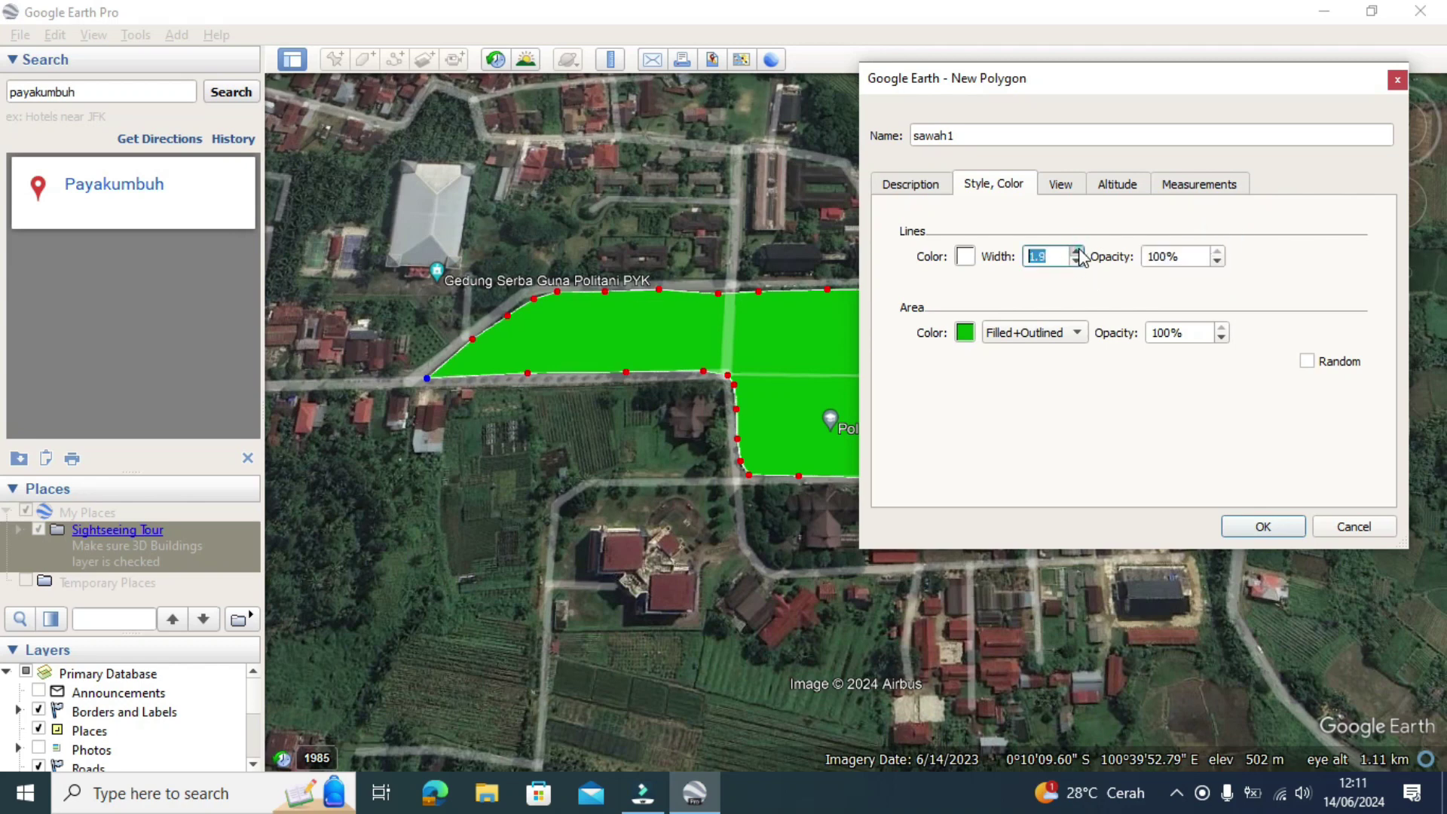
pyautogui.click(1076, 252)
pyautogui.click(1196, 332)
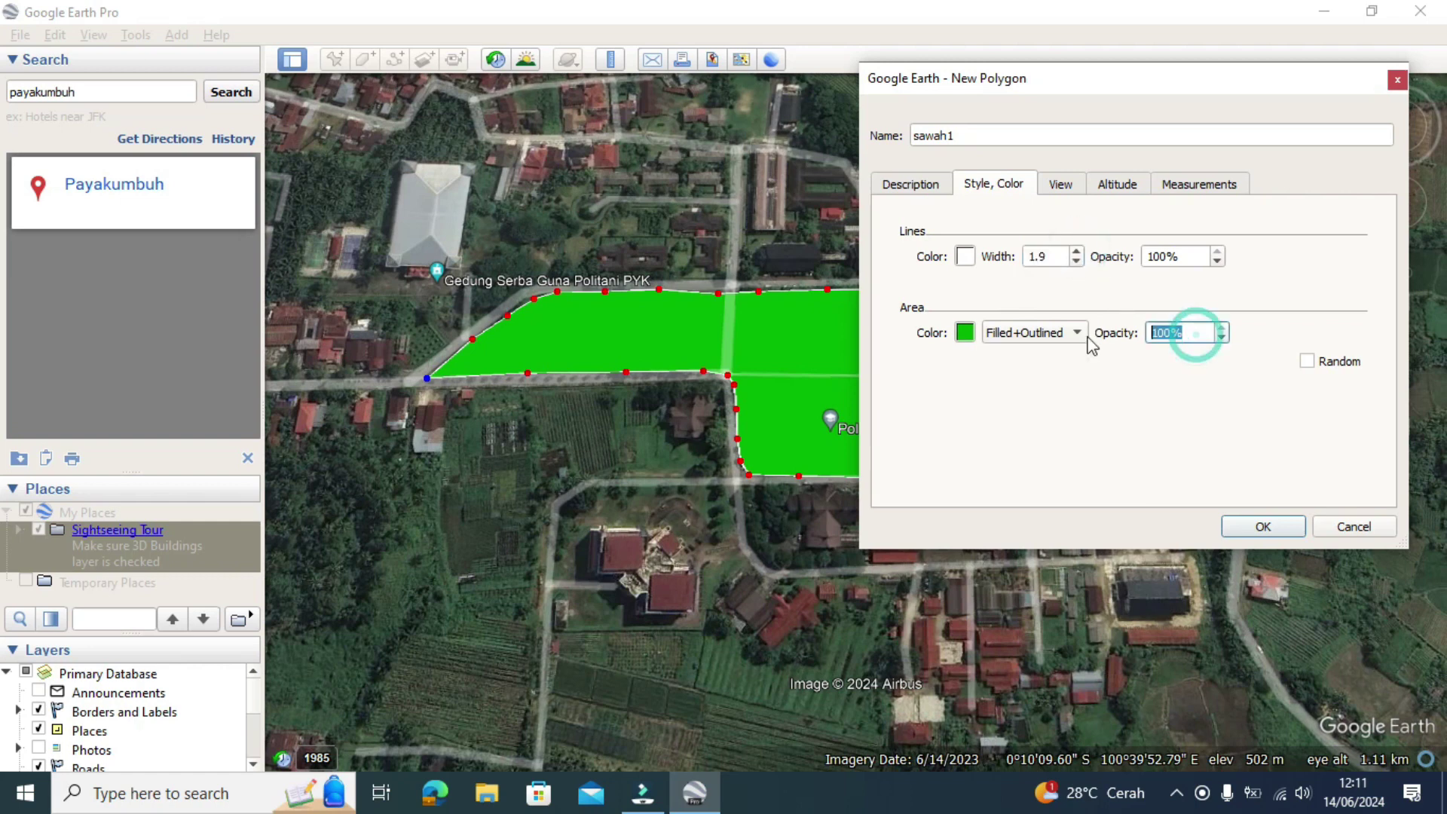
pyautogui.write('50')
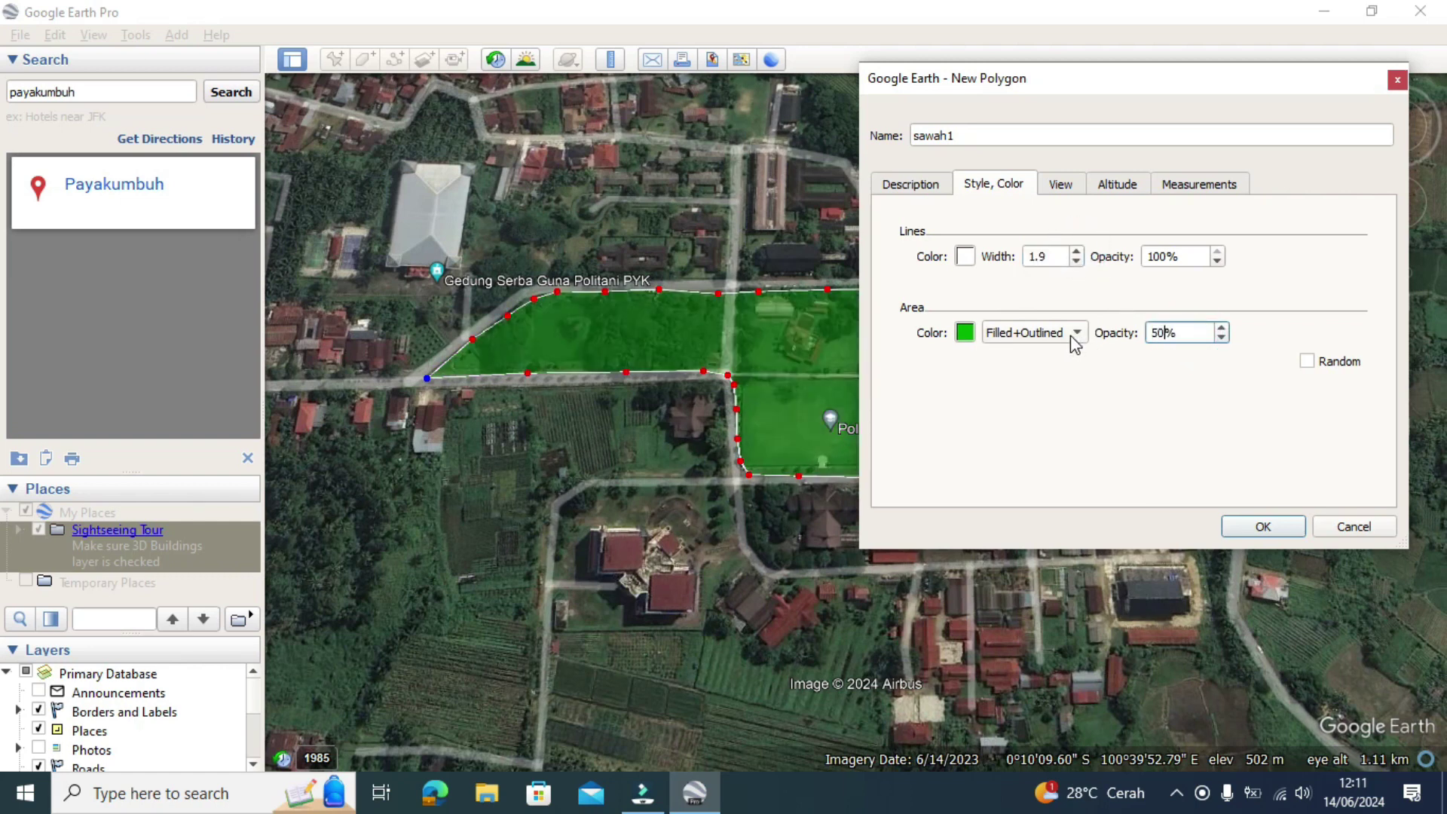
# Review the polygon's view settings, including the date/time choices, and its altitude settings.
pyautogui.click(1067, 188)
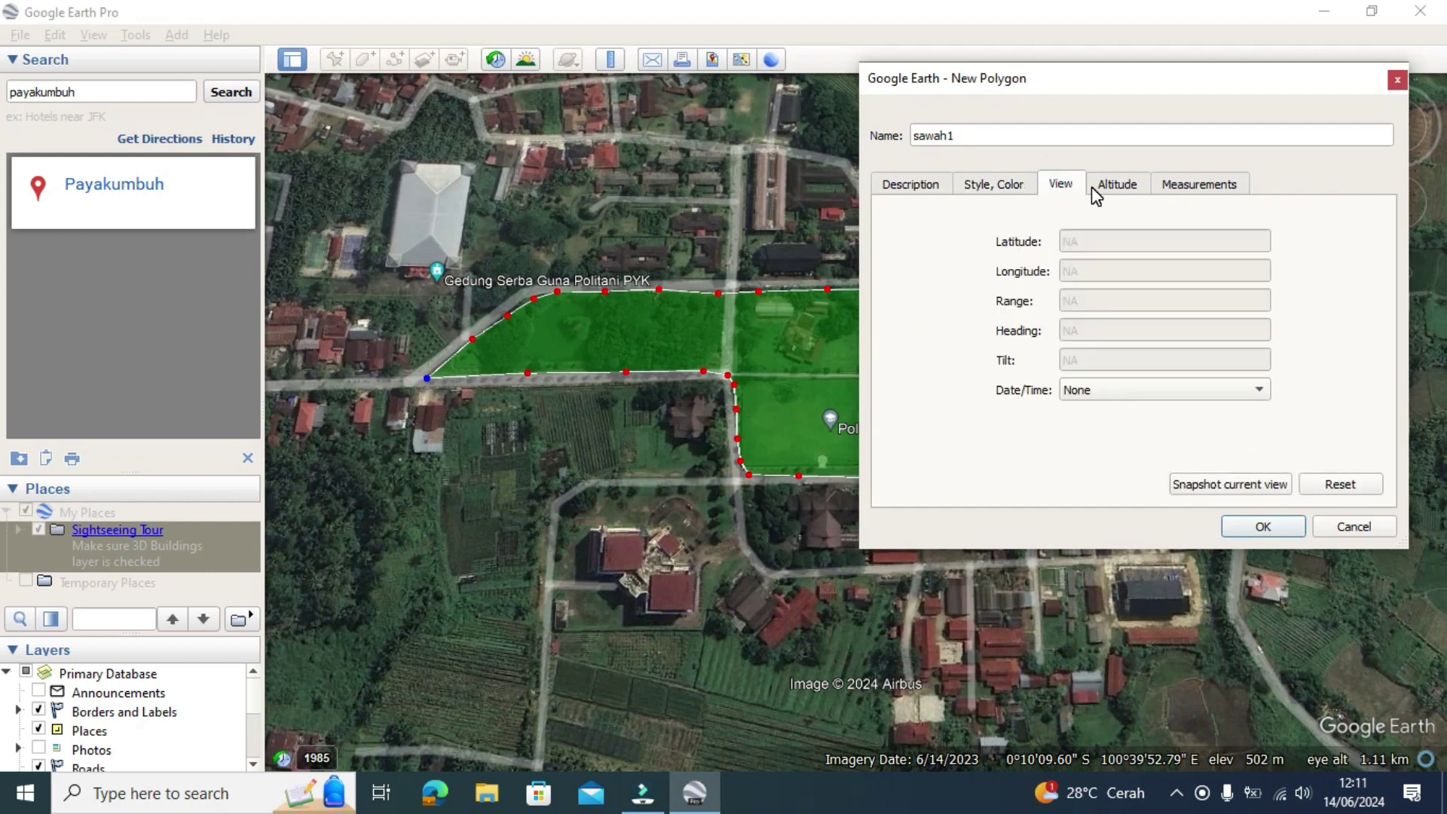
pyautogui.click(1205, 389)
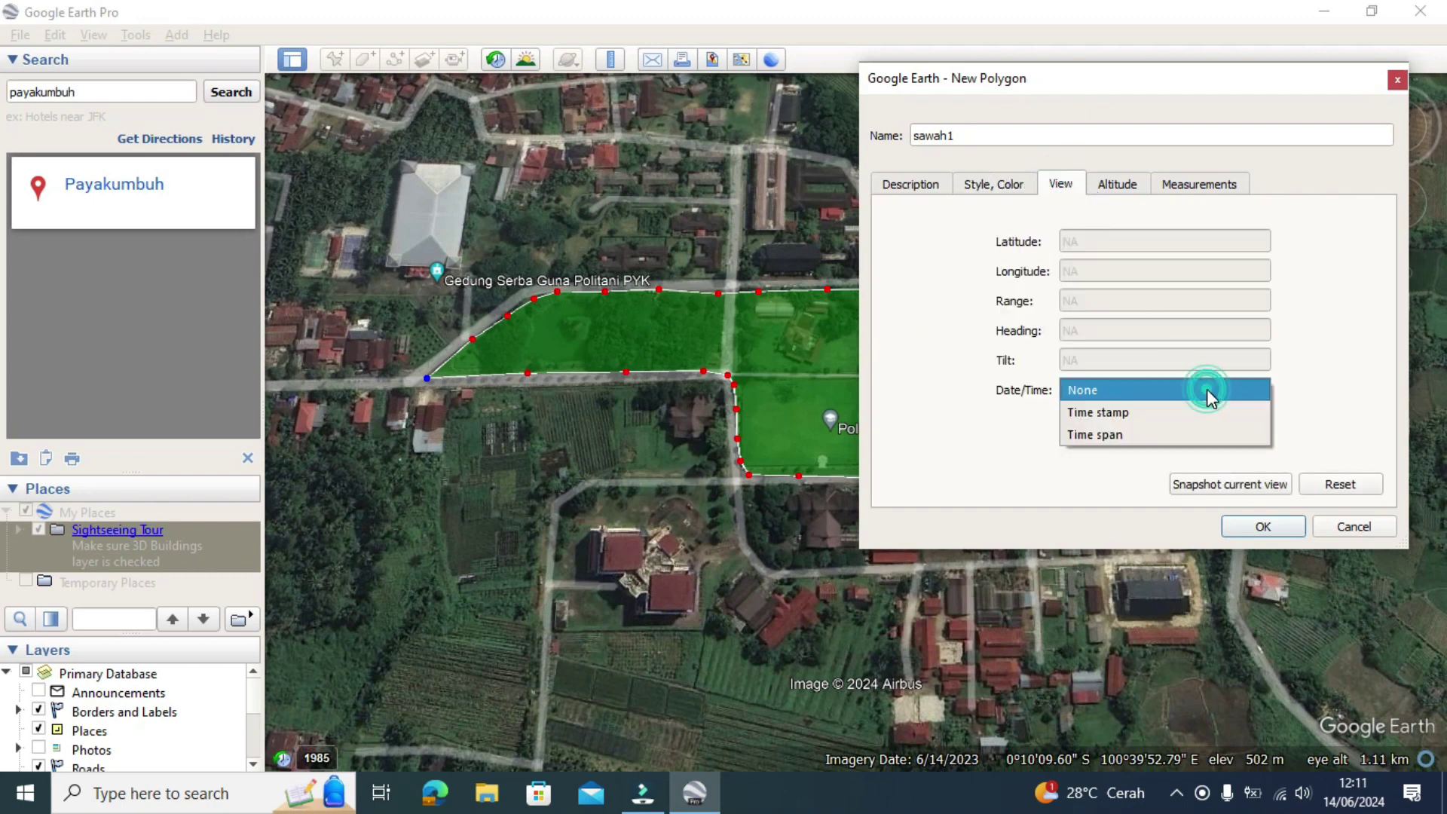
pyautogui.click(1204, 412)
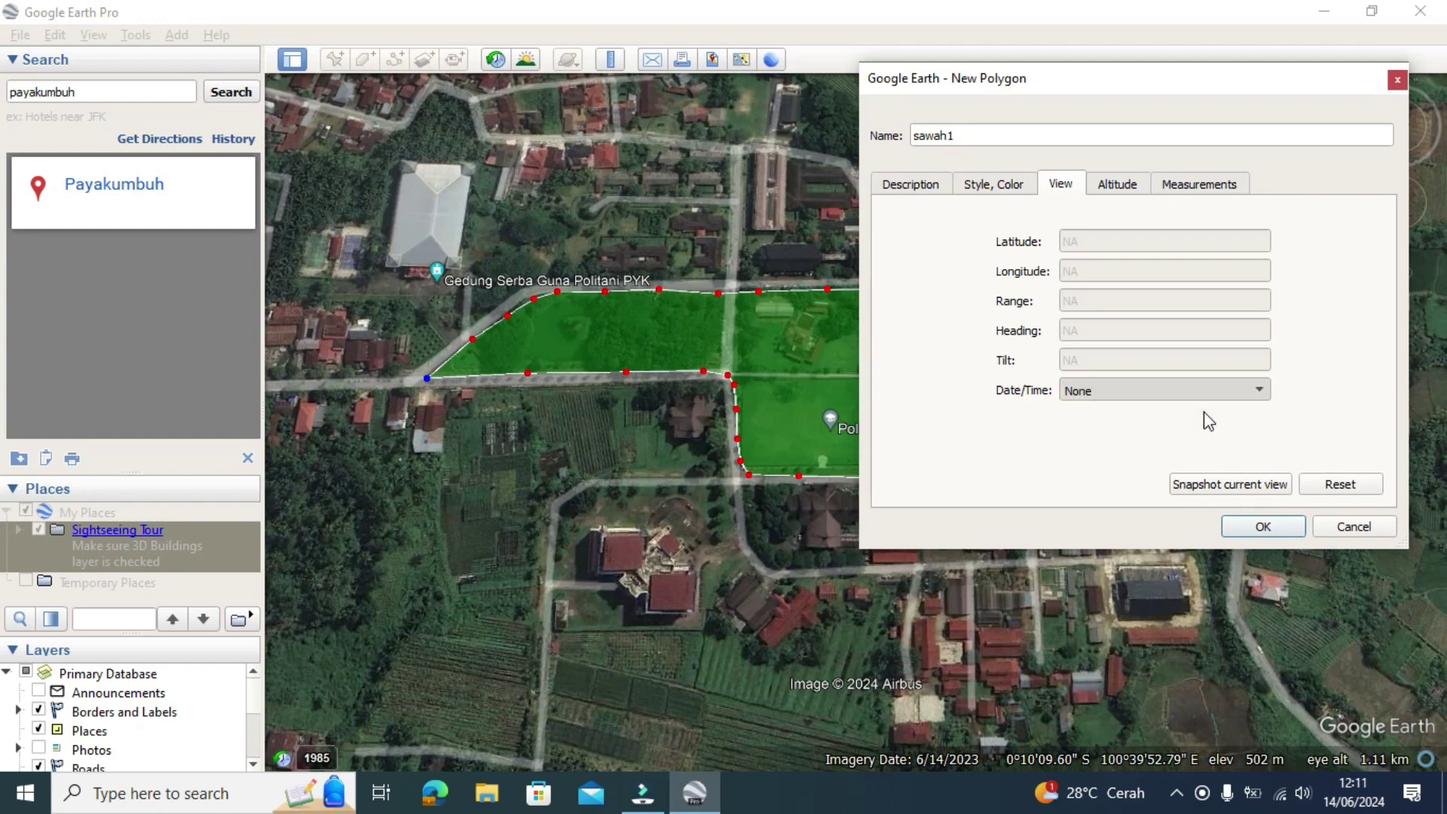
pyautogui.click(1210, 388)
pyautogui.click(1159, 422)
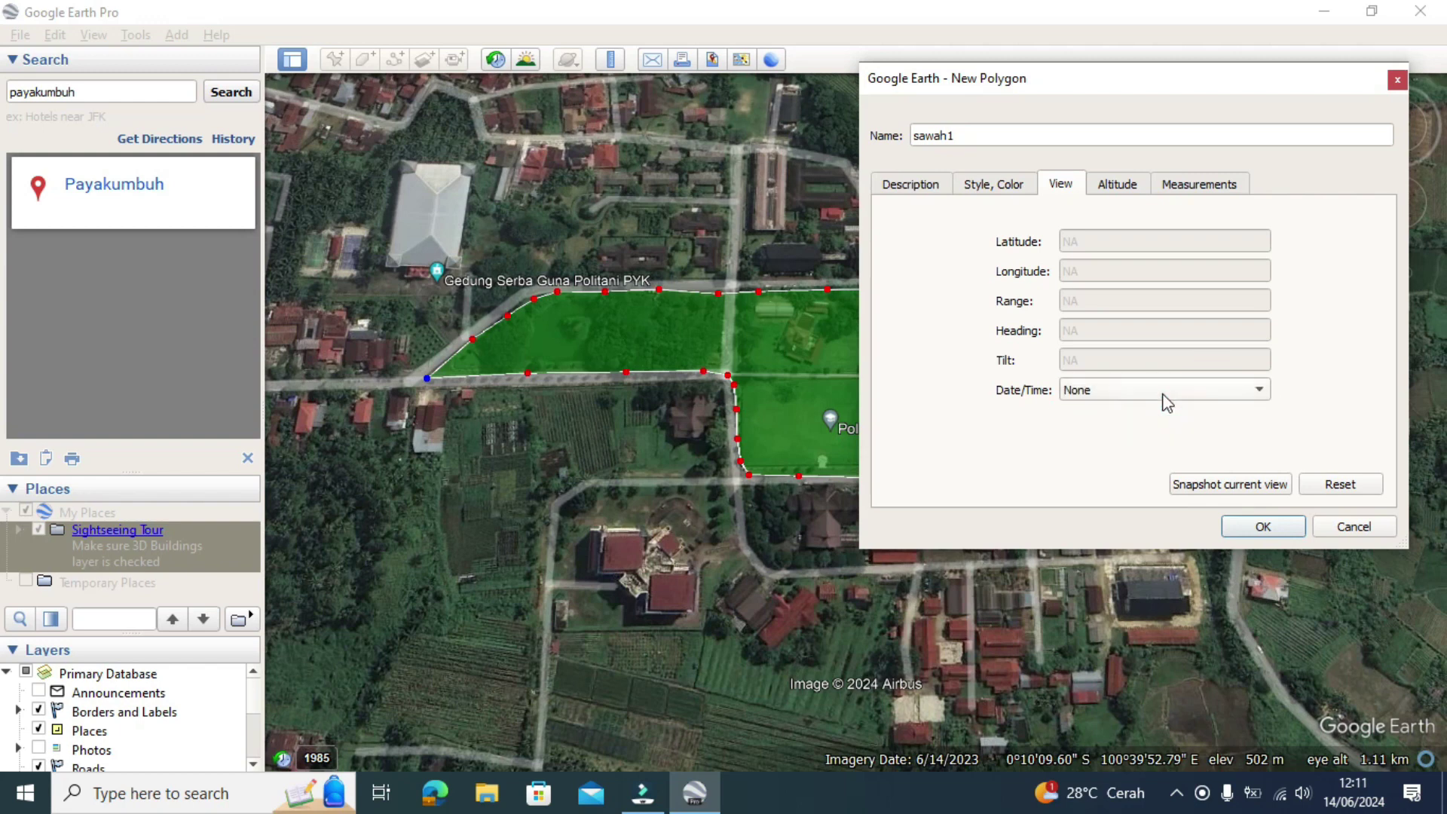
pyautogui.click(1161, 393)
pyautogui.click(1133, 398)
pyautogui.click(1116, 200)
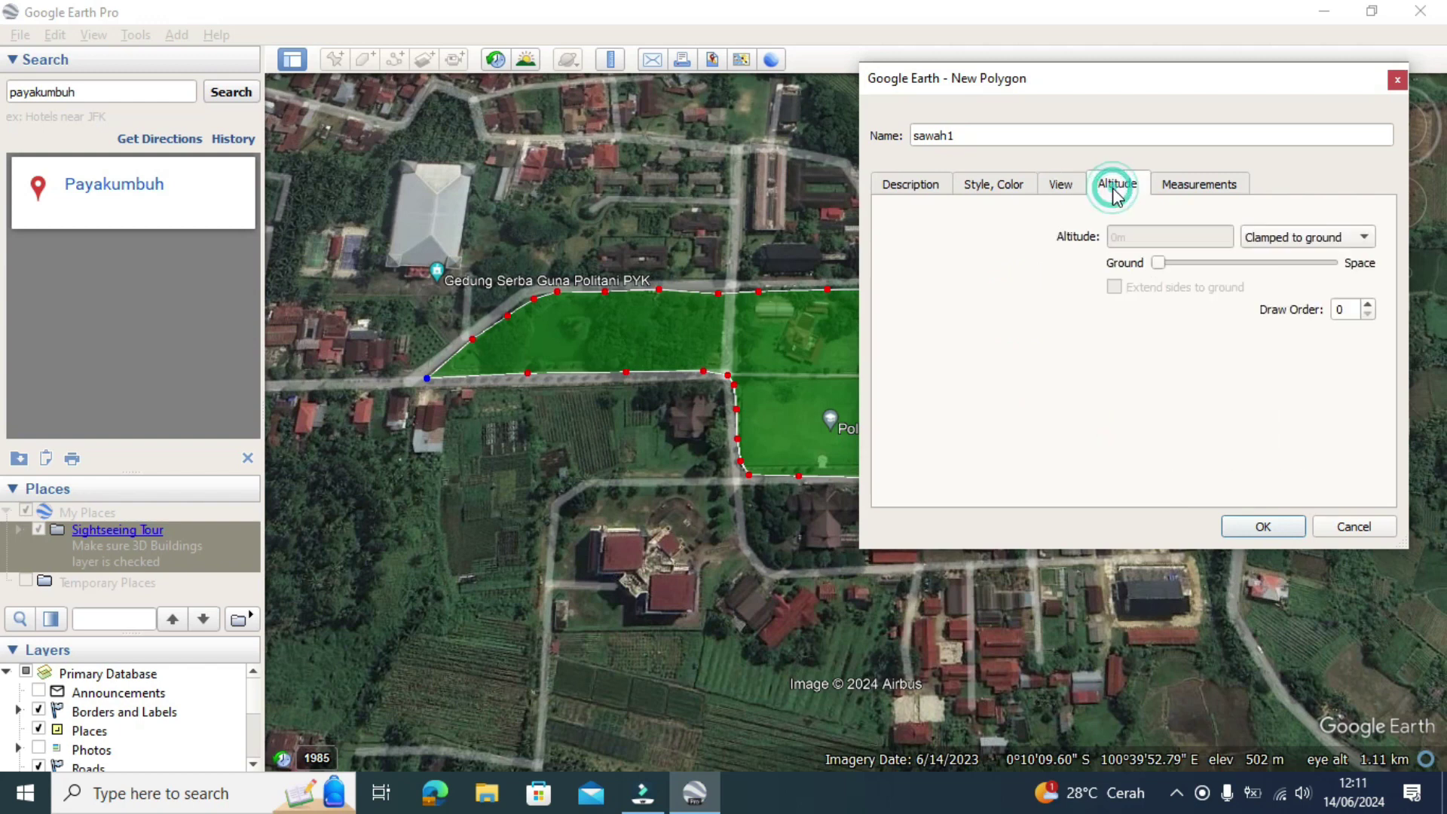
# Check the polygon's perimeter and area measurements, viewing the area in square kilometers and returning it to square meters.
pyautogui.click(1197, 190)
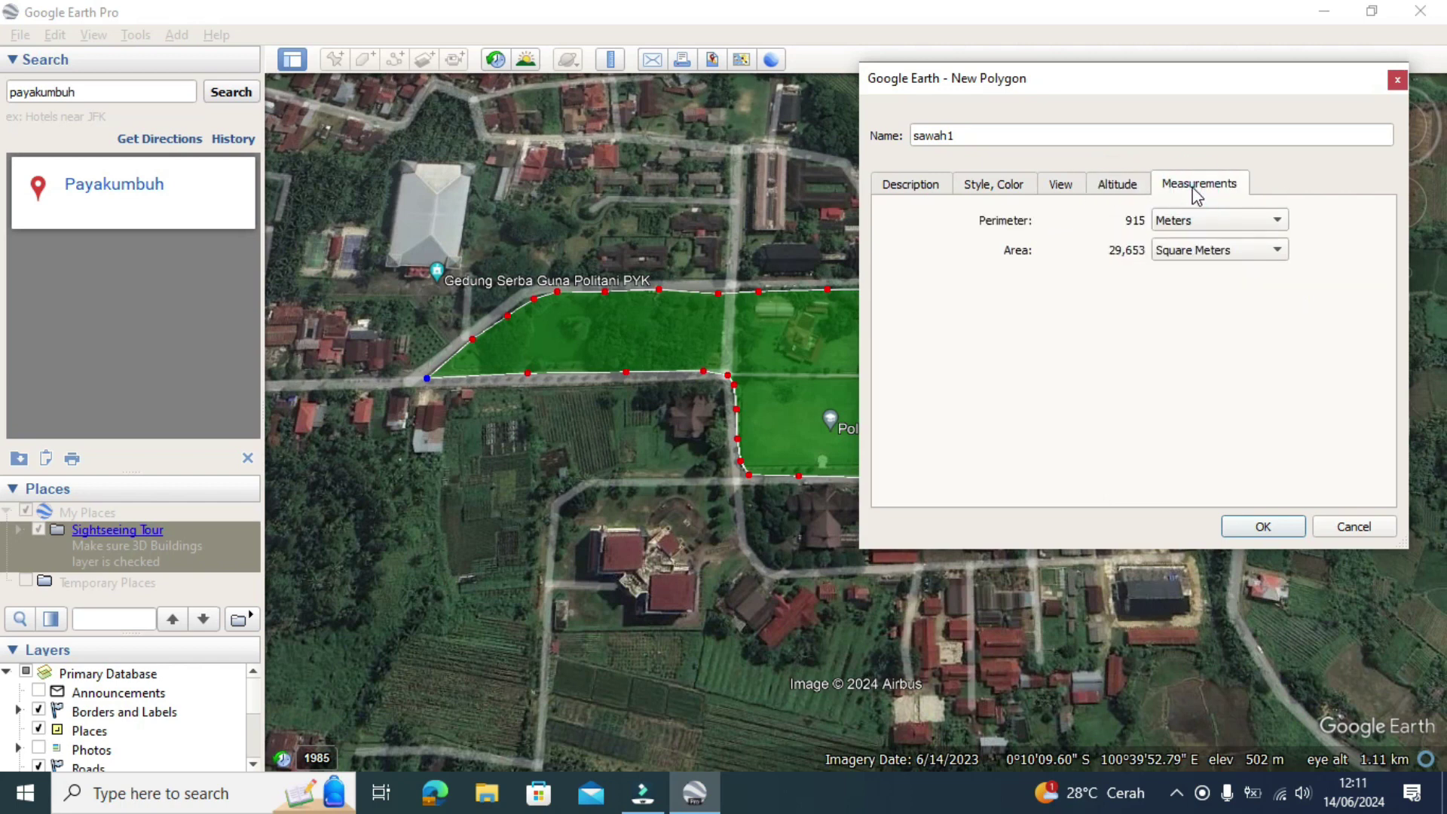
pyautogui.click(1236, 230)
pyautogui.click(1237, 221)
pyautogui.click(1240, 256)
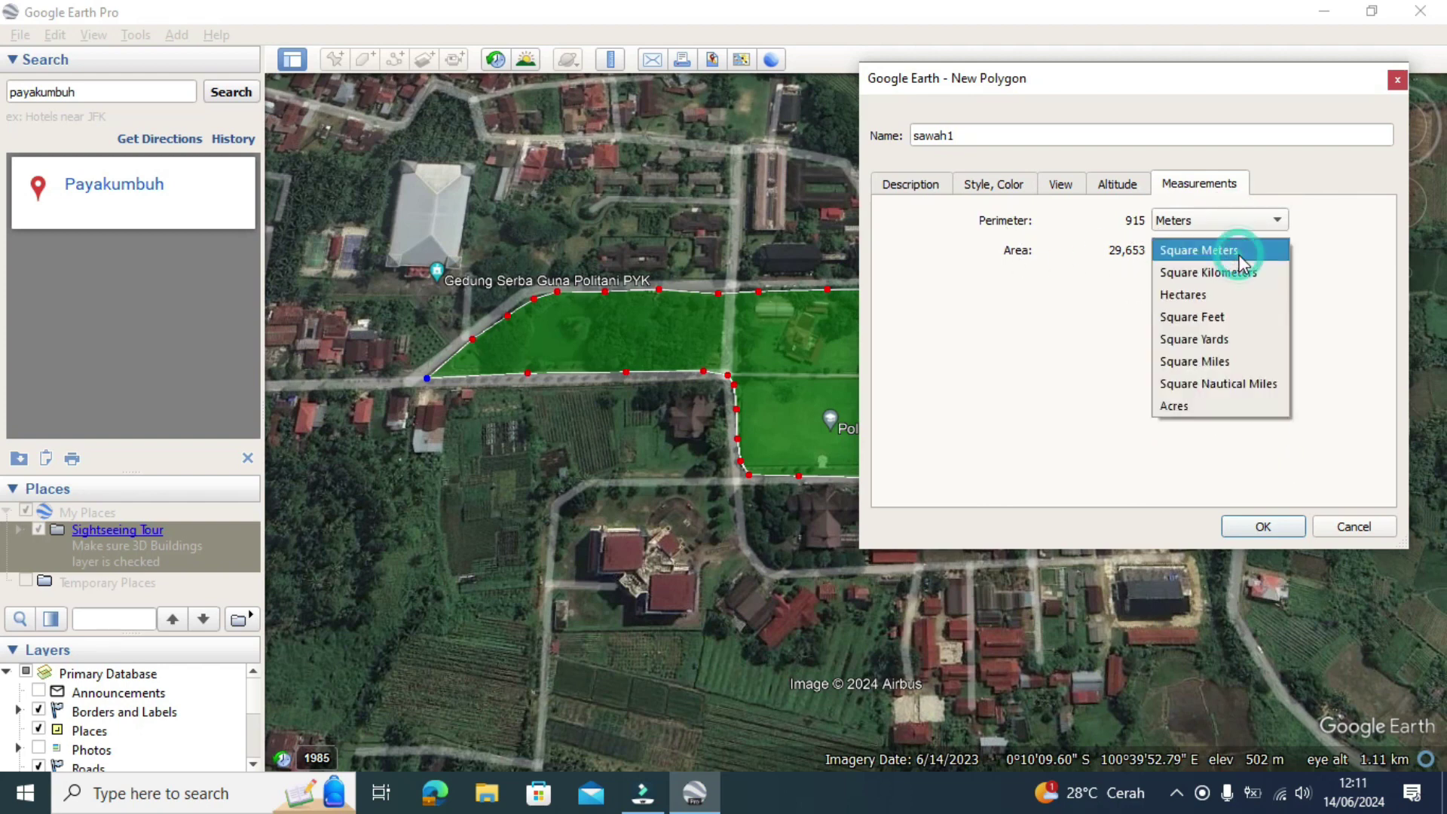
pyautogui.click(1230, 265)
pyautogui.click(1215, 253)
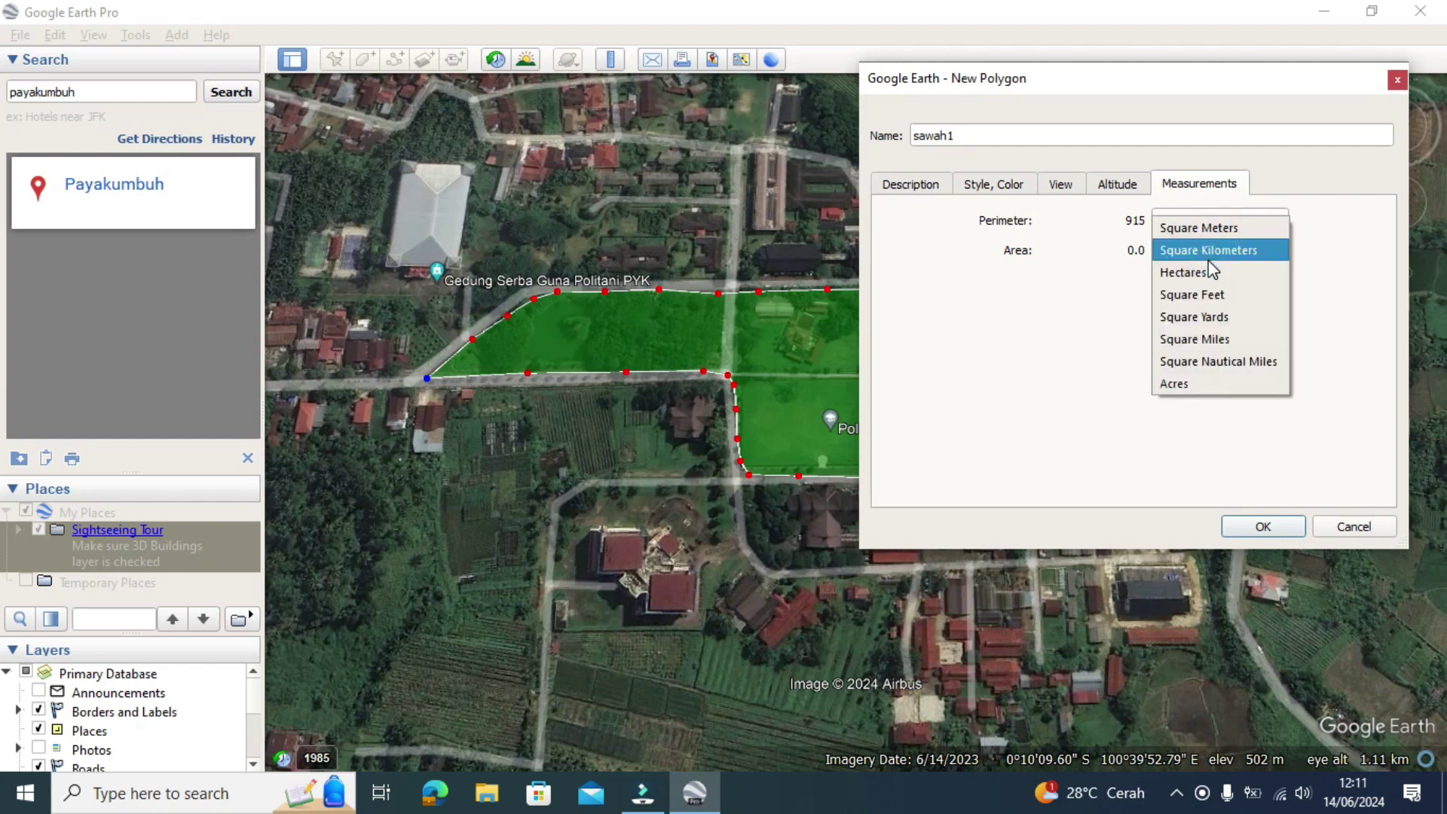
pyautogui.click(1225, 228)
# View the polygon's perimeter in kilometers, return it to meters, and finish creating the sawah1 polygon.
pyautogui.click(1230, 221)
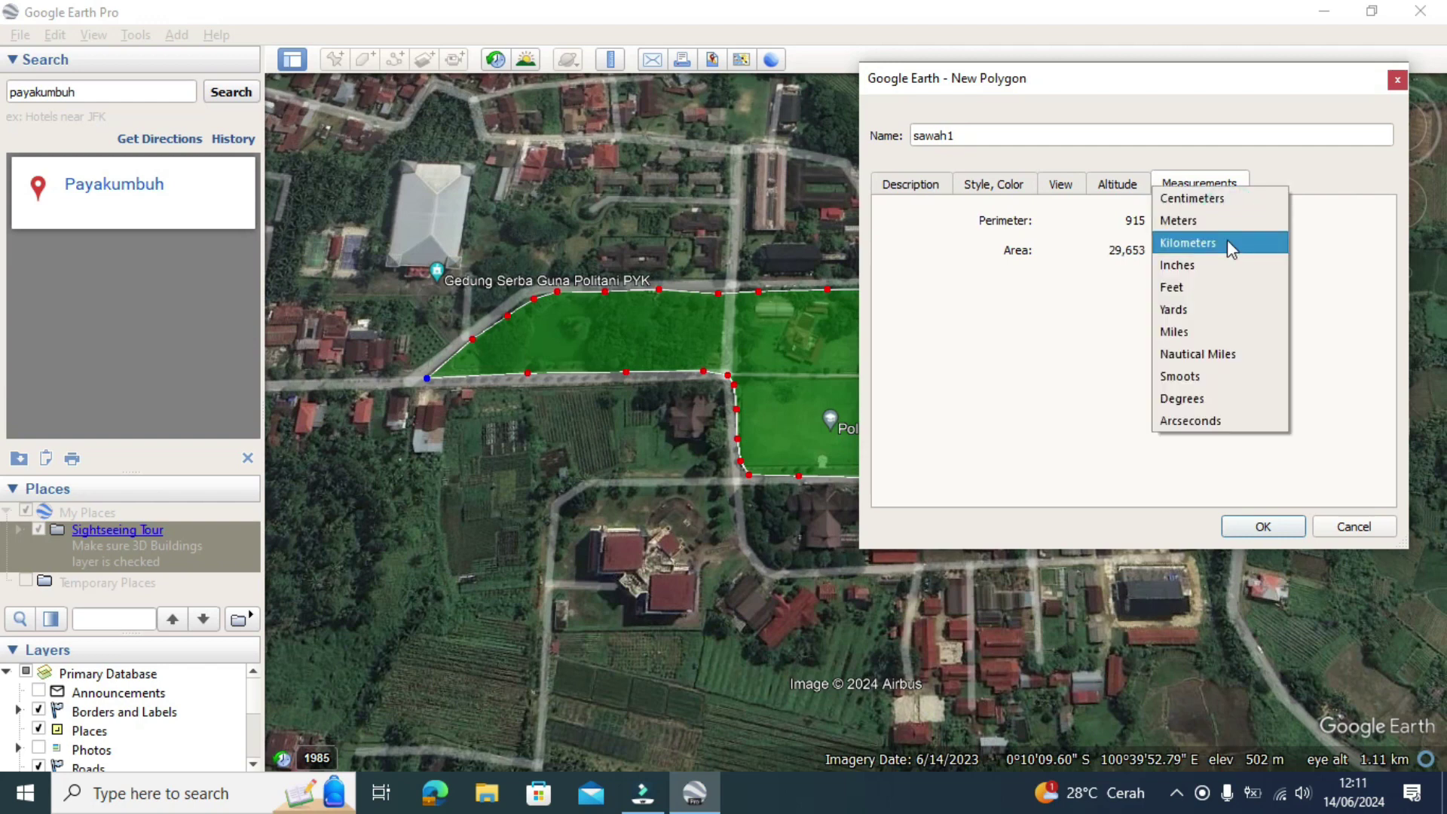
pyautogui.click(1227, 241)
pyautogui.click(1227, 220)
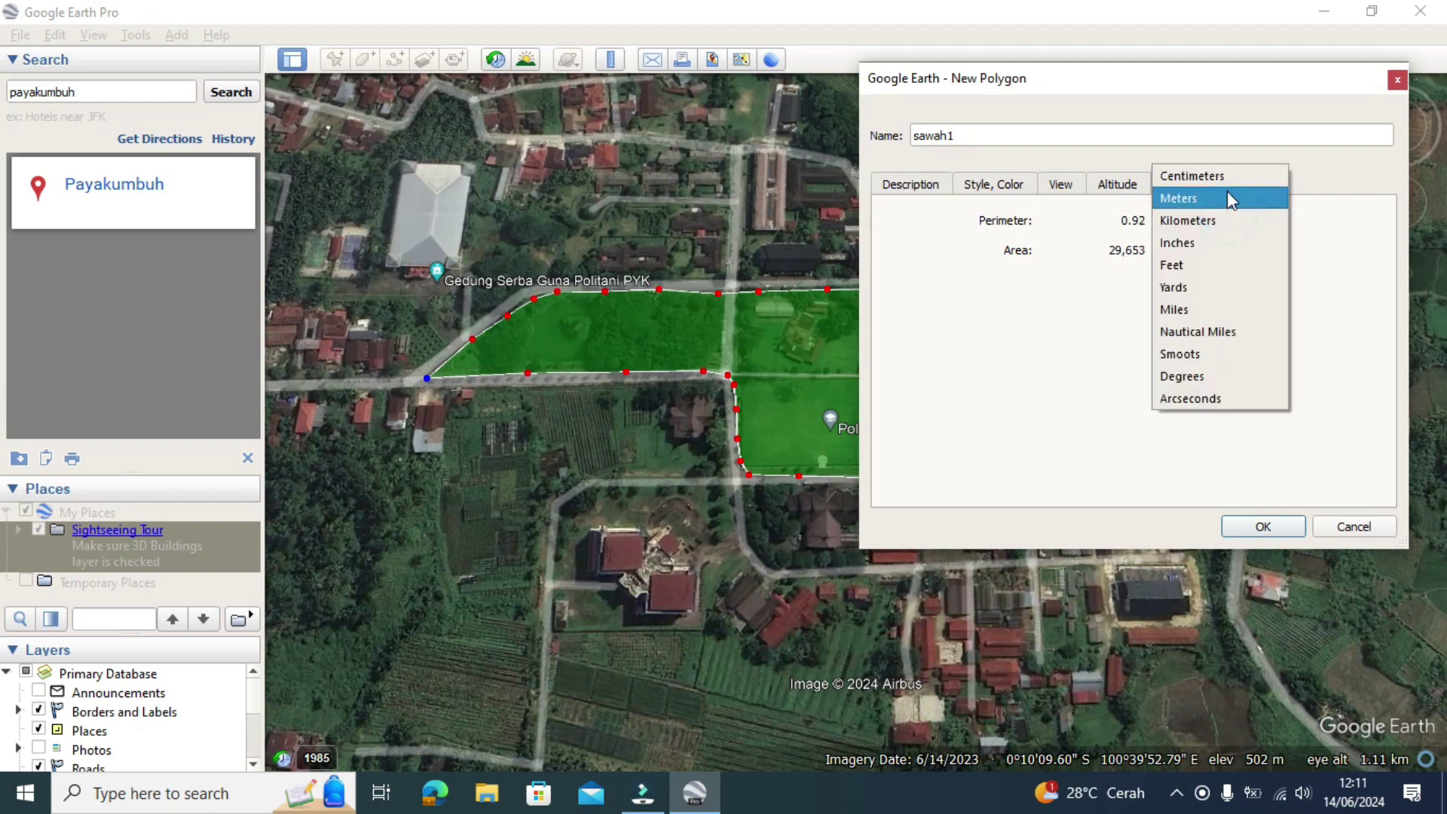
pyautogui.click(1230, 198)
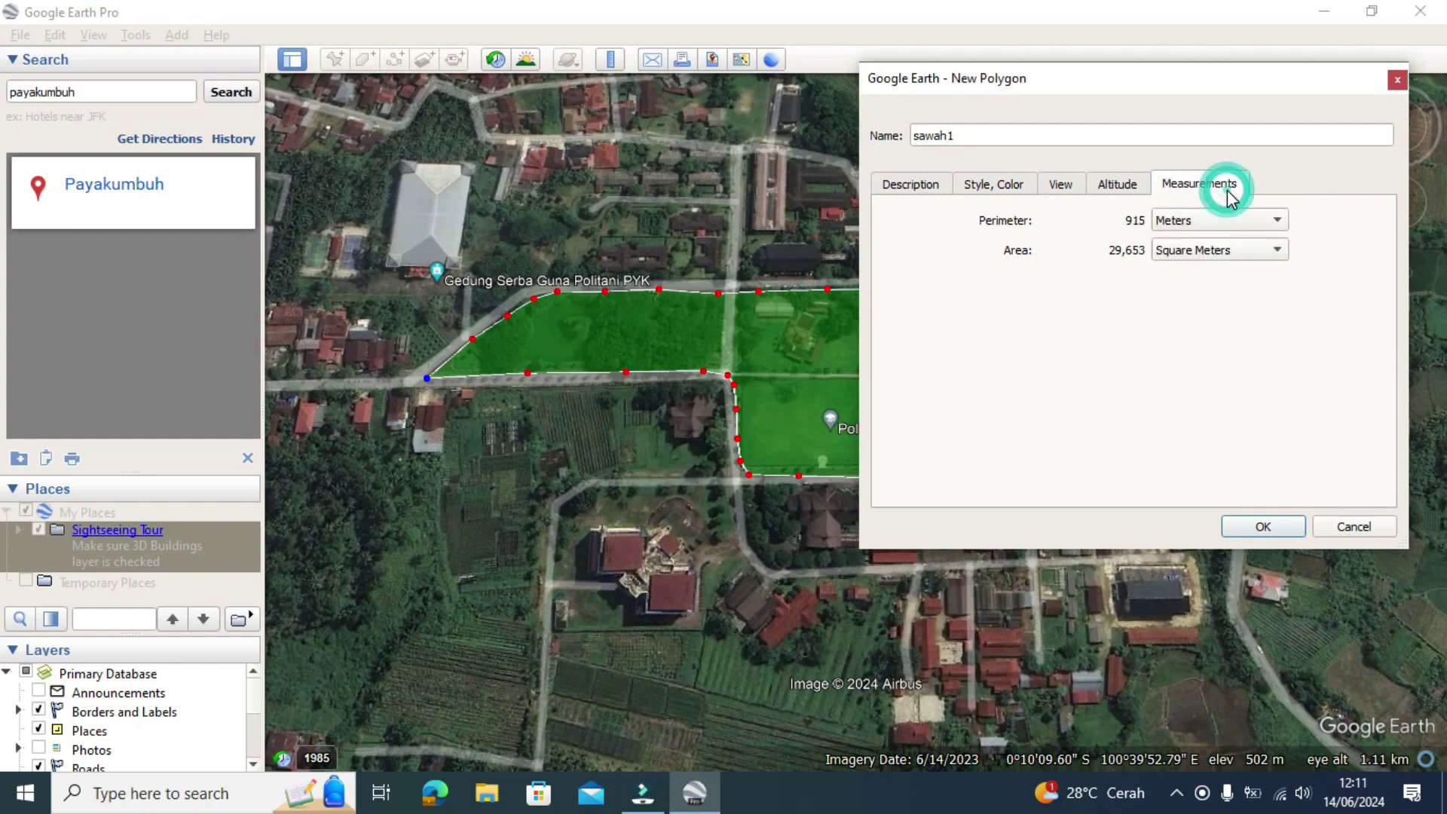
pyautogui.click(1269, 528)
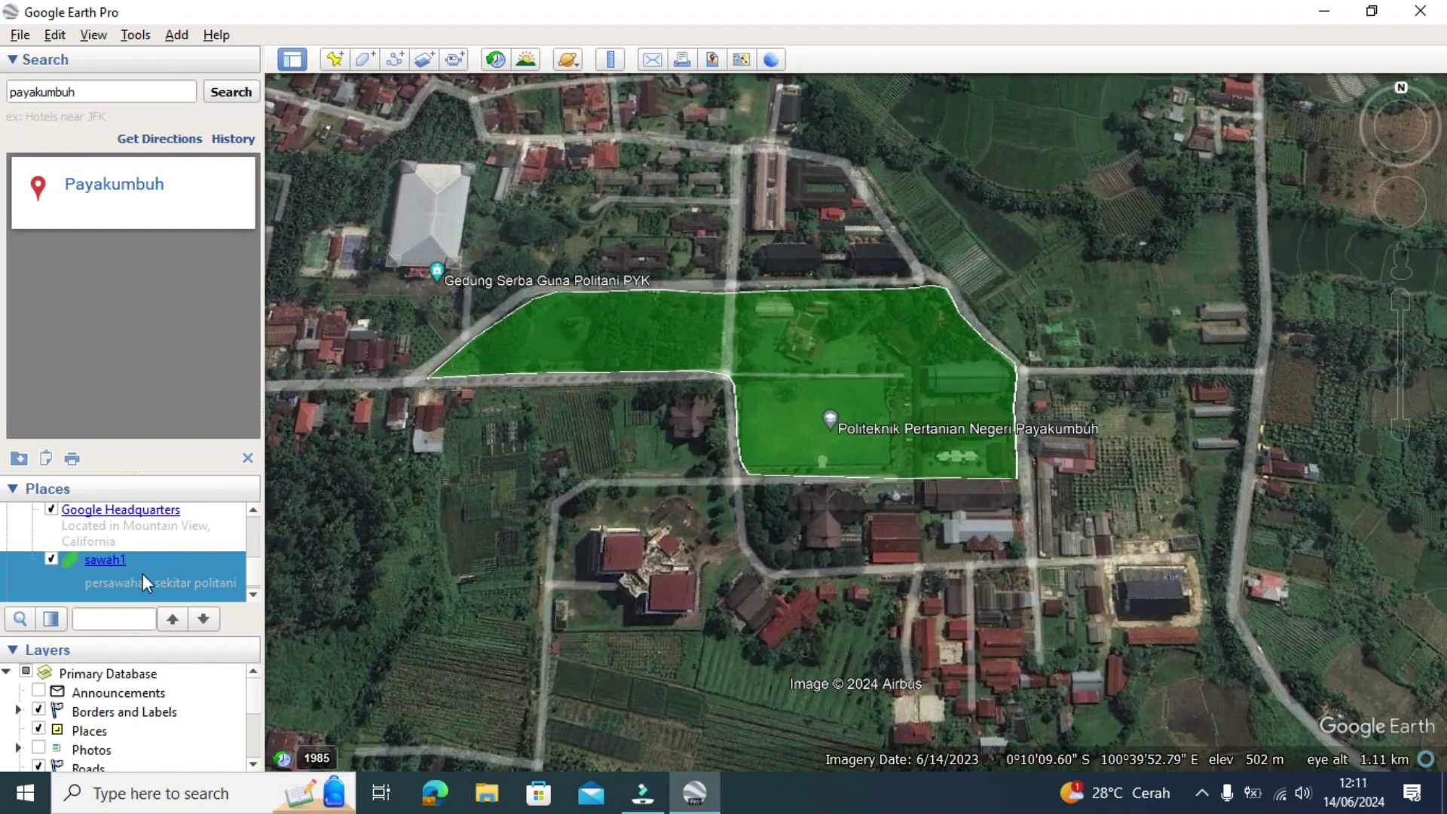
# Save the sawah1 place to the Downloads folder as a Kmz (*.kmz) file named sawah1.
pyautogui.rightClick(115, 575)
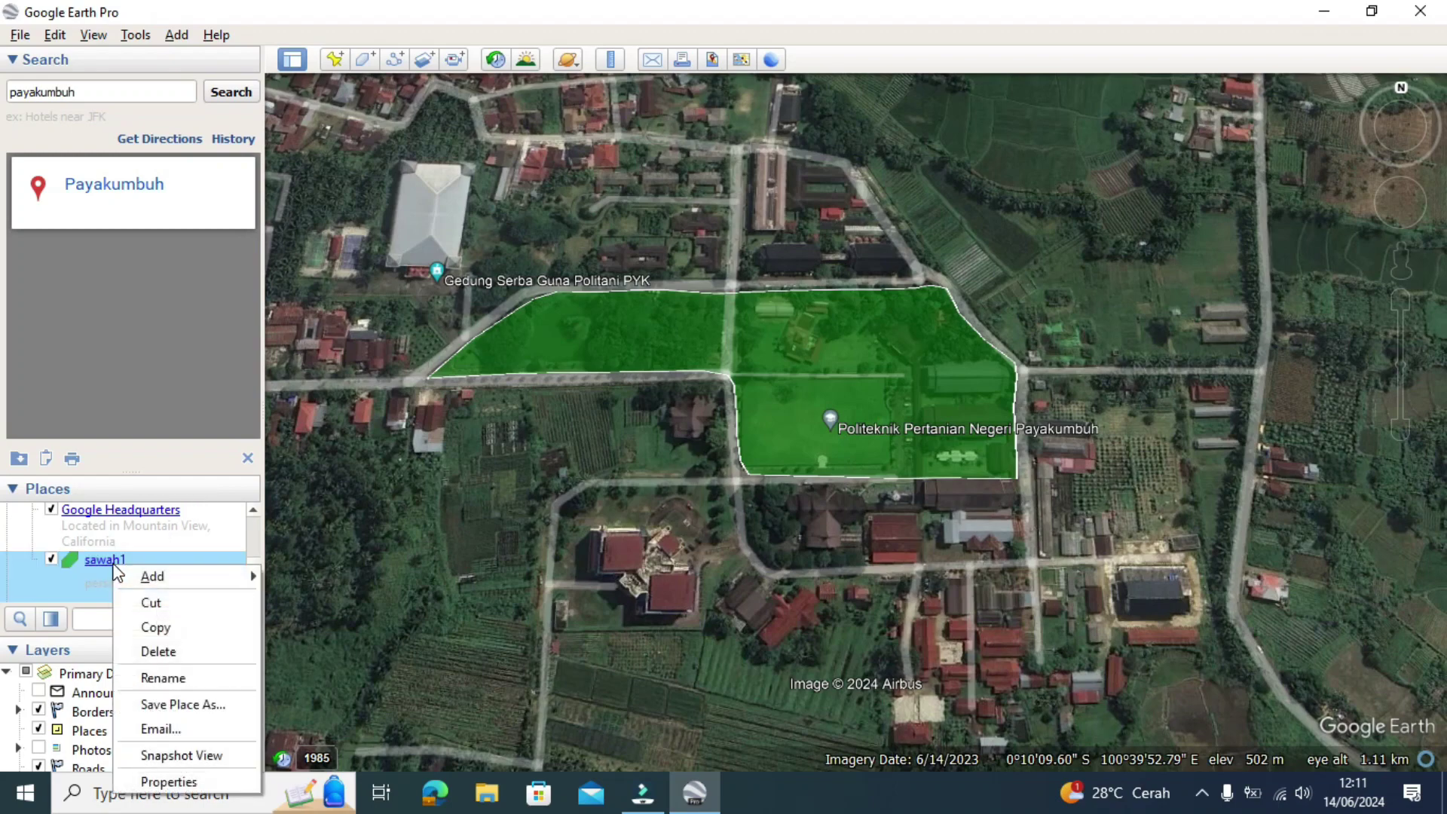
pyautogui.click(215, 704)
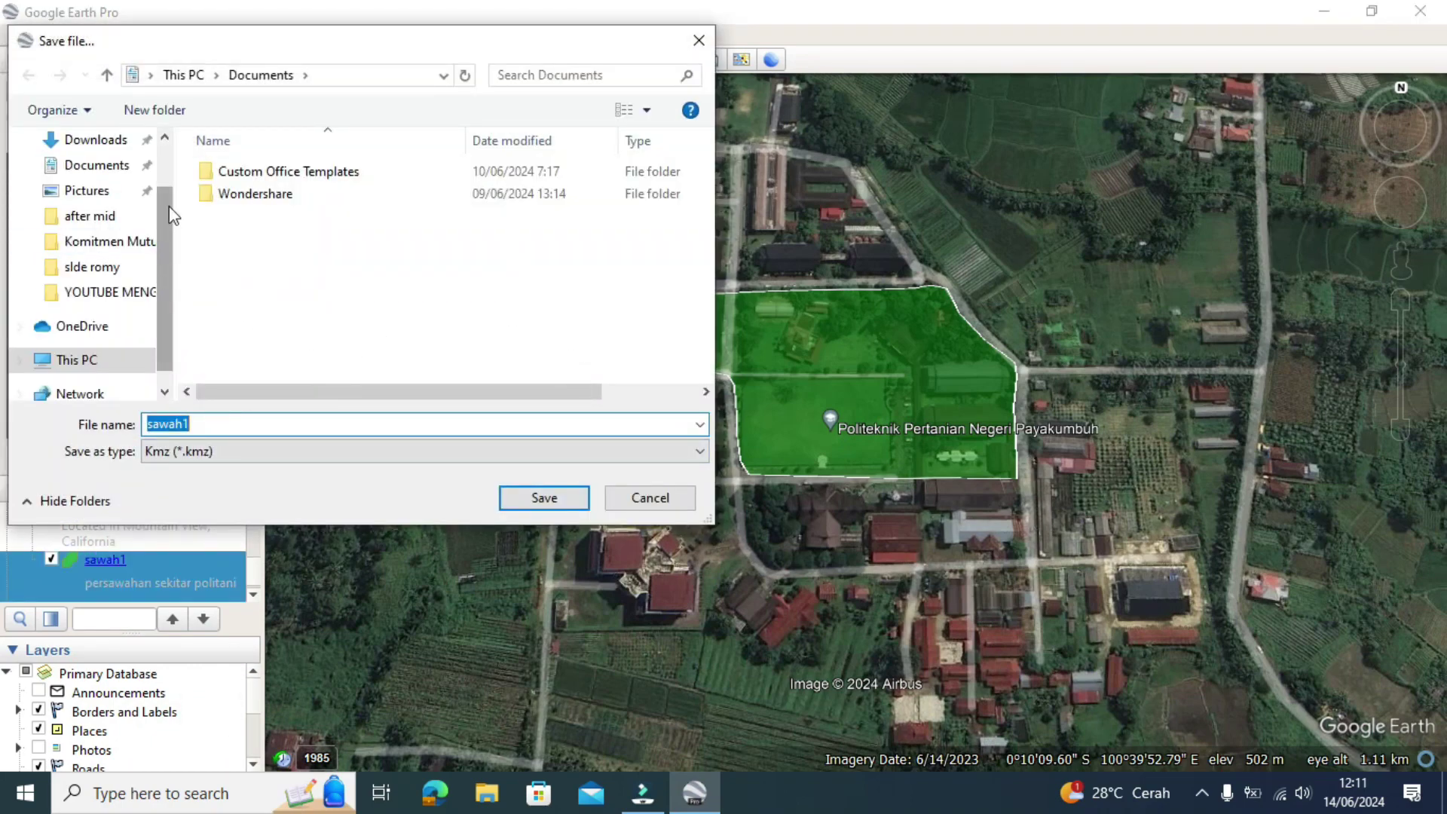
pyautogui.click(106, 139)
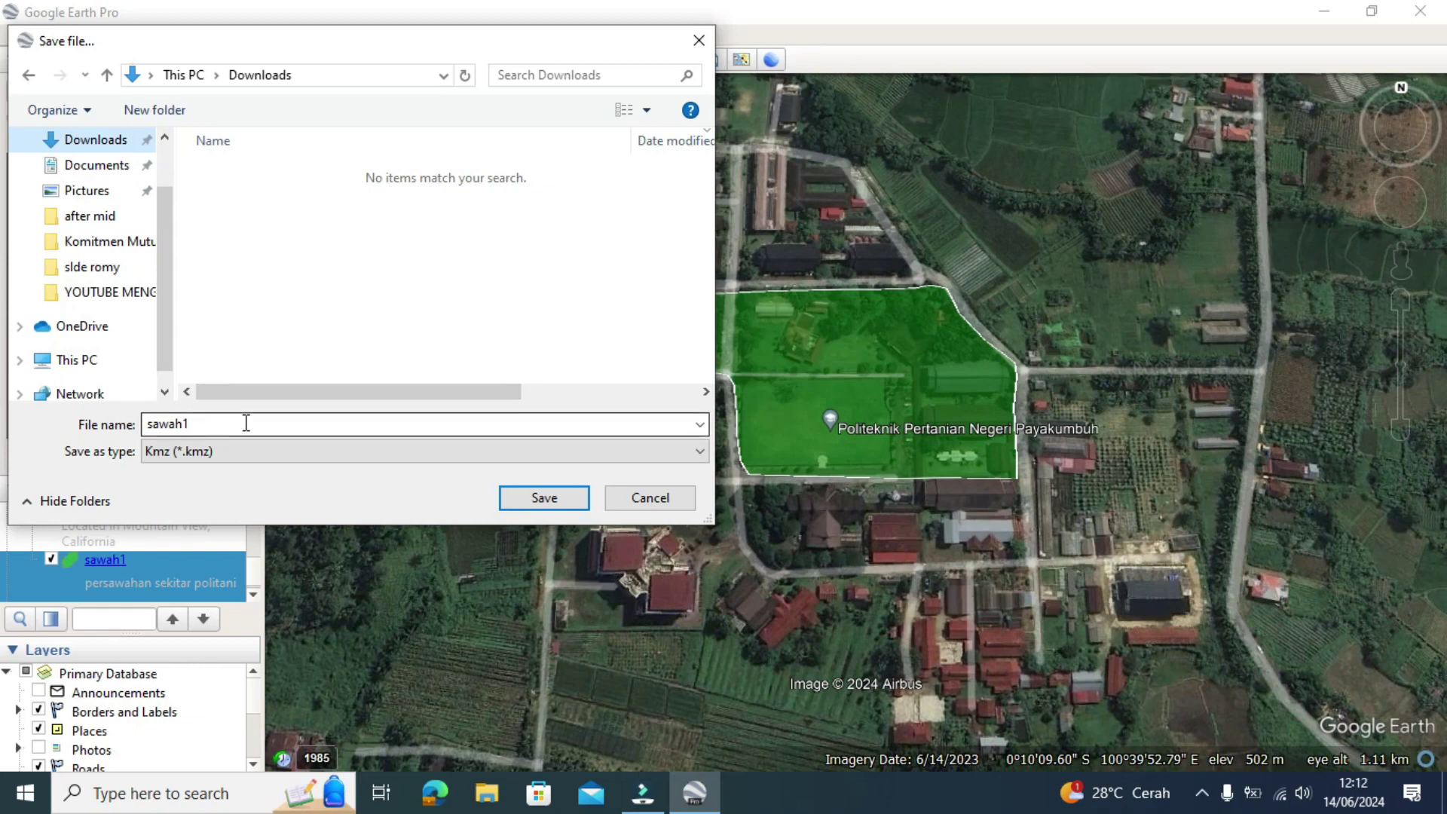
pyautogui.click(236, 452)
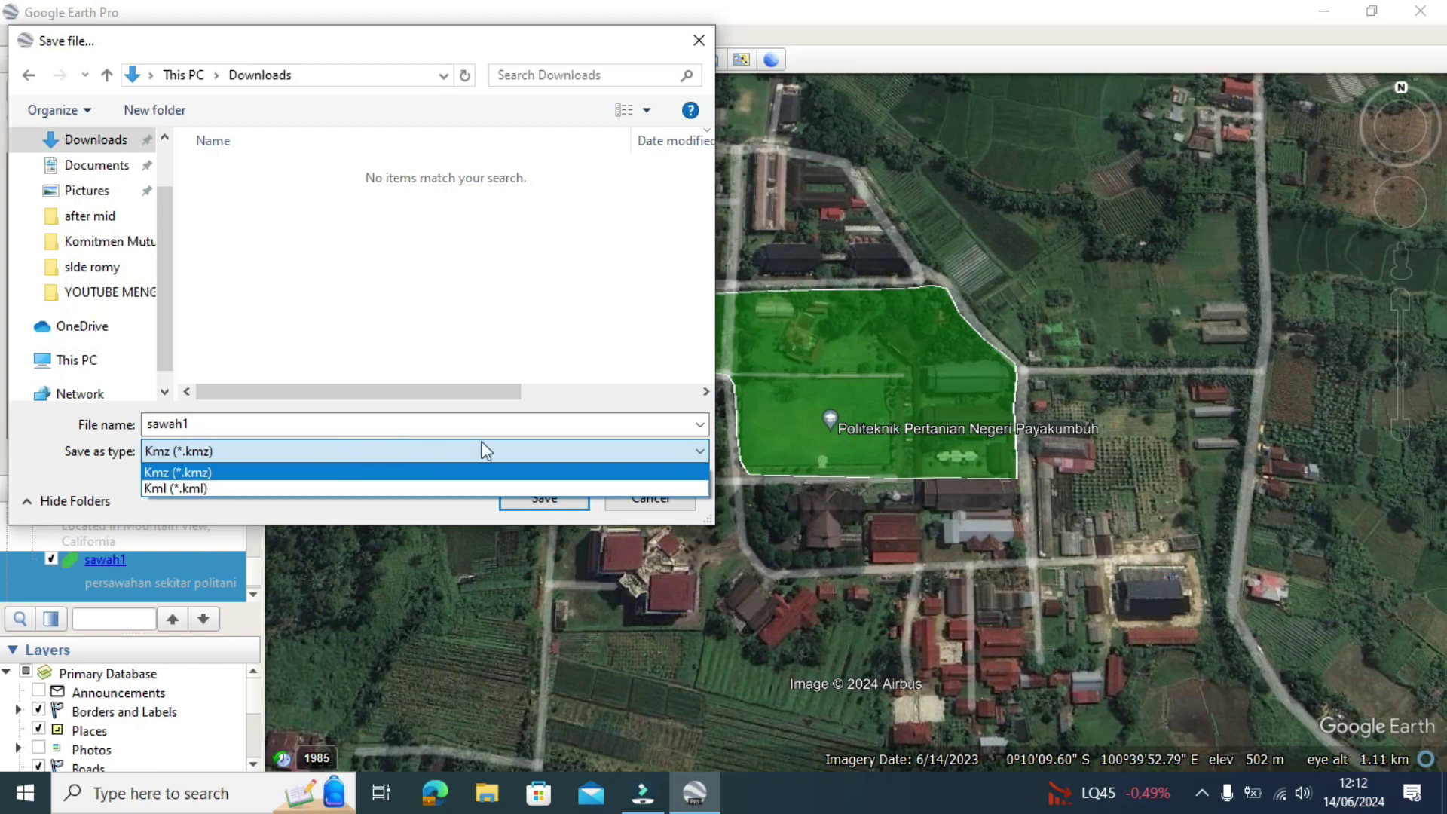
pyautogui.click(376, 514)
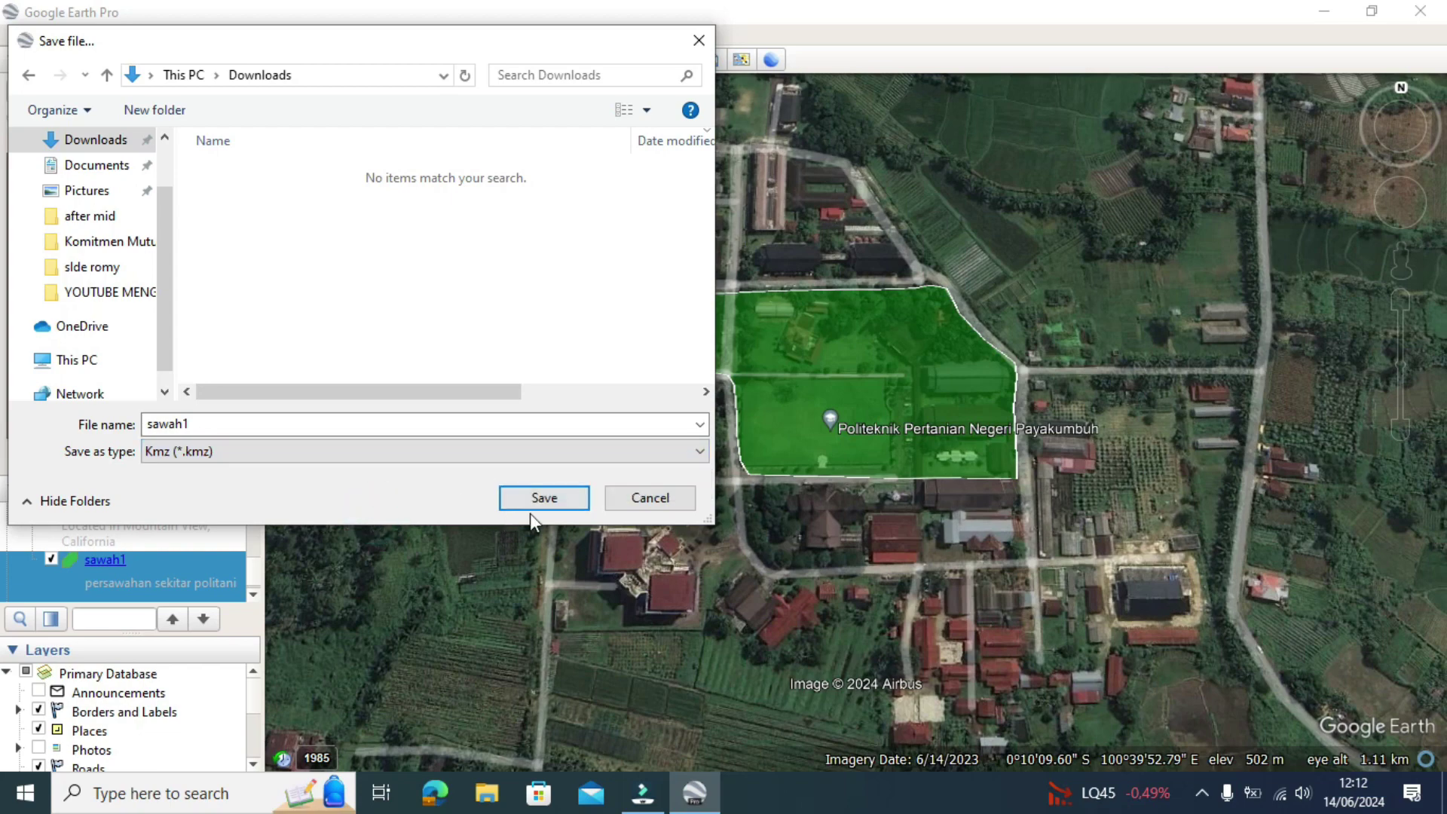
pyautogui.click(543, 499)
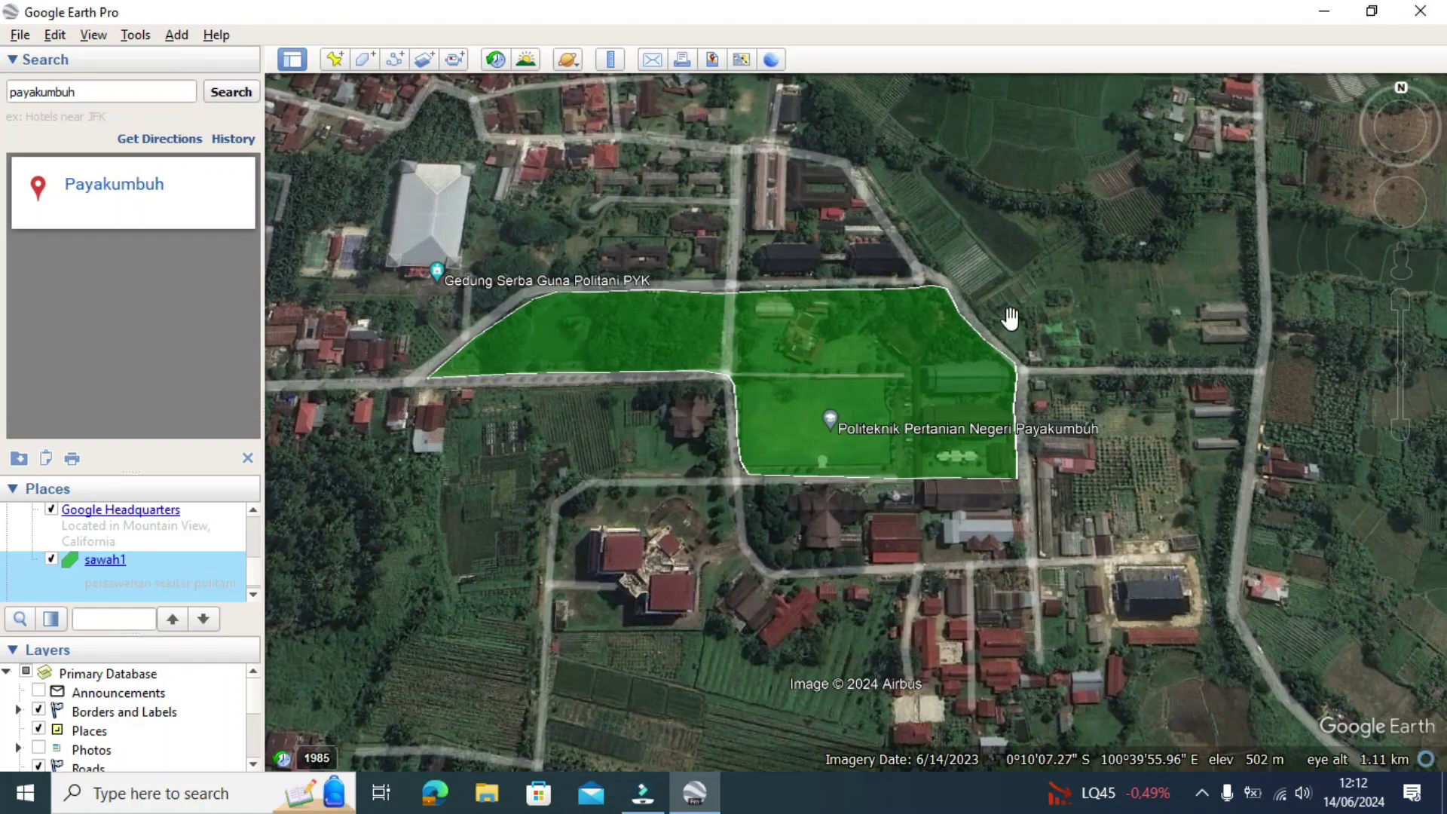
pyautogui.click(1142, 344)
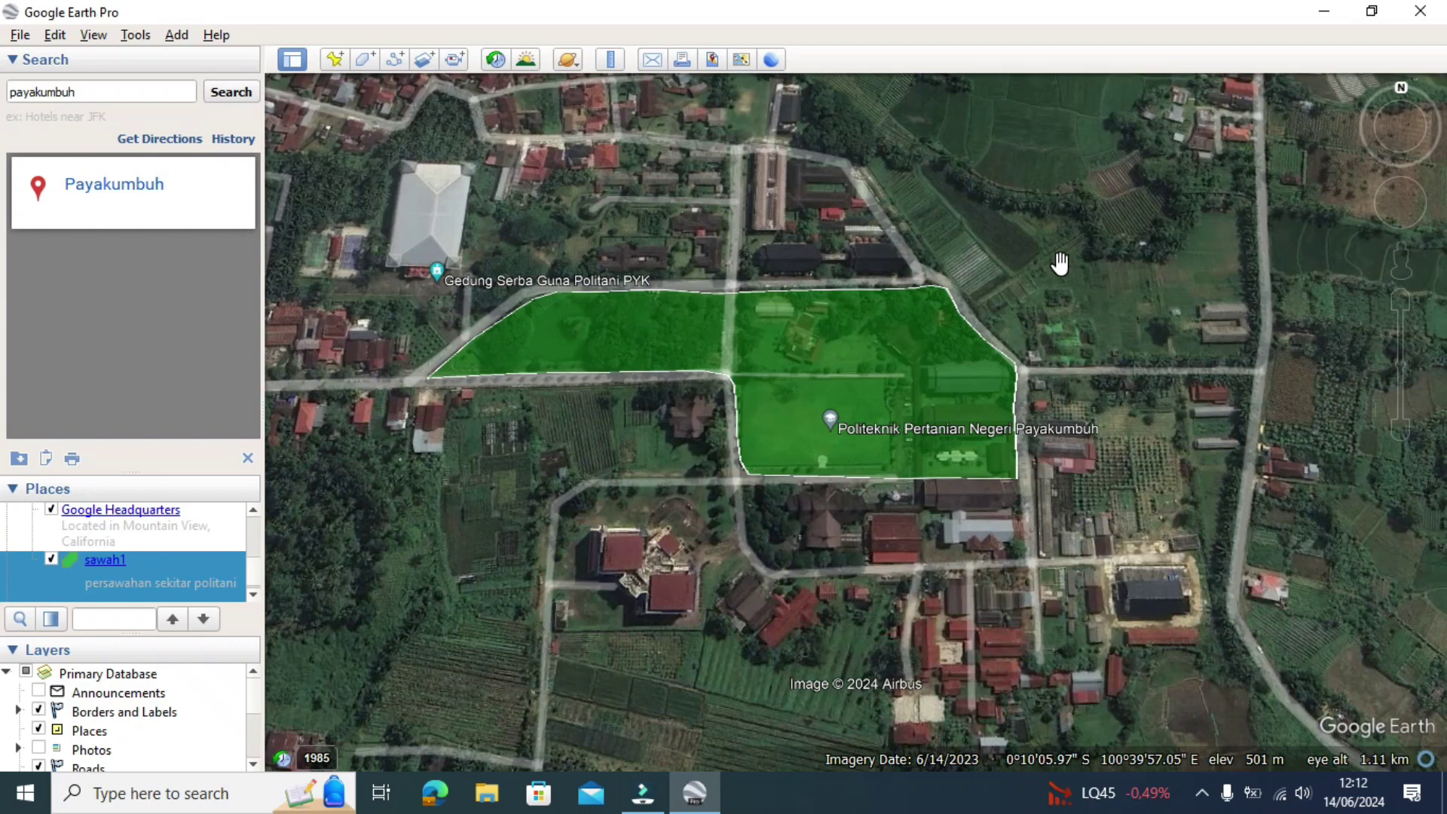
# Start a new polygon and trace it freehand around the building block just north of sawah1, clearing its settings window off the map.
pyautogui.click(368, 62)
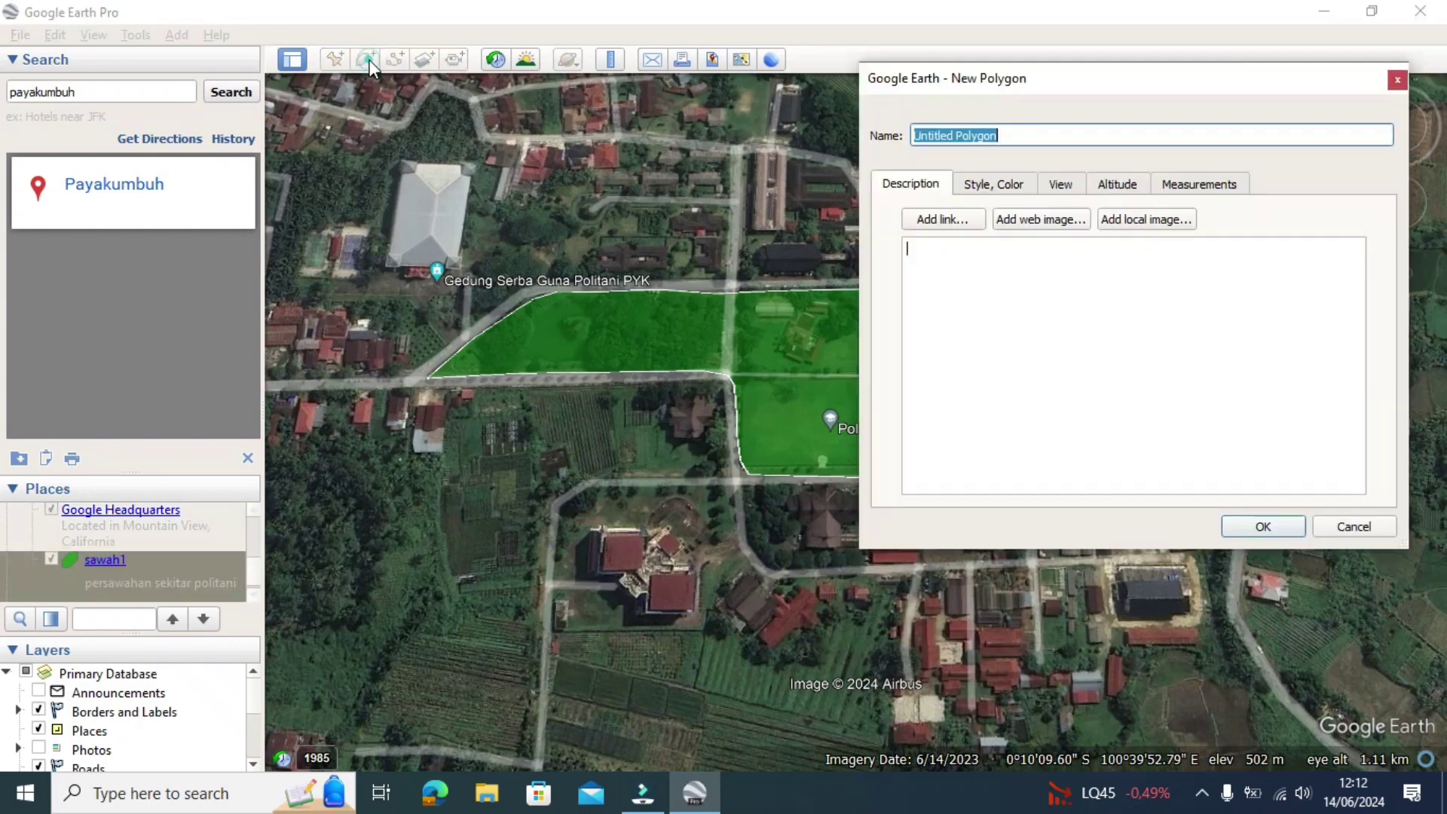
pyautogui.moveTo(1083, 77); pyautogui.dragTo(38, 336)
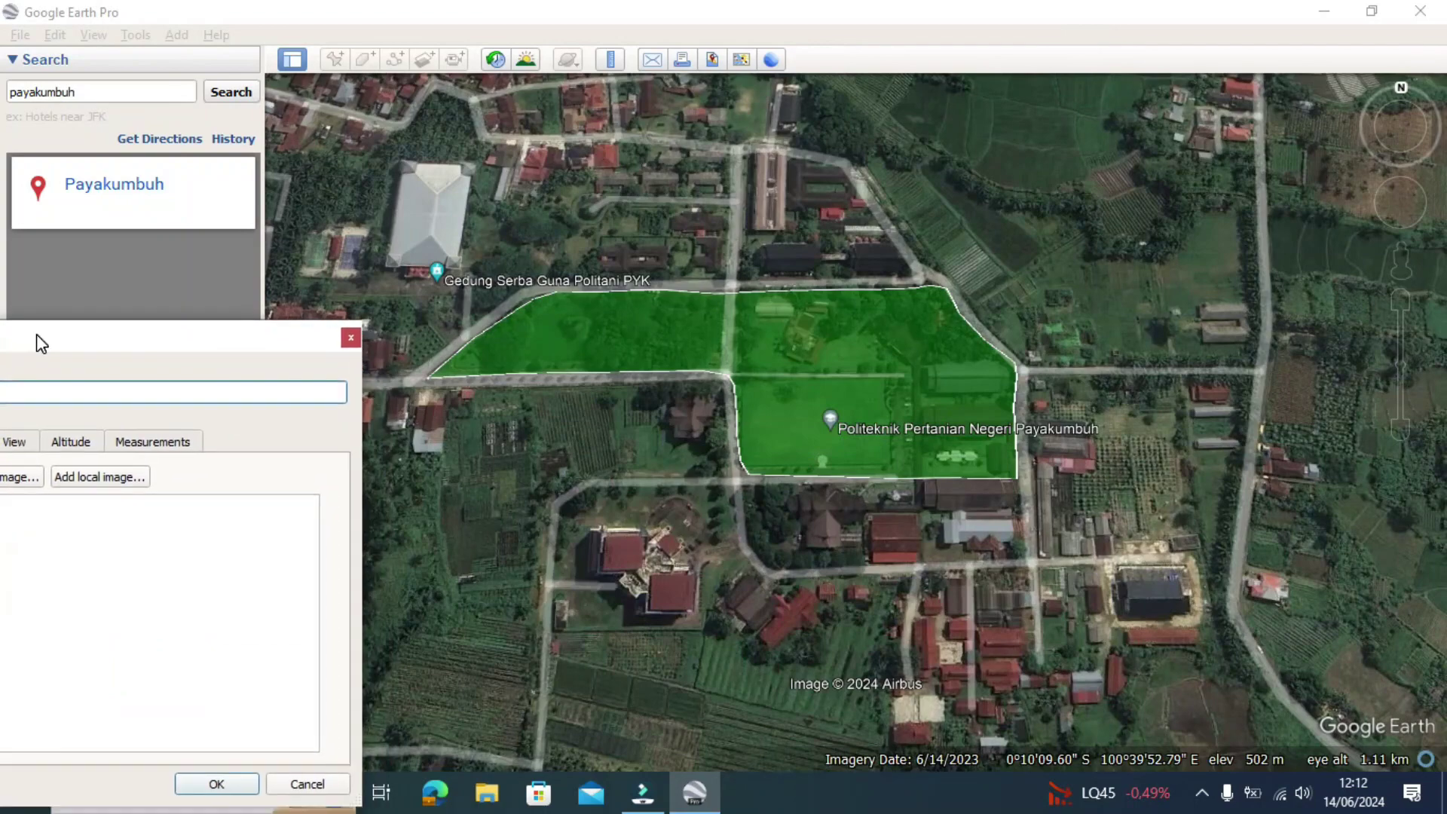
pyautogui.click(748, 151)
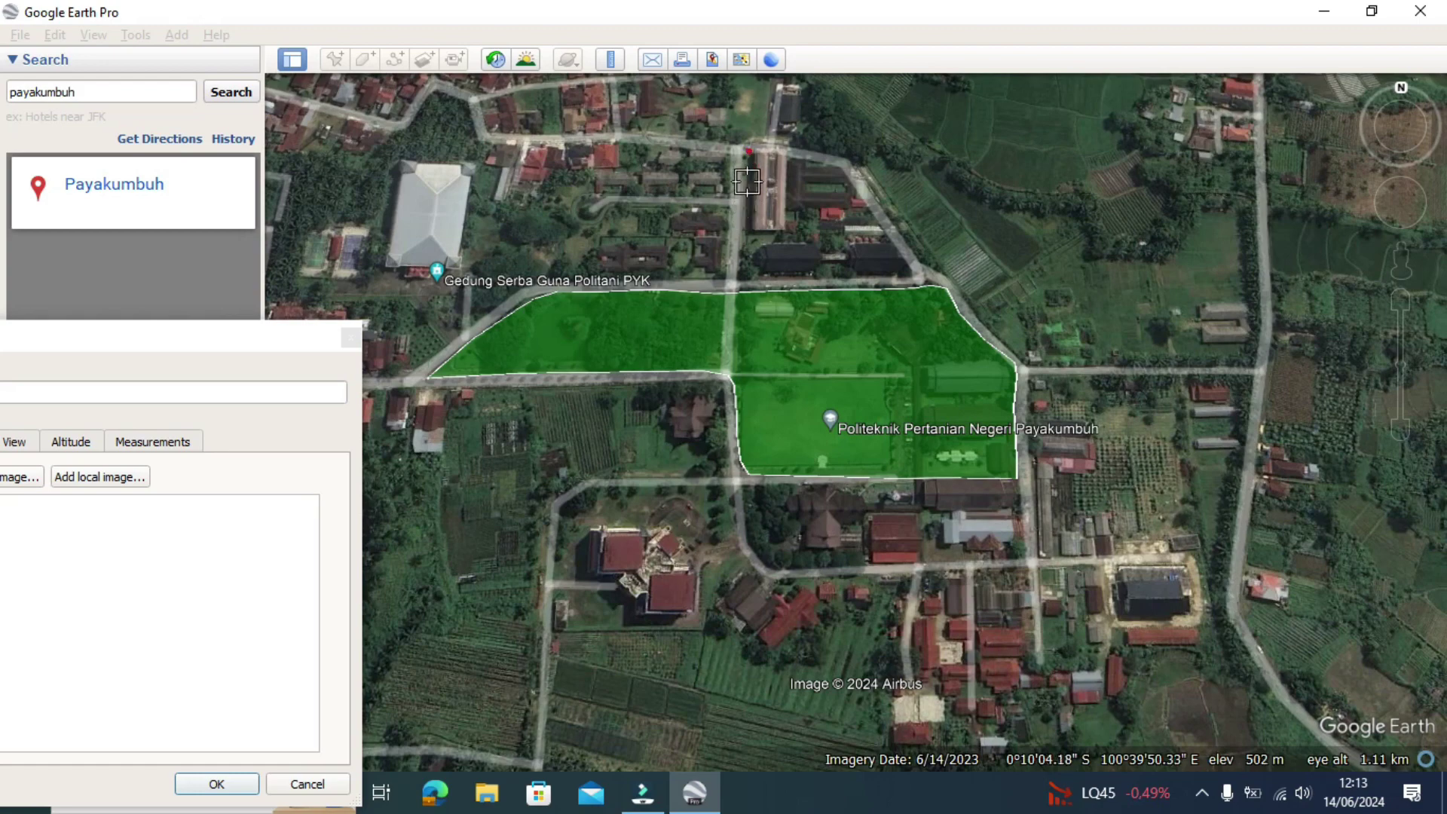
pyautogui.moveTo(748, 184)
pyautogui.mouseDown()
pyautogui.moveTo(750, 267)
pyautogui.moveTo(908, 269)
pyautogui.moveTo(841, 156)
pyautogui.moveTo(753, 155)
pyautogui.mouseUp()
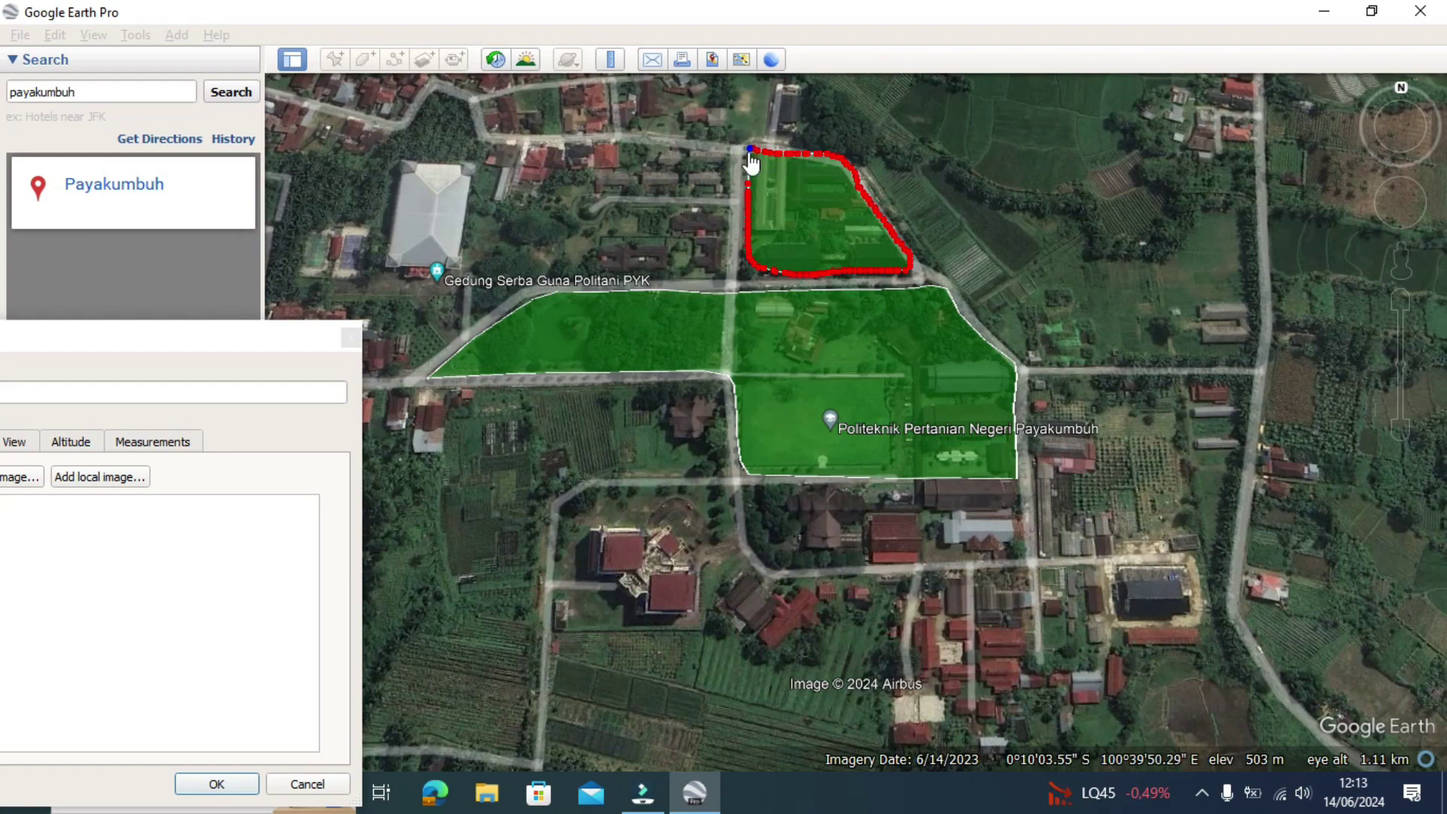
# Reshape the new polygon by moving three vertices near its northwest corner out to the west and northwest, across the road.
pyautogui.click(751, 151)
pyautogui.moveTo(749, 190); pyautogui.dragTo(670, 198)
pyautogui.moveTo(748, 153); pyautogui.dragTo(643, 148)
pyautogui.moveTo(763, 161); pyautogui.dragTo(716, 119)
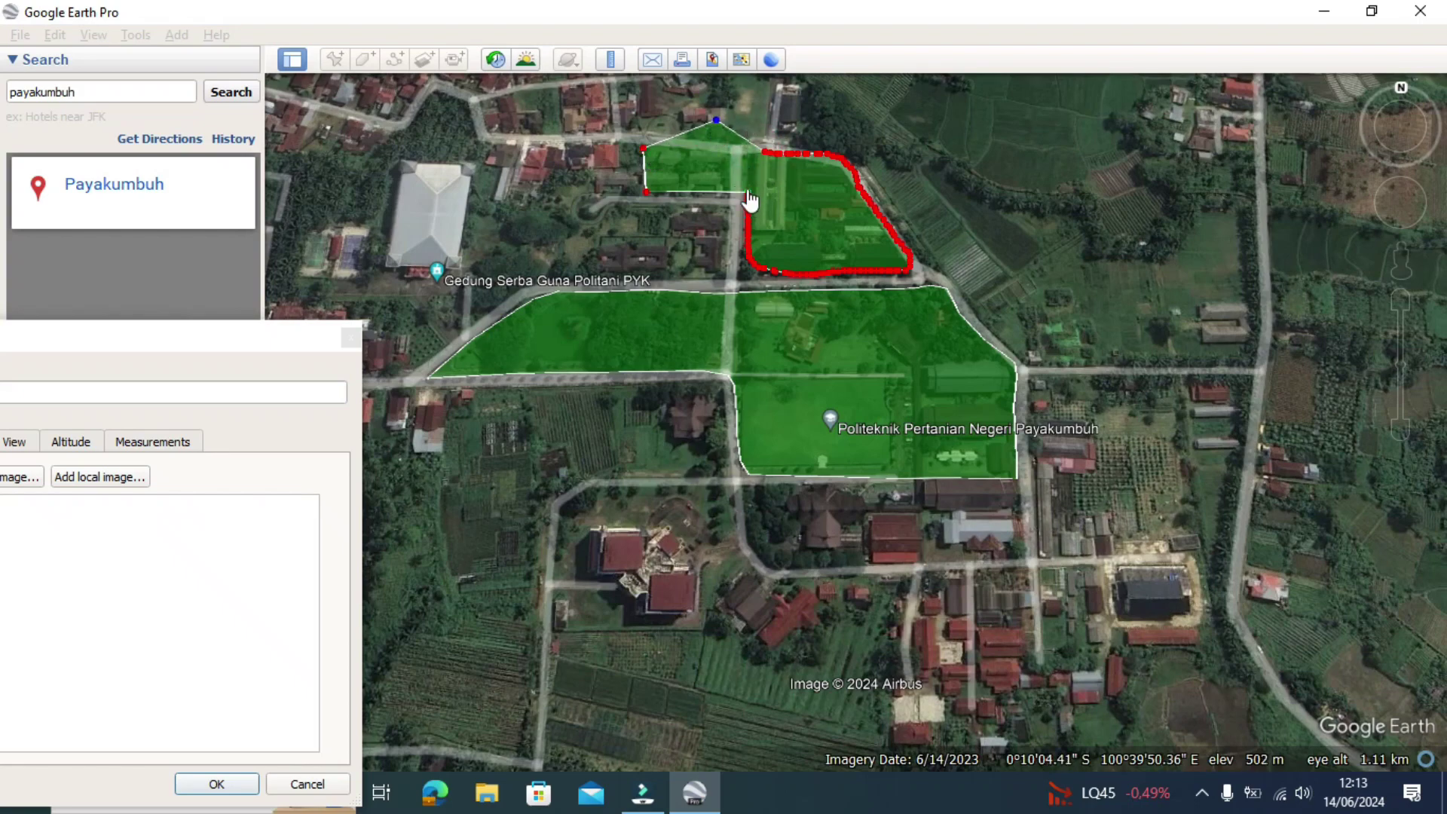
# Move another west-edge vertex out to the southwest, and delete it together with the westernmost upper vertex.
pyautogui.moveTo(749, 197); pyautogui.dragTo(680, 211)
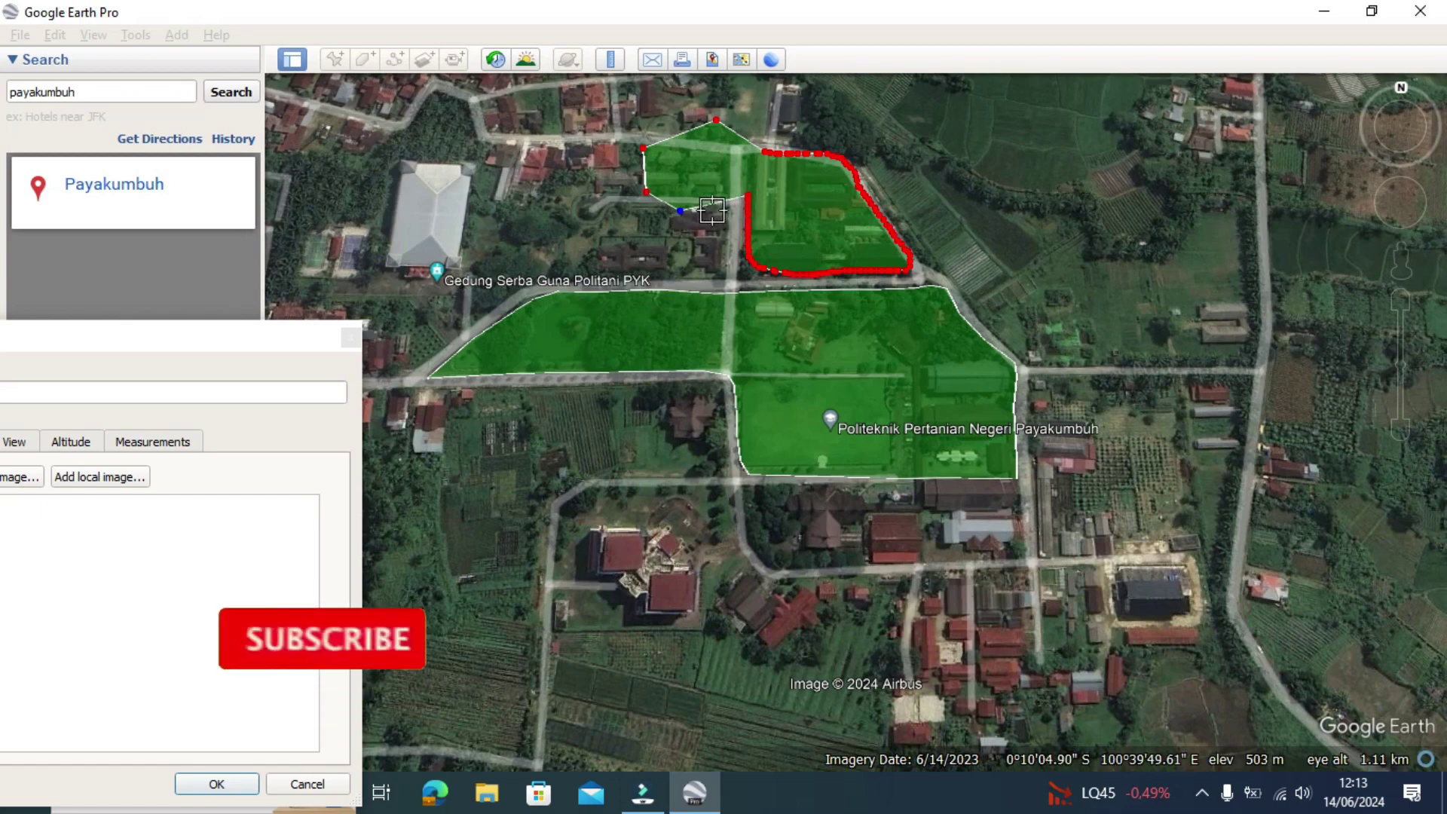
pyautogui.moveTo(680, 211); pyautogui.dragTo(646, 192)
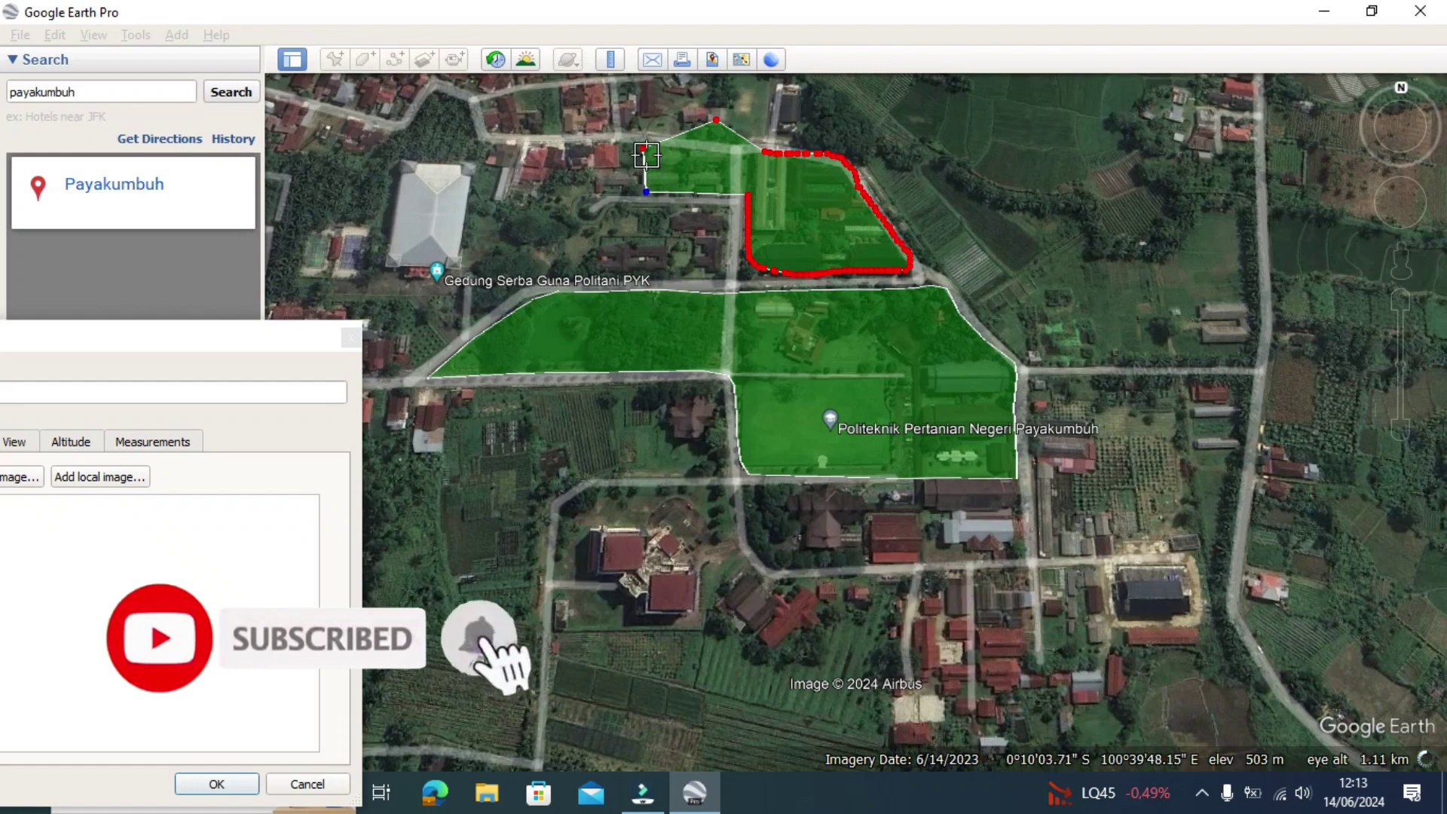
pyautogui.rightClick(645, 150)
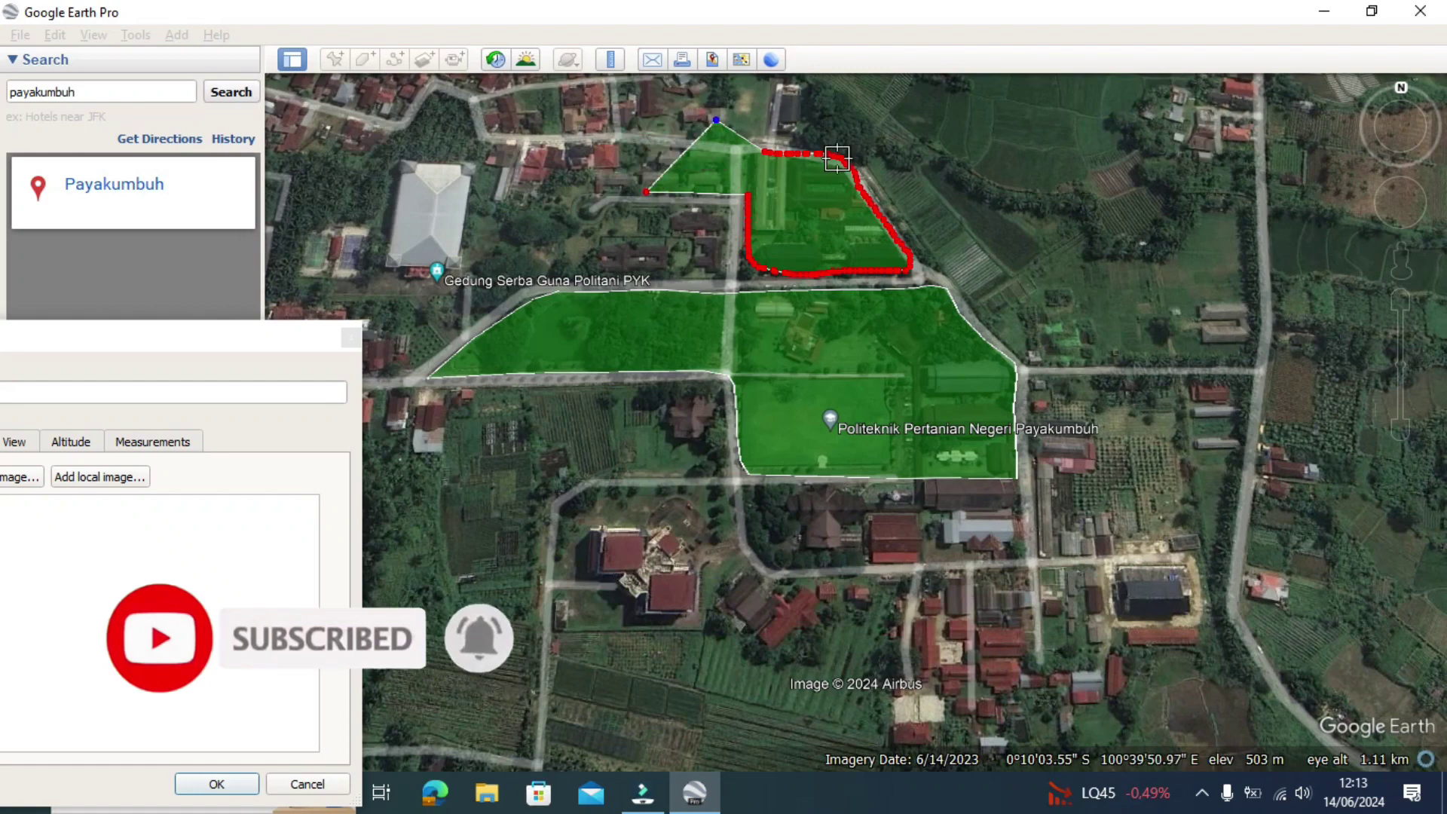